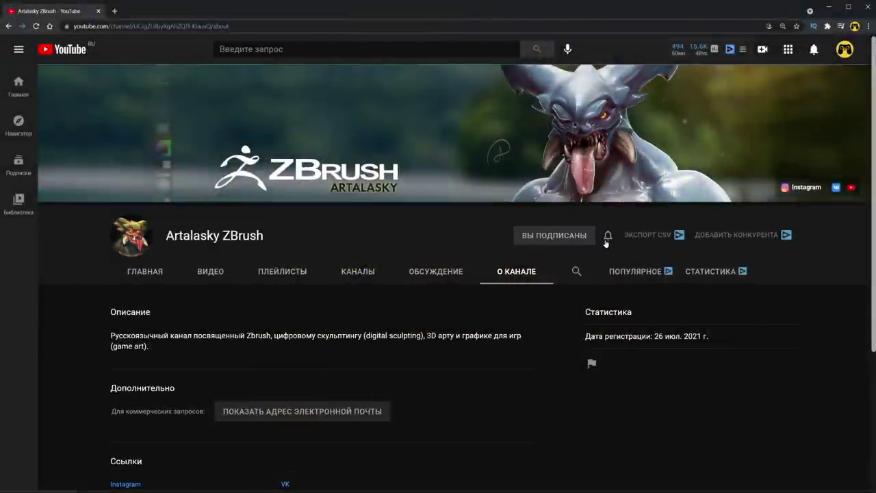
# Open the bell notification dropdown beside Subscribed on Artalasky's ZBrush channel
pyautogui.click(606, 239)
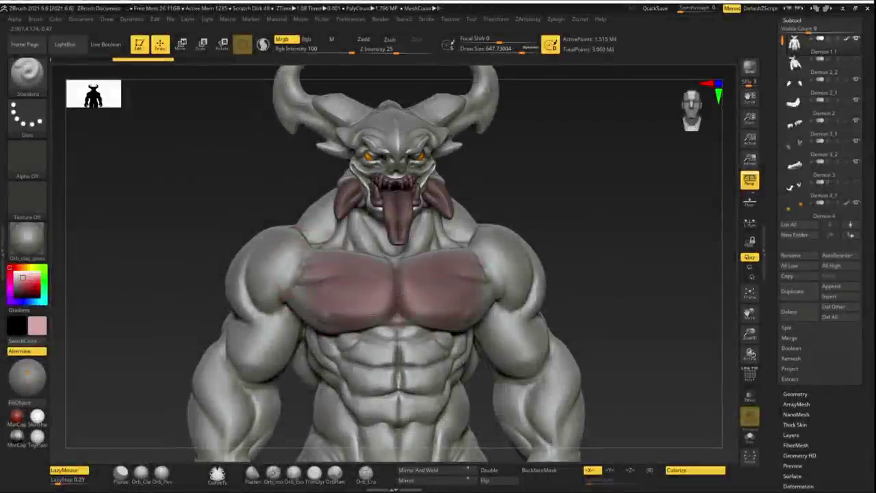
# Polypaint dark red over the demon's chest, shoulders and head with an Rgb brush
pyautogui.moveTo(399, 317); pyautogui.dragTo(398, 387)
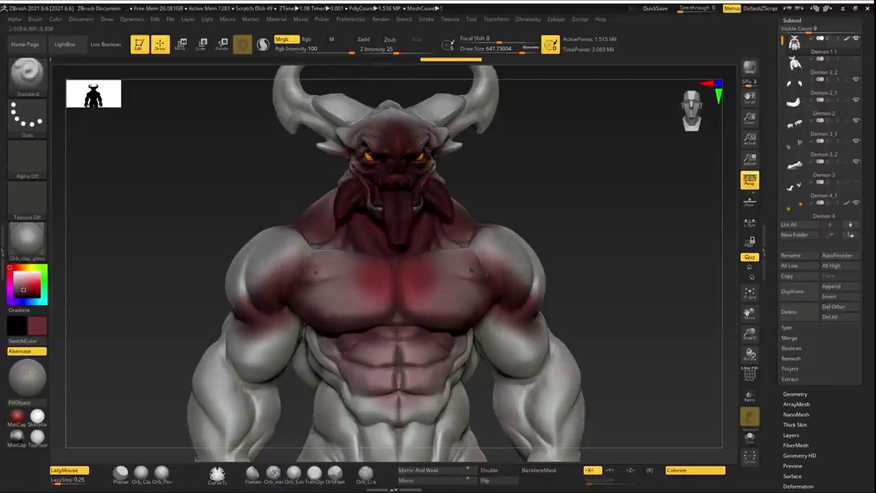
# Undo the red polypaint, clearing the tint from the body, tongue and jaw tendrils
pyautogui.hotkey('ctrl', 'z')
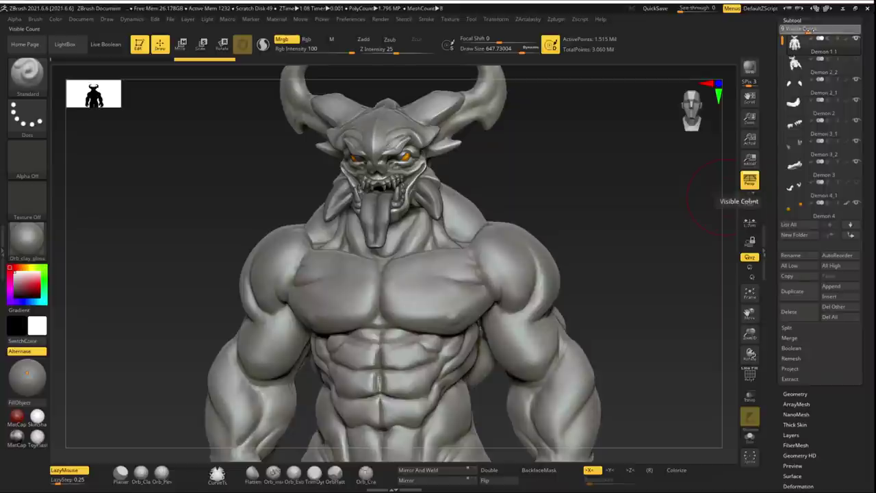
# Group the demon's subtools into a new folder named Original
pyautogui.moveTo(809, 30); pyautogui.dragTo(818, 30)
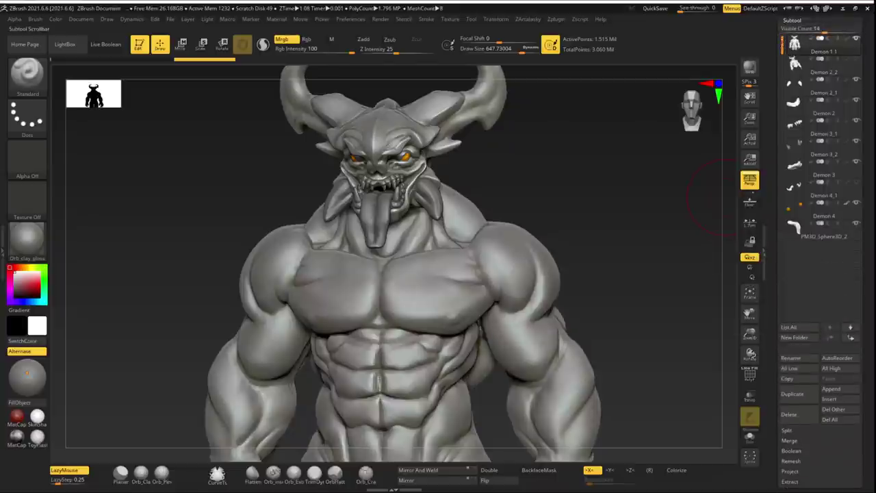
pyautogui.click(807, 63)
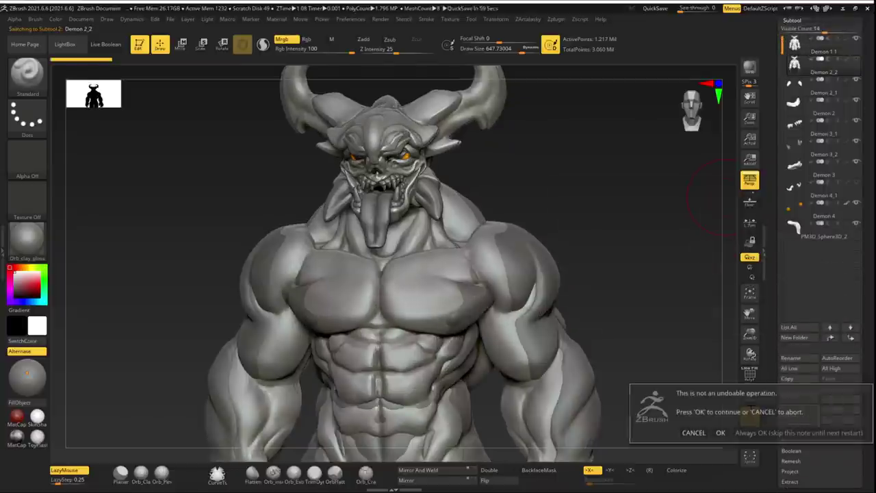
pyautogui.click(797, 338)
pyautogui.write('Original')
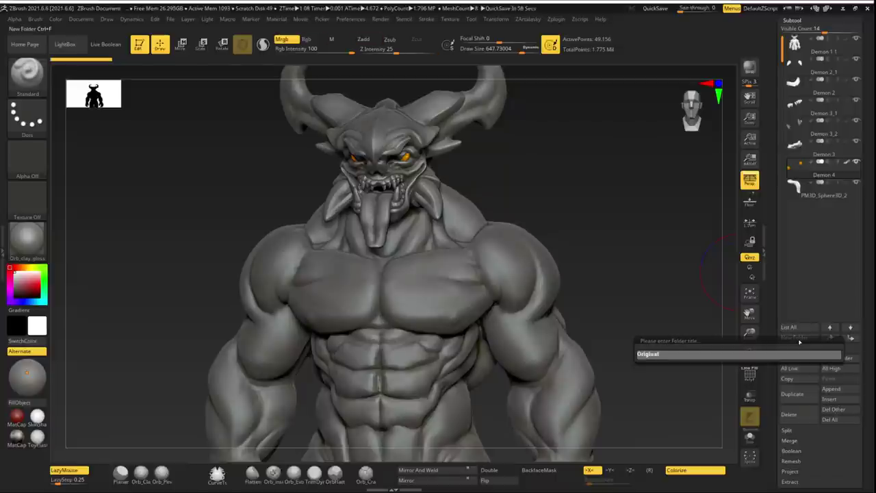
pyautogui.press('Return')
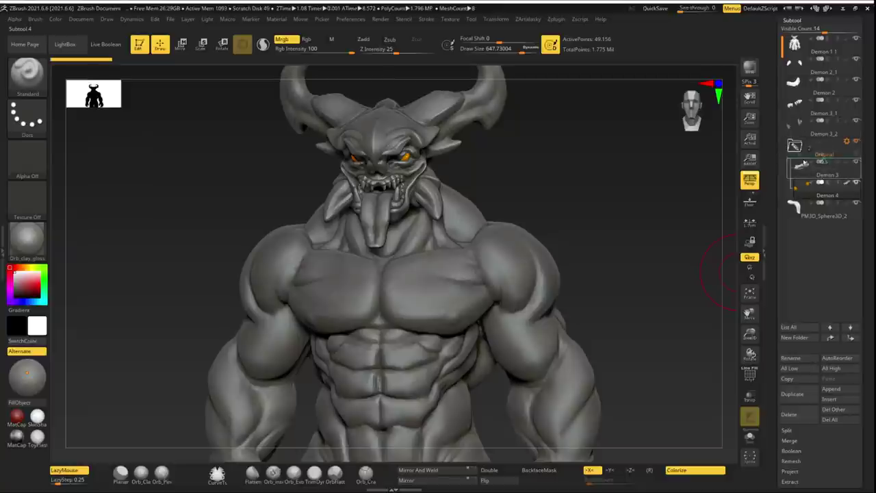
# Collapse the Original folder, duplicate it, and select the copy
pyautogui.click(800, 135)
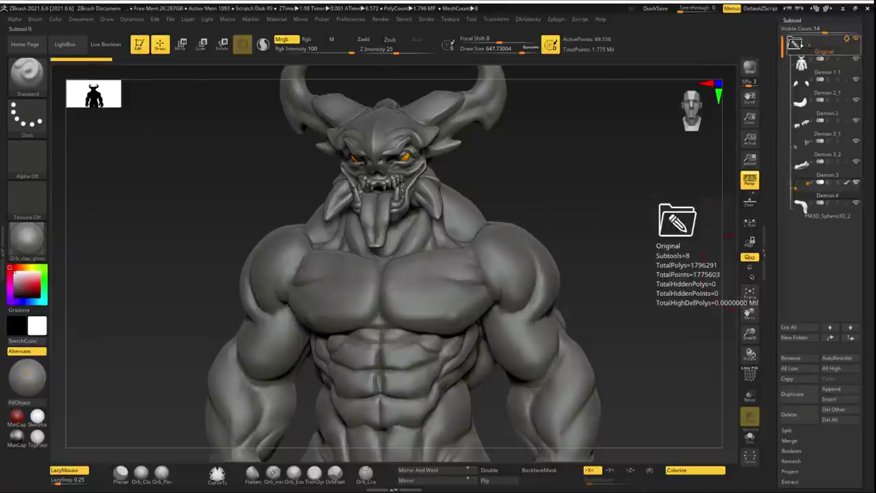
pyautogui.click(794, 44)
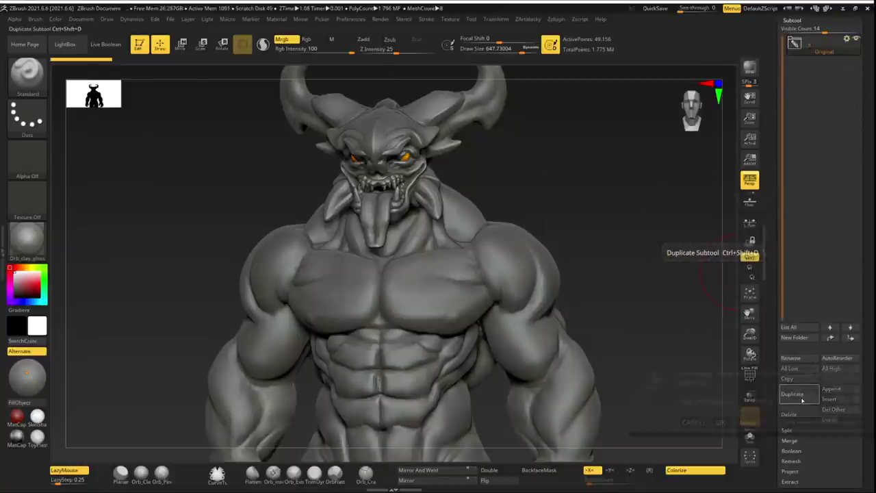
pyautogui.press('Return')
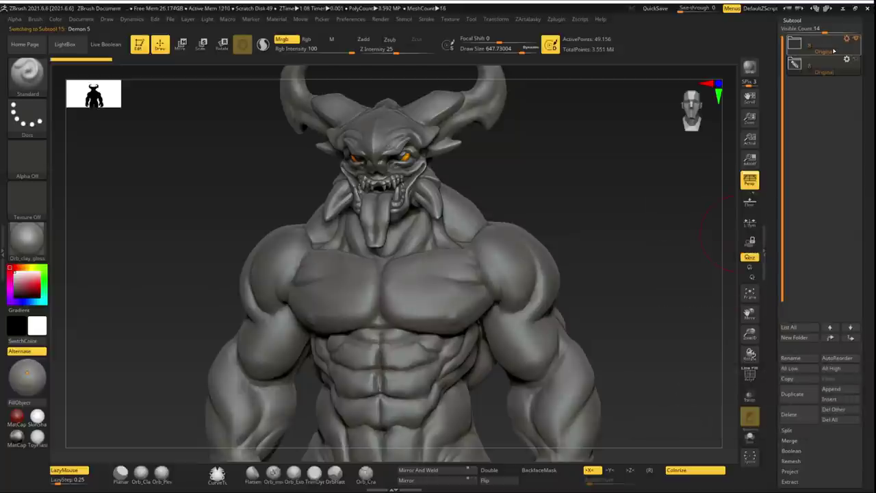
pyautogui.click(834, 69)
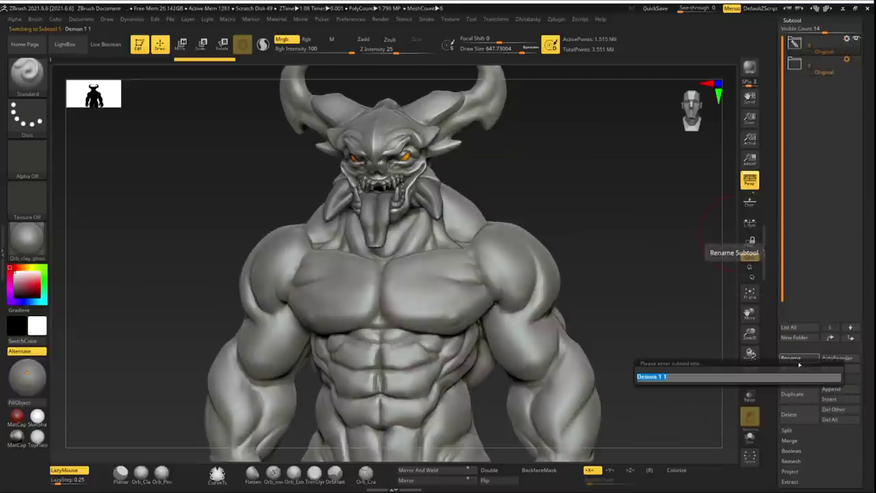
# Rename the body subtool to New and fit the whole demon in view
pyautogui.moveTo(691, 274); pyautogui.dragTo(663, 207)
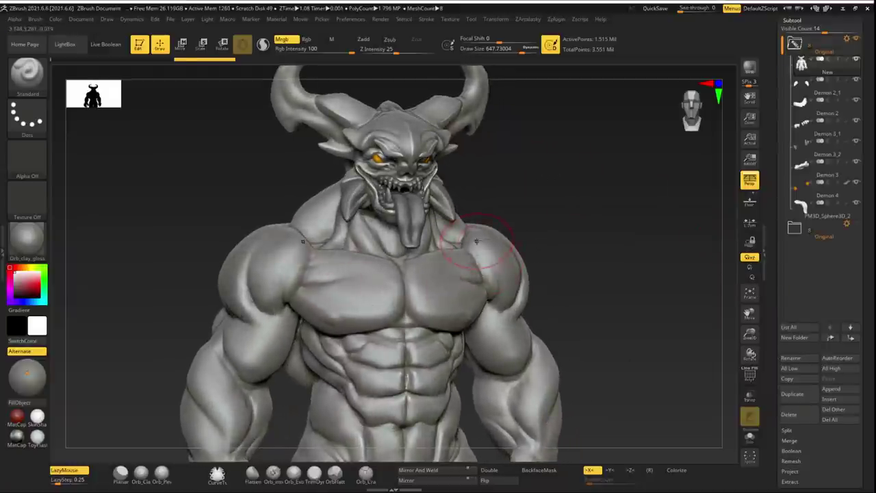
pyautogui.moveTo(749, 333); pyautogui.dragTo(750, 315)
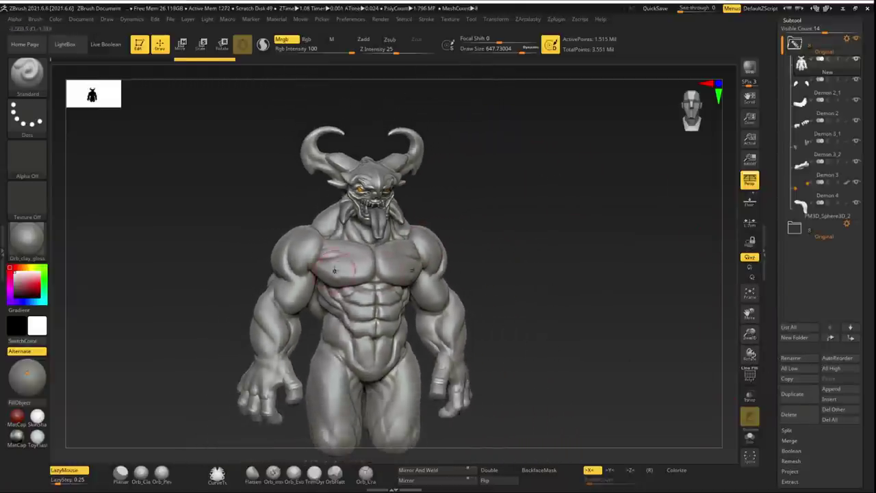
pyautogui.moveTo(319, 254); pyautogui.dragTo(318, 269, button='right')
# Show polygroups with Shift+F and turn the demon to face front
pyautogui.hotkey('shift', 'f')
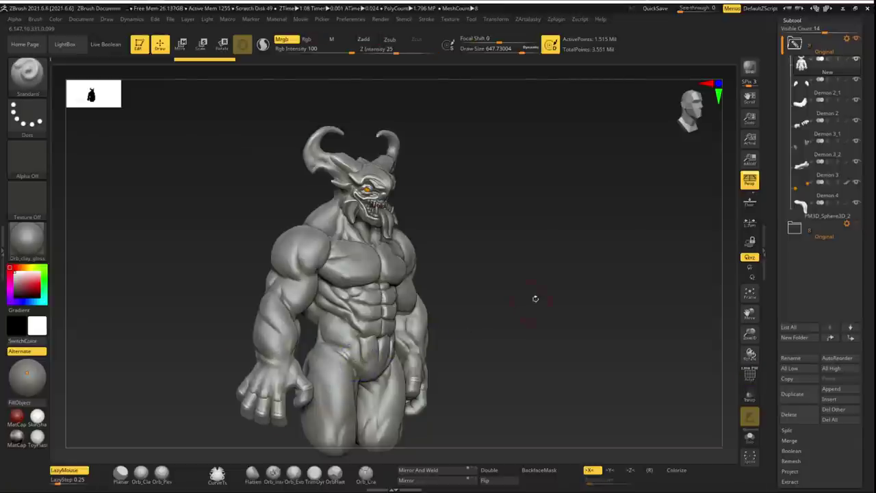
pyautogui.moveTo(534, 297); pyautogui.dragTo(549, 238)
pyautogui.moveTo(508, 203); pyautogui.dragTo(540, 208)
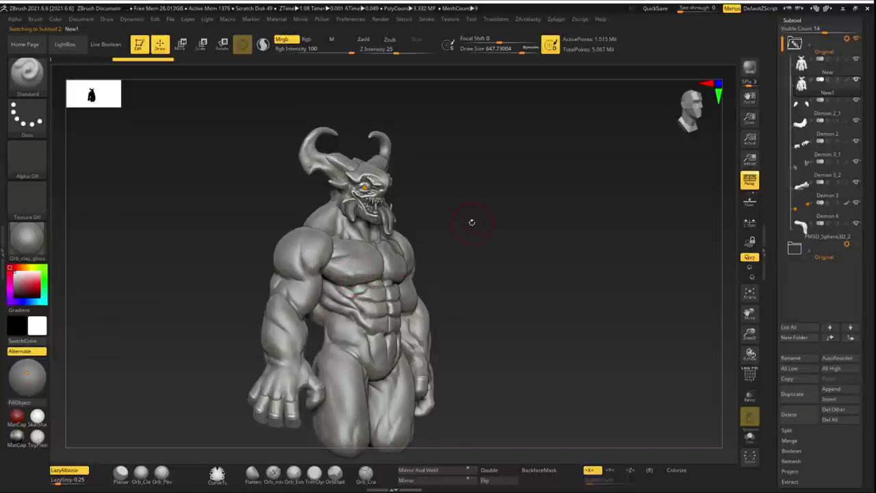
pyautogui.keyDown('shift'); pyautogui.moveTo(471, 221); pyautogui.dragTo(454, 219); pyautogui.keyUp('shift')
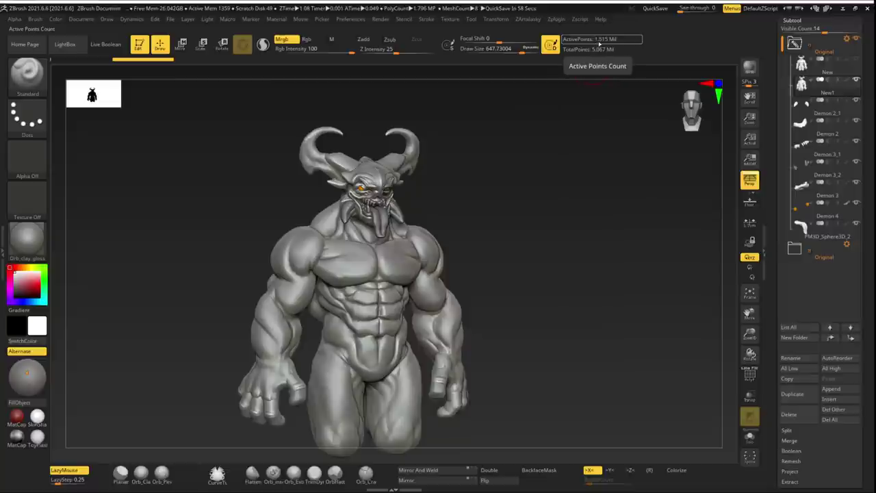
pyautogui.moveTo(444, 231)
pyautogui.mouseDown()
pyautogui.moveTo(465, 203)
pyautogui.moveTo(478, 215)
pyautogui.mouseUp()
pyautogui.moveTo(750, 341); pyautogui.dragTo(749, 328)
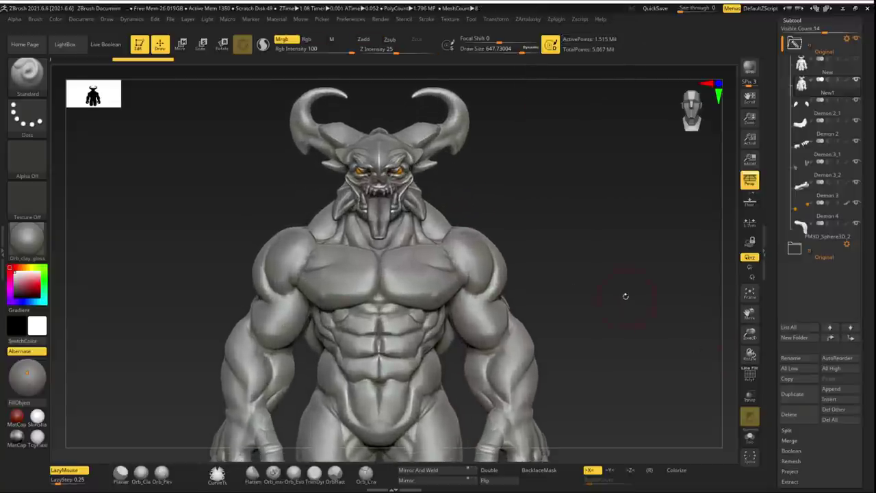
# Lower the DynaMesh resolution in the ZArtalasky popup and remesh the body
pyautogui.press('space')
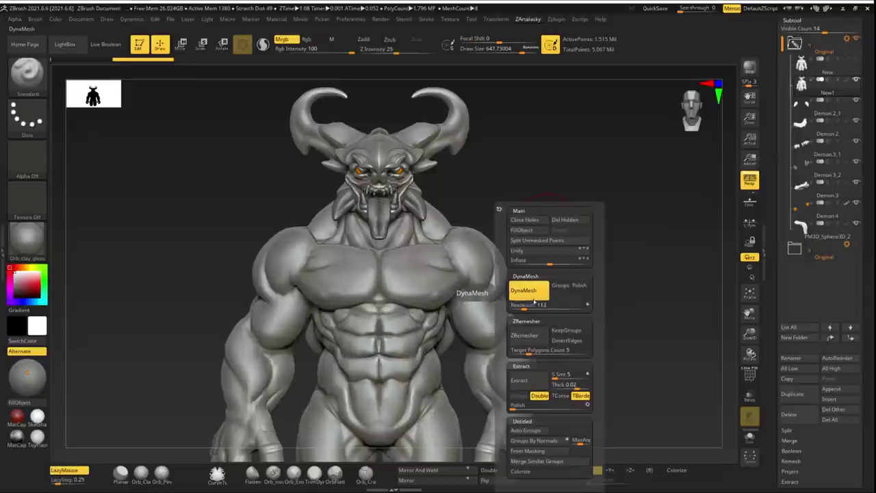
pyautogui.press('ctrl')
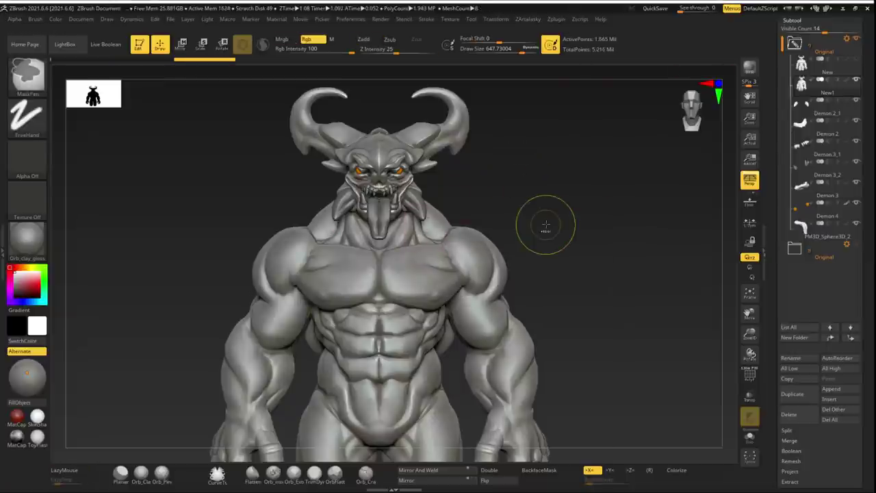
pyautogui.press('space')
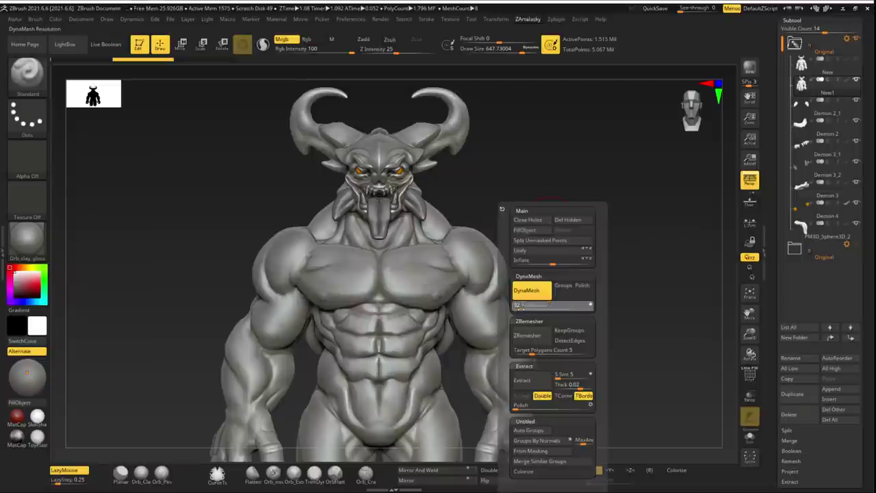
pyautogui.moveTo(518, 306); pyautogui.dragTo(515, 305)
pyautogui.keyDown('ctrl'); pyautogui.moveTo(494, 190); pyautogui.dragTo(510, 166); pyautogui.keyUp('ctrl')
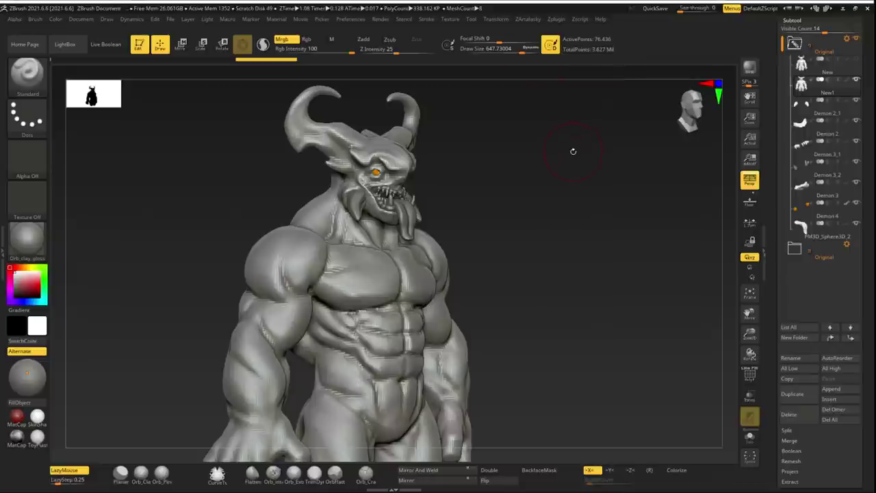
pyautogui.moveTo(572, 151); pyautogui.dragTo(527, 166)
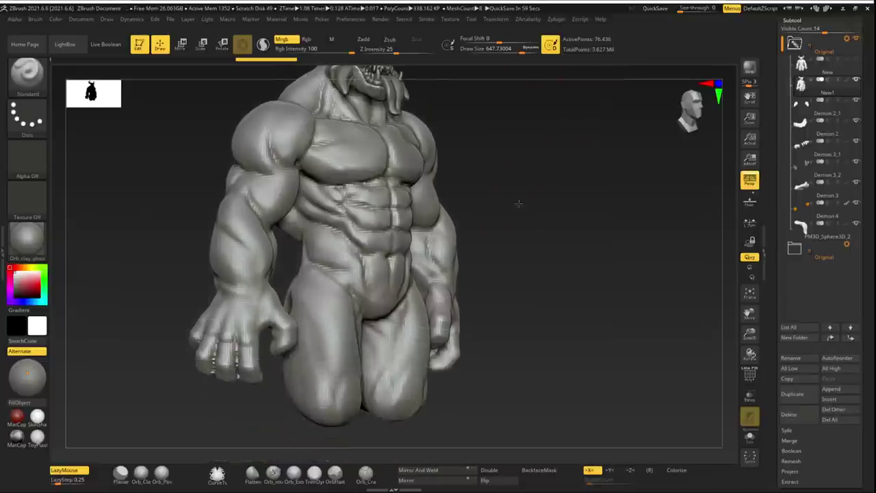
pyautogui.moveTo(514, 201); pyautogui.dragTo(479, 205)
pyautogui.moveTo(423, 152)
pyautogui.mouseDown()
pyautogui.moveTo(475, 156)
pyautogui.moveTo(430, 165)
pyautogui.moveTo(520, 123)
pyautogui.moveTo(503, 185)
pyautogui.mouseUp()
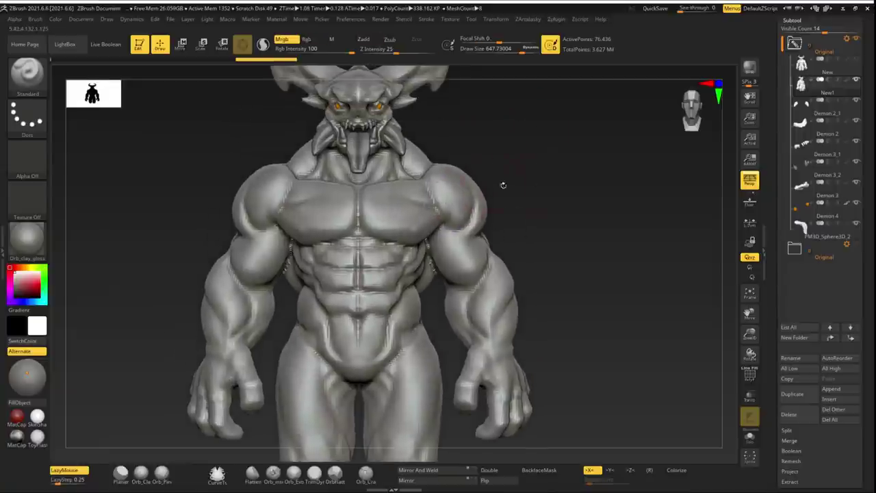
# Run ZRemesher to rebuild the body at 13,746 points and fill it red
pyautogui.press('space')
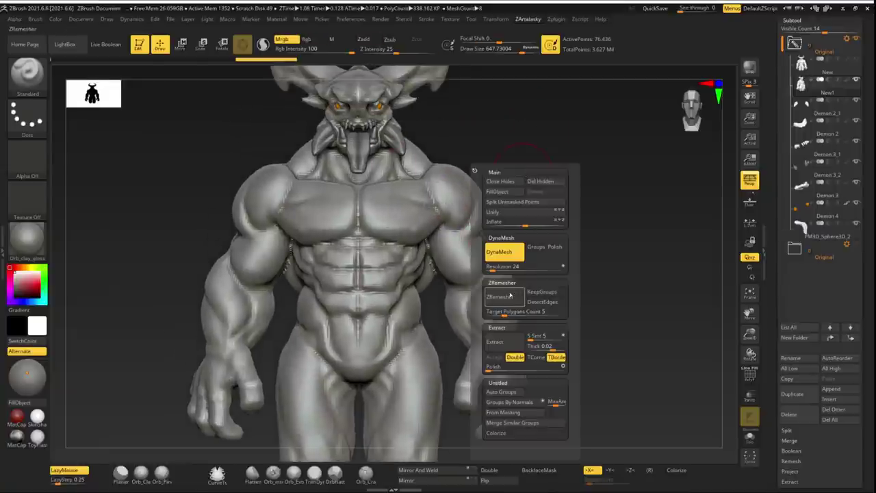
pyautogui.click(498, 250)
pyautogui.click(550, 44)
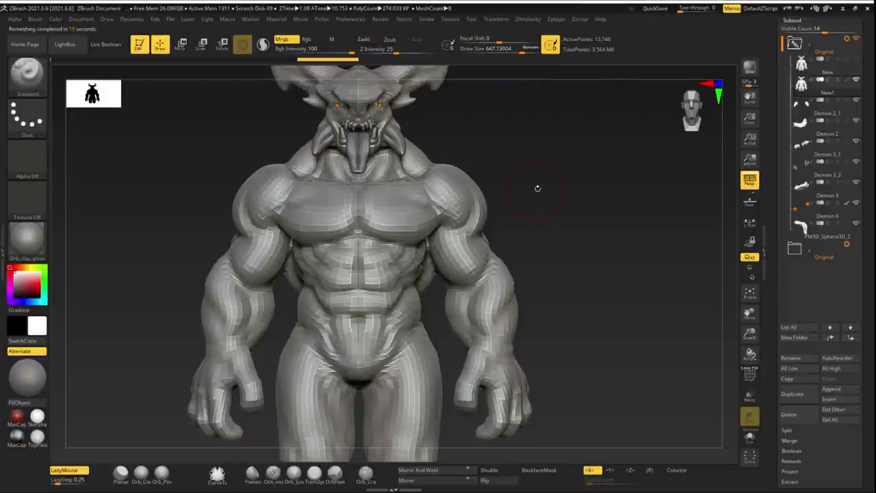
pyautogui.moveTo(534, 191); pyautogui.dragTo(459, 171)
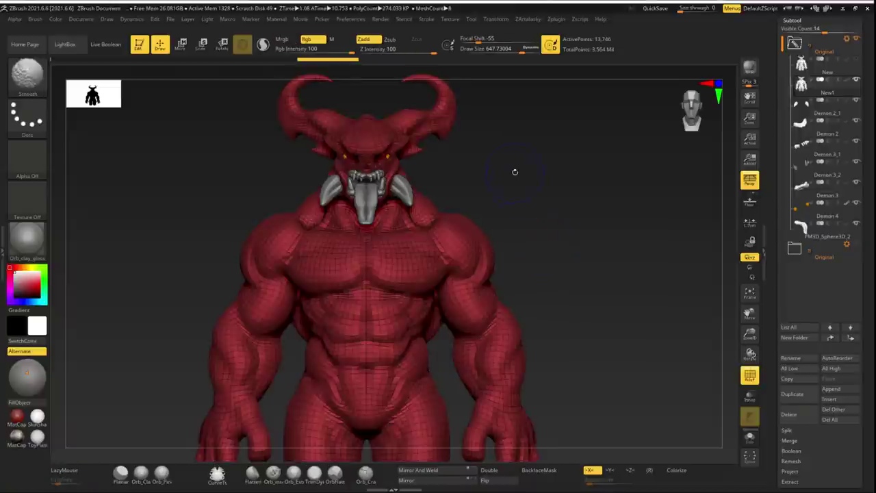
# Add subdivision levels with Divide and Ctrl+D, then undo back down a level
pyautogui.keyDown('alt'); pyautogui.moveTo(513, 170); pyautogui.dragTo(578, 239); pyautogui.keyUp('alt')
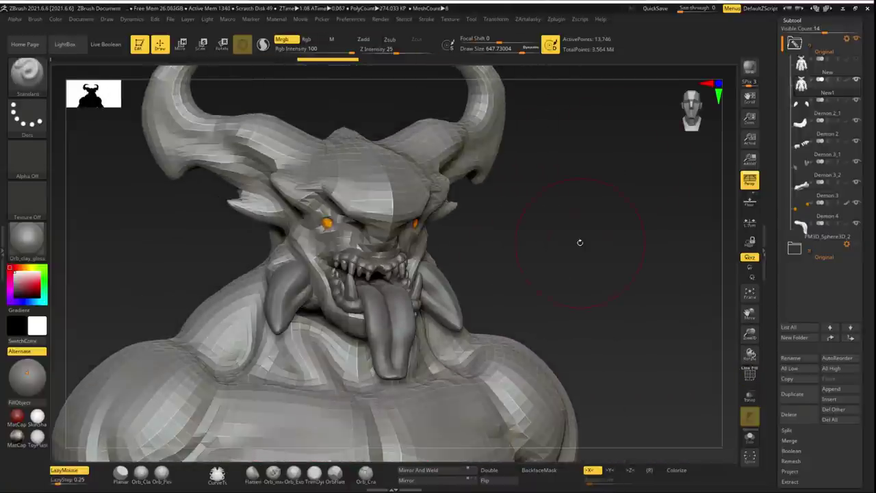
pyautogui.moveTo(871, 435); pyautogui.dragTo(871, 369)
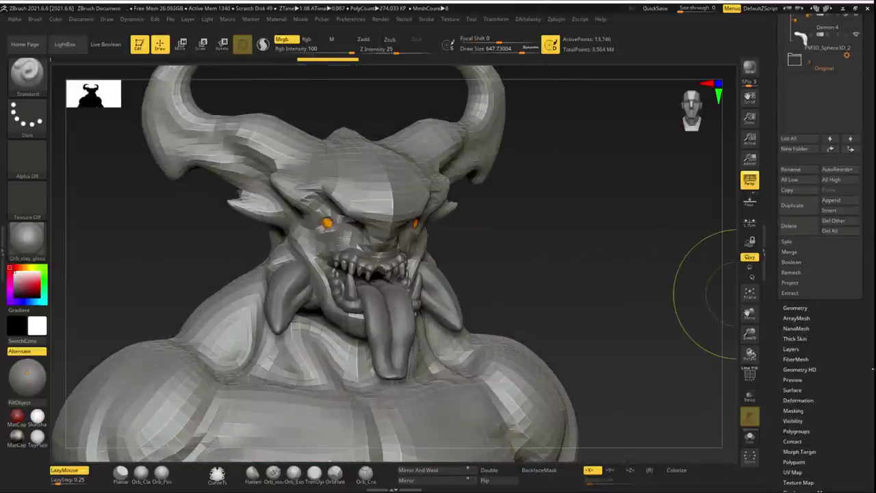
pyautogui.click(797, 308)
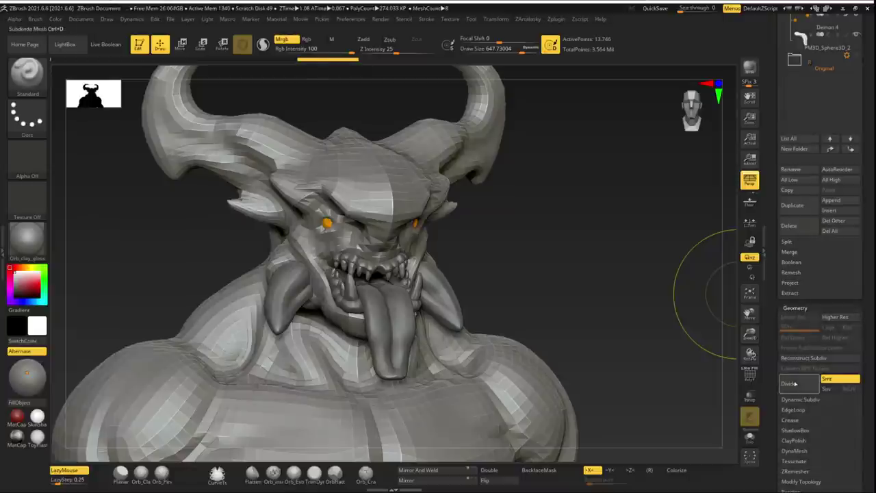
pyautogui.click(803, 385)
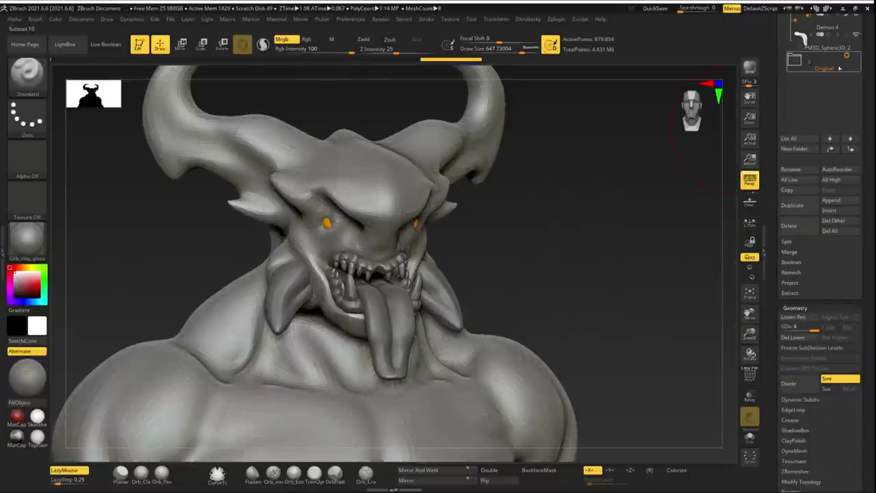
pyautogui.hotkey('ctrl', 'd')
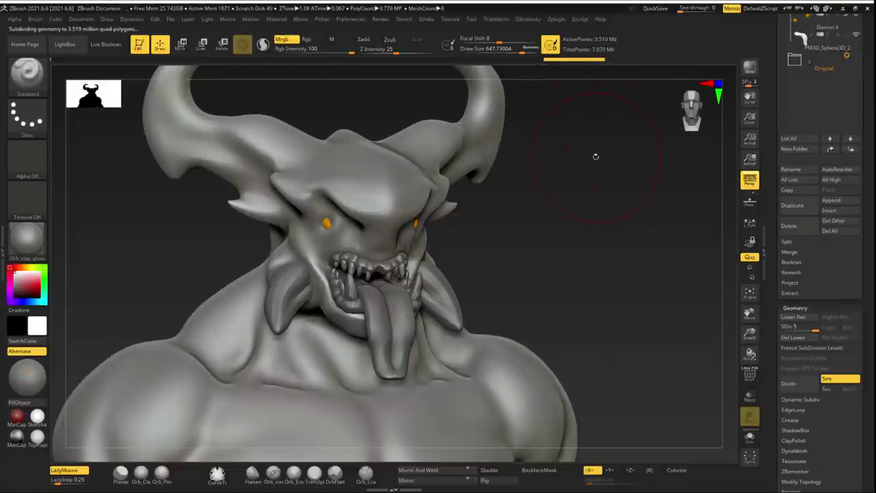
pyautogui.hotkey('ctrl', 'z')
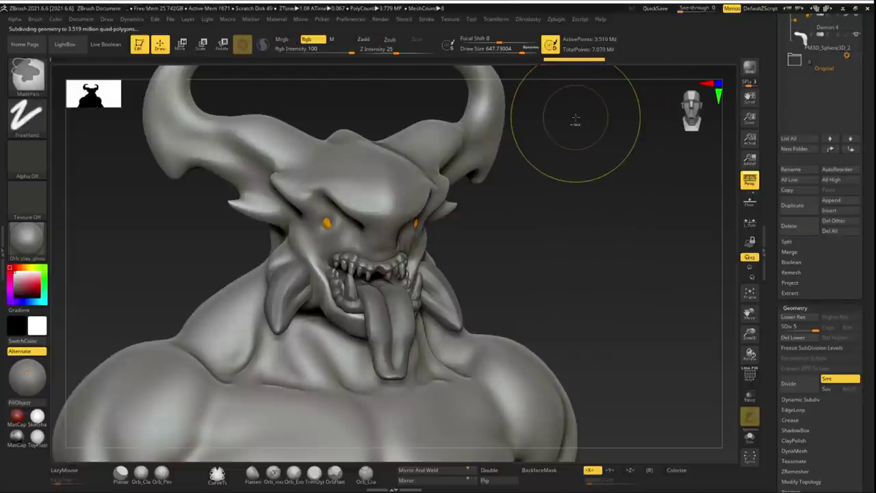
pyautogui.hotkey('ctrl', 'z')
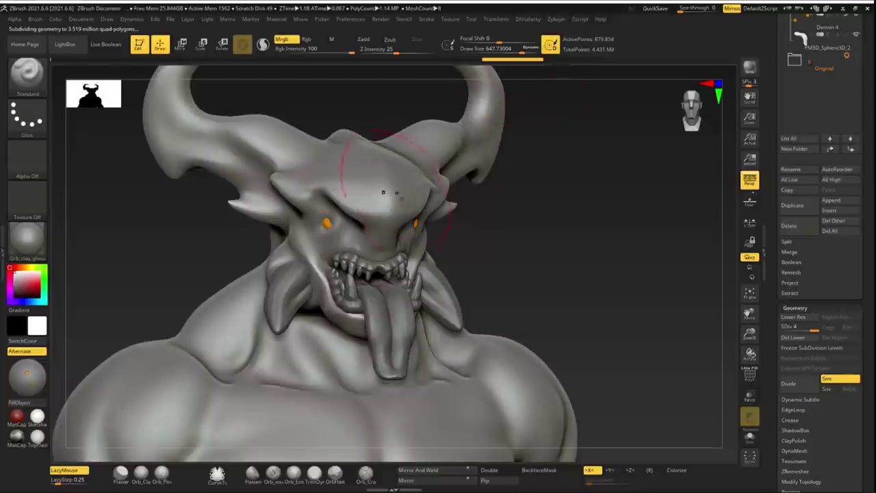
# Raise the body to subdivision level 5, about 3.519 million points, and frame it
pyautogui.keyDown('shift'); pyautogui.moveTo(510, 241); pyautogui.dragTo(503, 246); pyautogui.keyUp('shift')
pyautogui.press('shift')
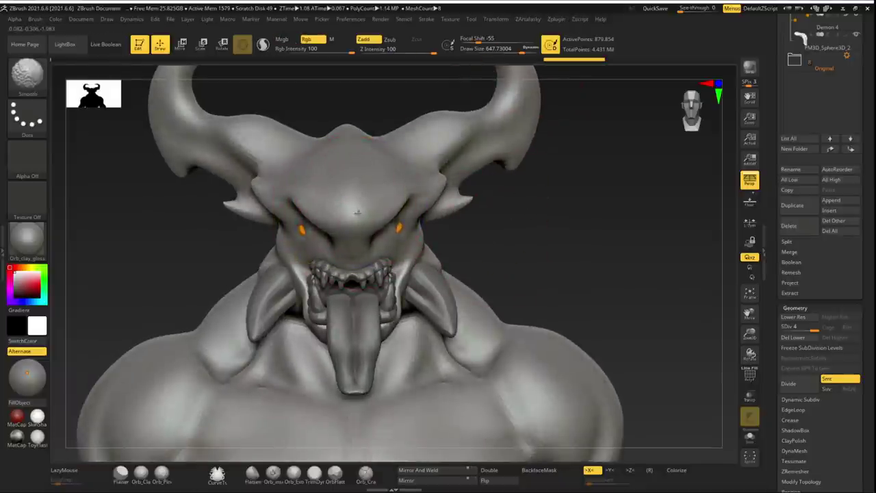
pyautogui.moveTo(581, 240); pyautogui.dragTo(708, 322)
pyautogui.hotkey('ctrl', 'd')
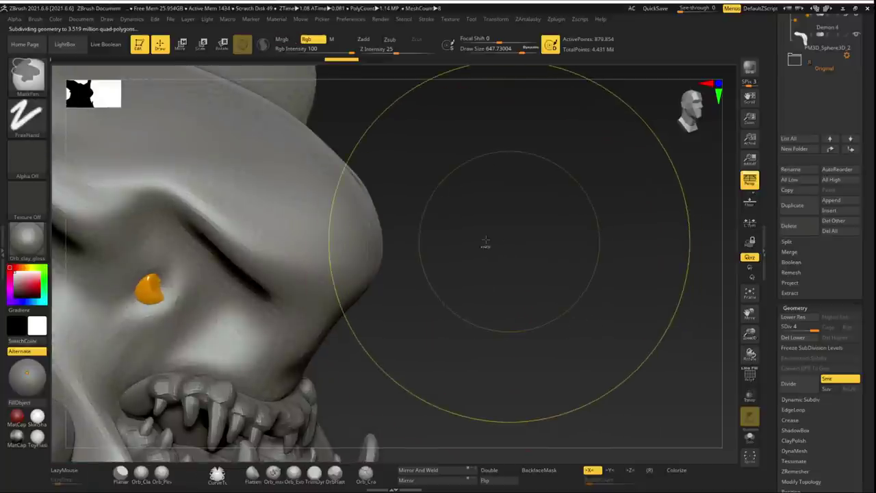
pyautogui.press('f')
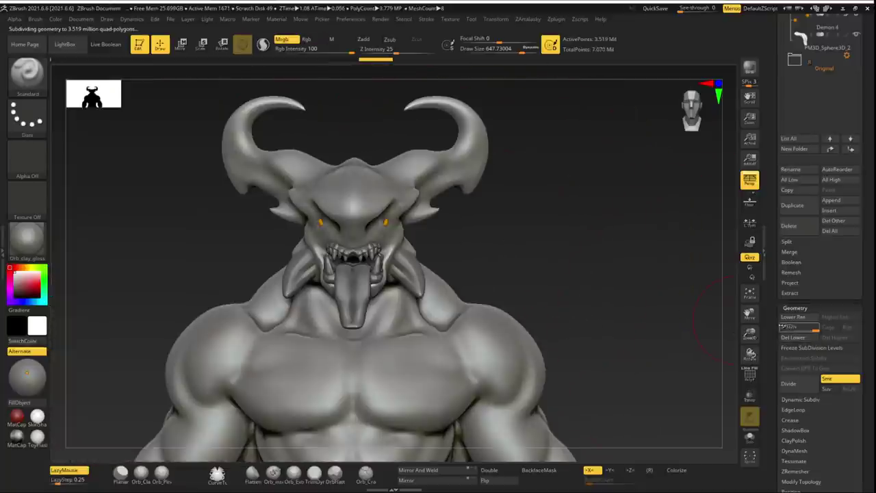
pyautogui.moveTo(647, 280)
pyautogui.keyDown('alt'); pyautogui.mouseDown()
pyautogui.moveTo(647, 202)
pyautogui.moveTo(629, 248)
pyautogui.mouseUp(); pyautogui.keyUp('alt')
pyautogui.keyDown('alt'); pyautogui.moveTo(602, 202); pyautogui.dragTo(599, 233); pyautogui.keyUp('alt')
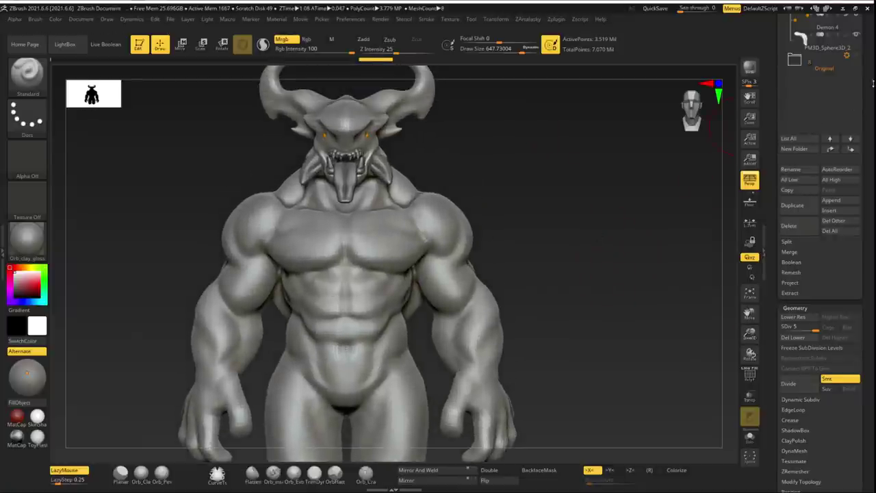
pyautogui.scroll(5, 821, 247)
# Hide four part subtools and the New copy, leaving New1 as the active subtool
pyautogui.press('Up')
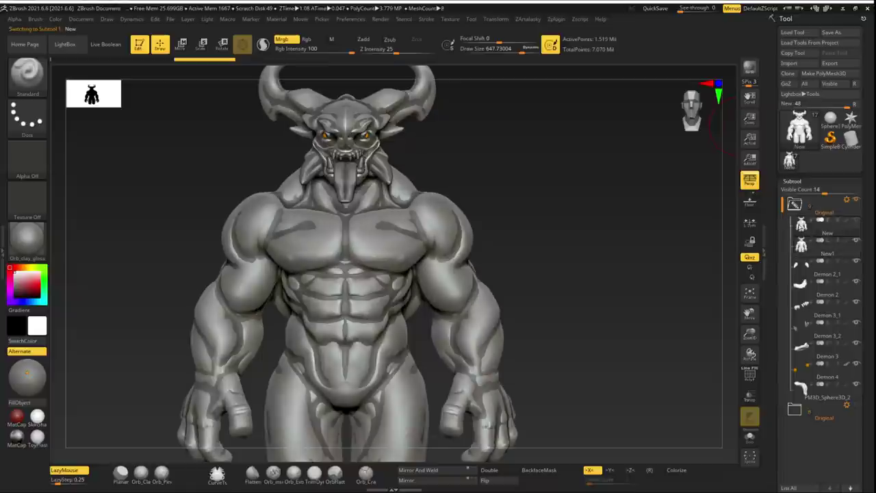
pyautogui.moveTo(641, 237); pyautogui.dragTo(273, 214)
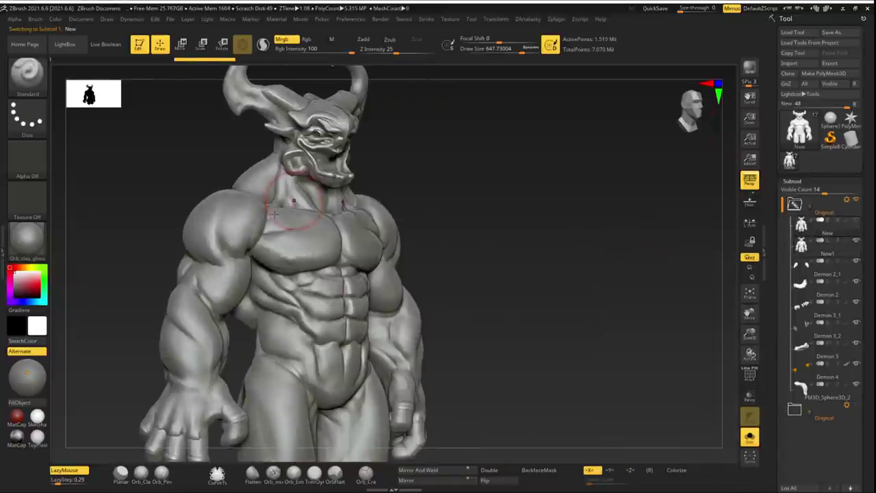
pyautogui.moveTo(486, 201); pyautogui.dragTo(568, 206)
pyautogui.press('Down')
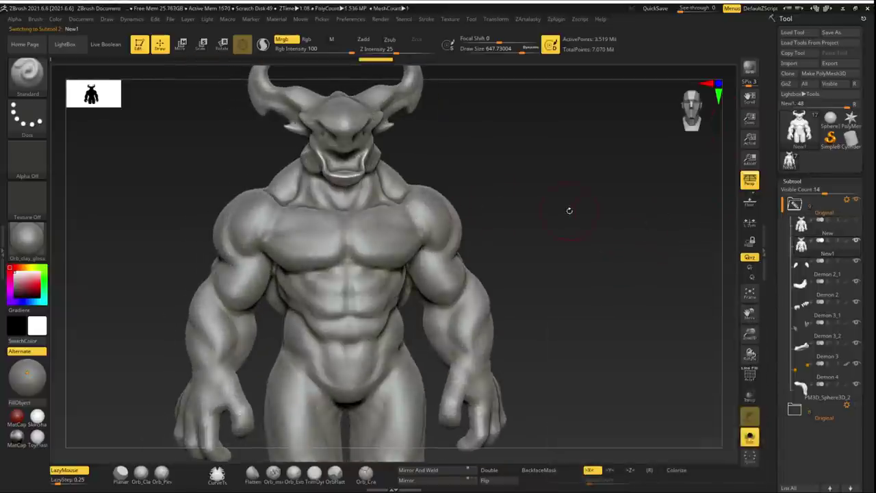
pyautogui.click(856, 260)
pyautogui.click(856, 281)
pyautogui.click(856, 301)
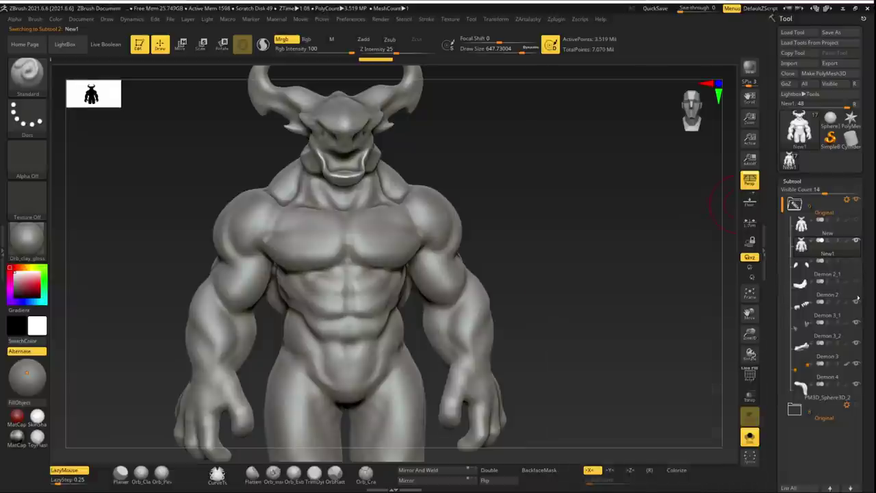
pyautogui.click(855, 321)
pyautogui.click(856, 219)
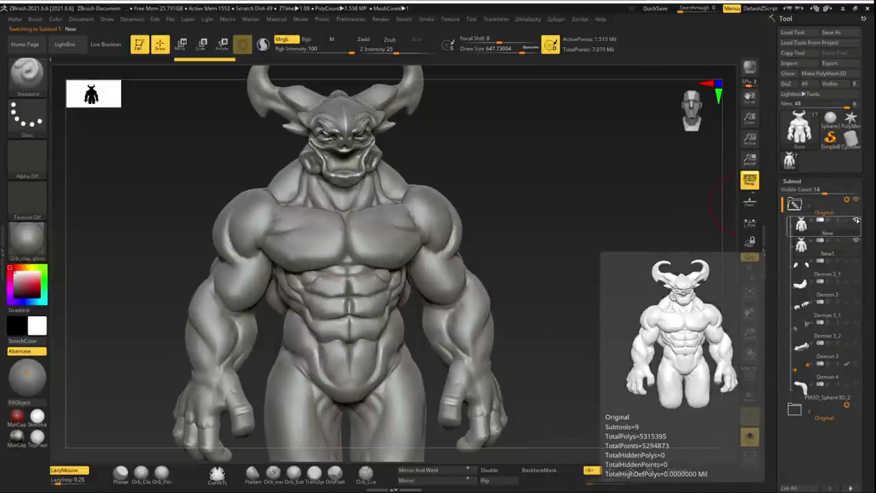
pyautogui.click(824, 254)
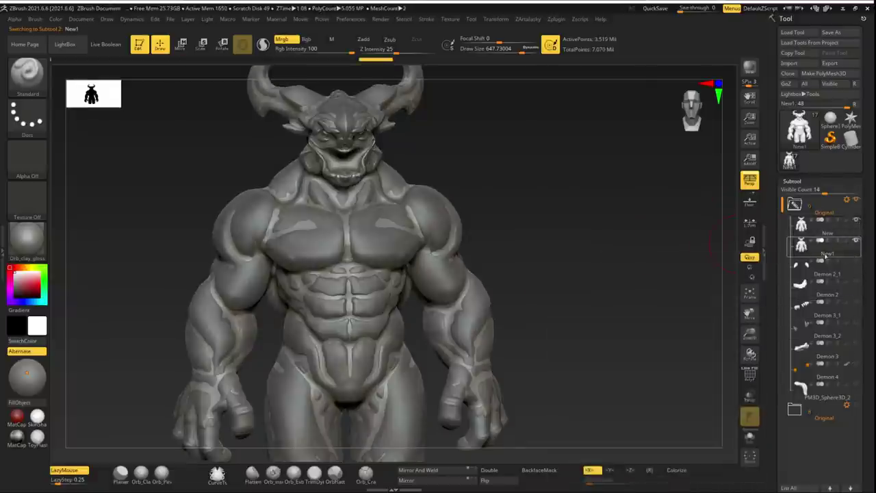
pyautogui.click(856, 220)
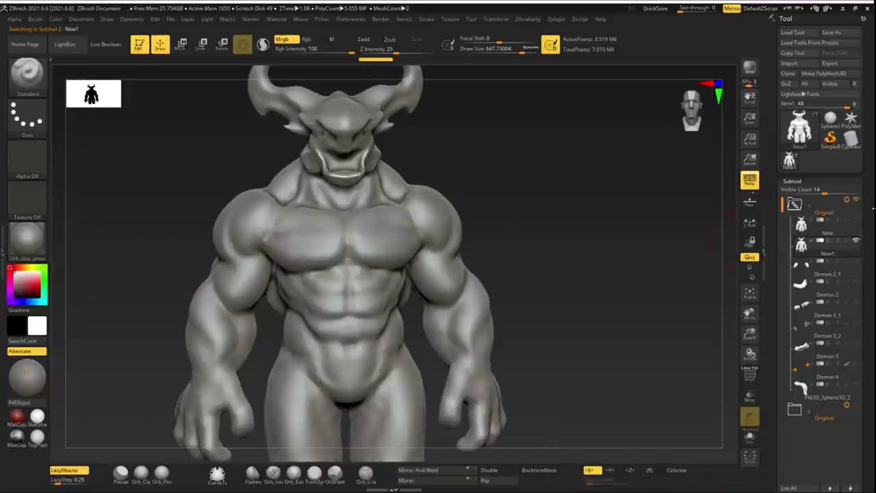
pyautogui.click(856, 220)
# Use the Project options to project the original sculpt's detail onto New1
pyautogui.scroll(-10, 814, 206)
pyautogui.click(791, 198)
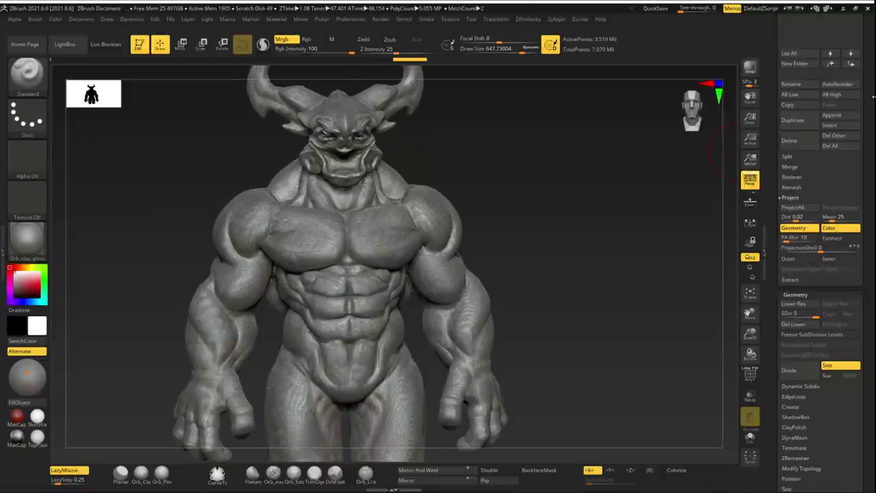
pyautogui.scroll(5, 821, 137)
pyautogui.click(802, 122)
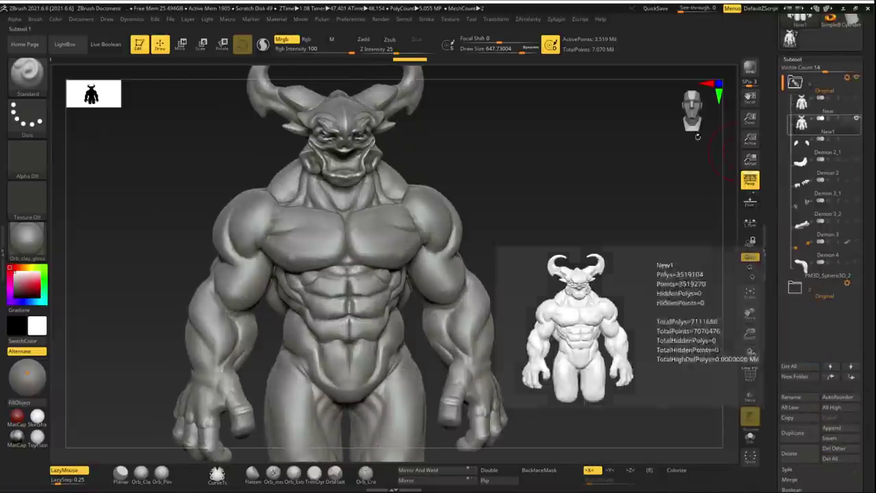
# Flatten the area near the pectorals with the Flatten brush in Zadd mode
pyautogui.moveTo(697, 136)
pyautogui.mouseDown()
pyautogui.moveTo(518, 172)
pyautogui.moveTo(524, 162)
pyautogui.moveTo(565, 162)
pyautogui.mouseUp()
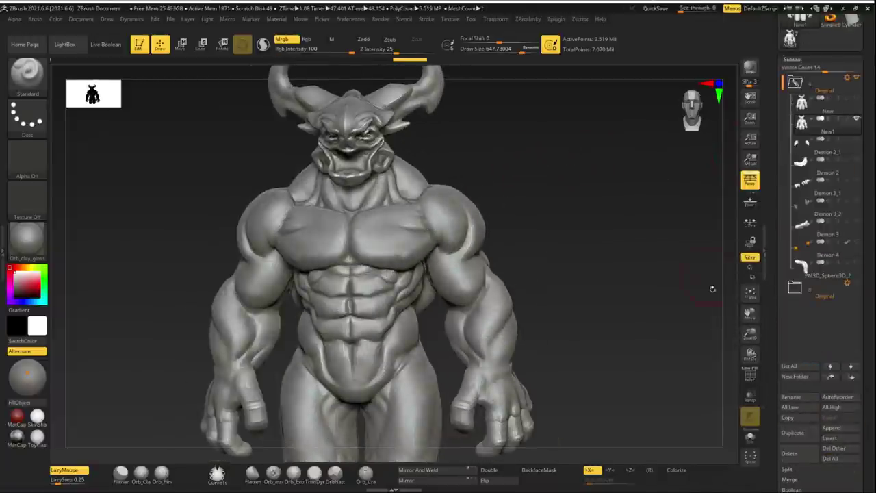
pyautogui.moveTo(749, 334); pyautogui.dragTo(746, 287)
pyautogui.moveTo(582, 166); pyautogui.dragTo(534, 171)
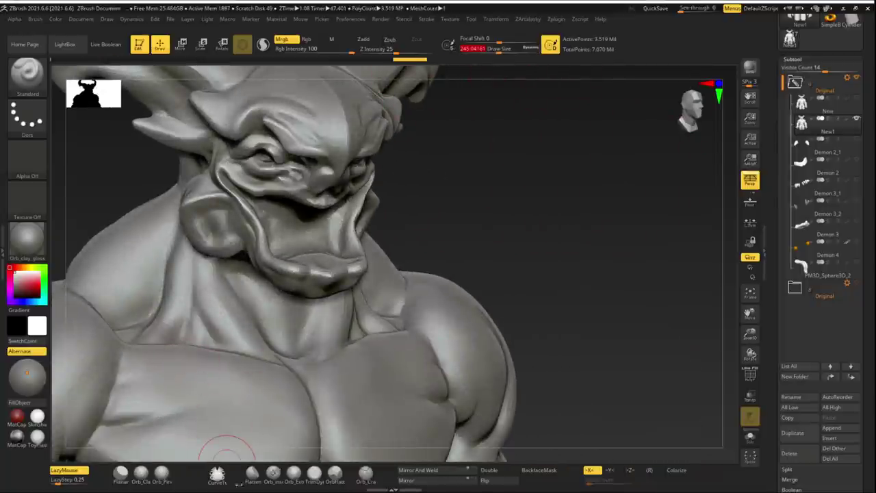
pyautogui.click(252, 473)
pyautogui.moveTo(231, 399); pyautogui.dragTo(274, 363)
pyautogui.moveTo(455, 244); pyautogui.dragTo(424, 245)
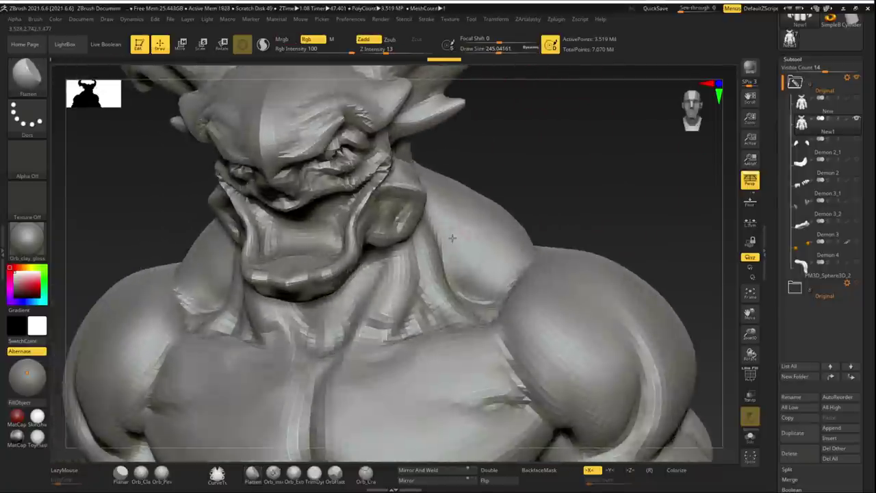
pyautogui.scroll(-5, 834, 340)
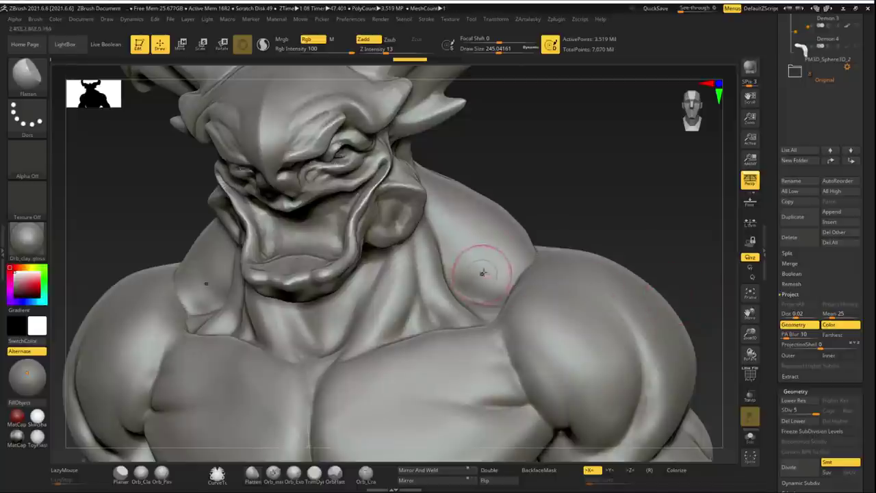
pyautogui.moveTo(473, 267)
pyautogui.mouseDown(button='right')
pyautogui.moveTo(745, 280)
pyautogui.moveTo(479, 273)
pyautogui.mouseUp(button='right')
# Apply the Styl_MATCAP material to the sculpt
pyautogui.click(26, 236)
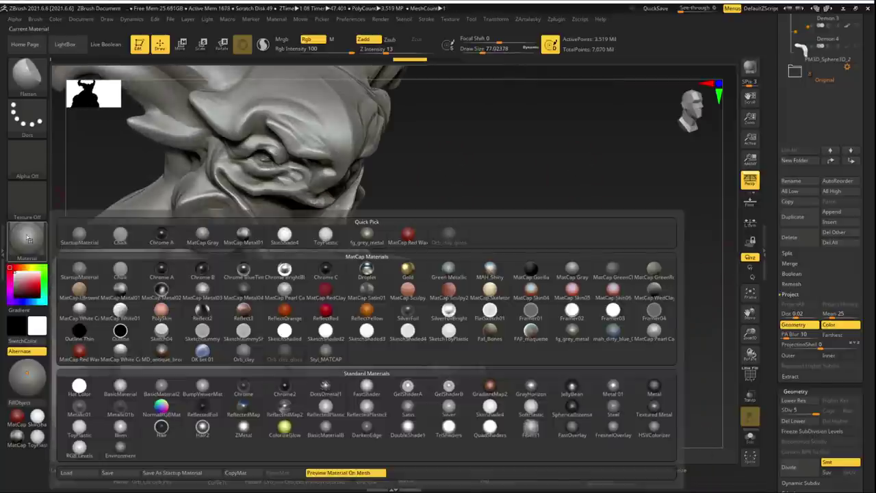
pyautogui.click(319, 356)
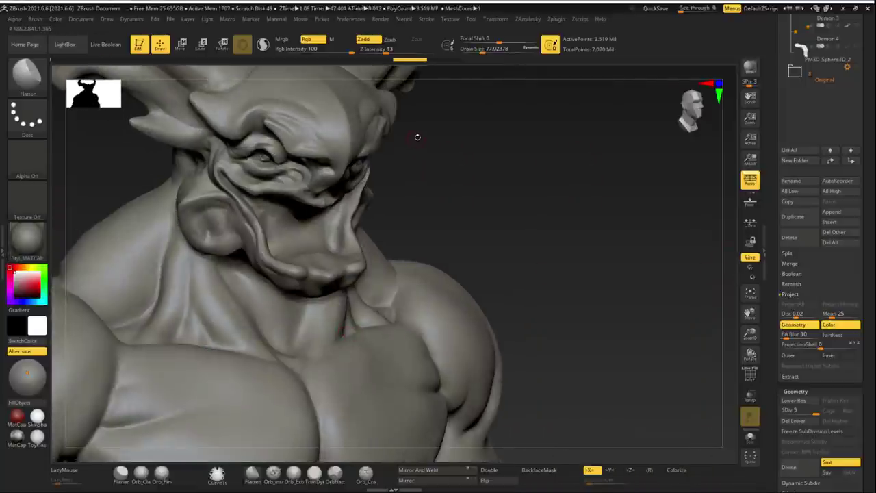
pyautogui.moveTo(416, 137); pyautogui.dragTo(241, 74, button='right')
# Switch to the DamStandard brush with B, D, S
pyautogui.press('b')
pyautogui.press('d')
pyautogui.press('s')
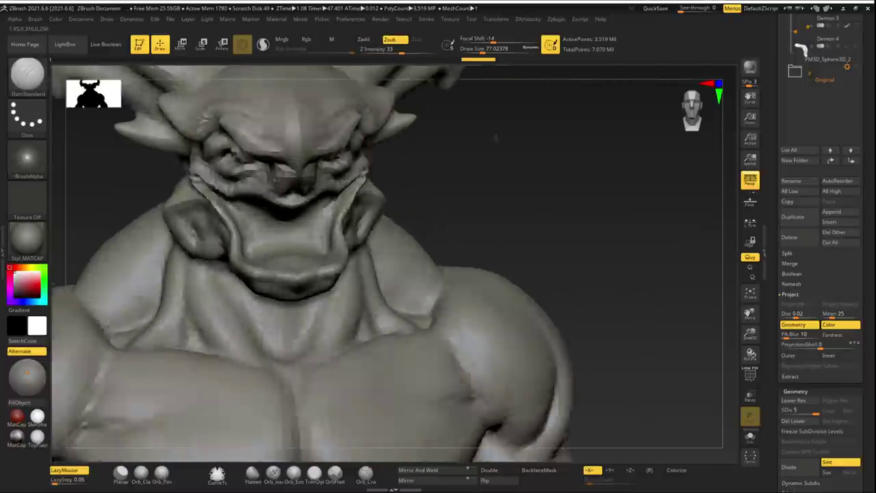
pyautogui.moveTo(317, 127)
pyautogui.mouseDown(button='right')
pyautogui.moveTo(415, 171)
pyautogui.moveTo(212, 174)
pyautogui.mouseUp(button='right')
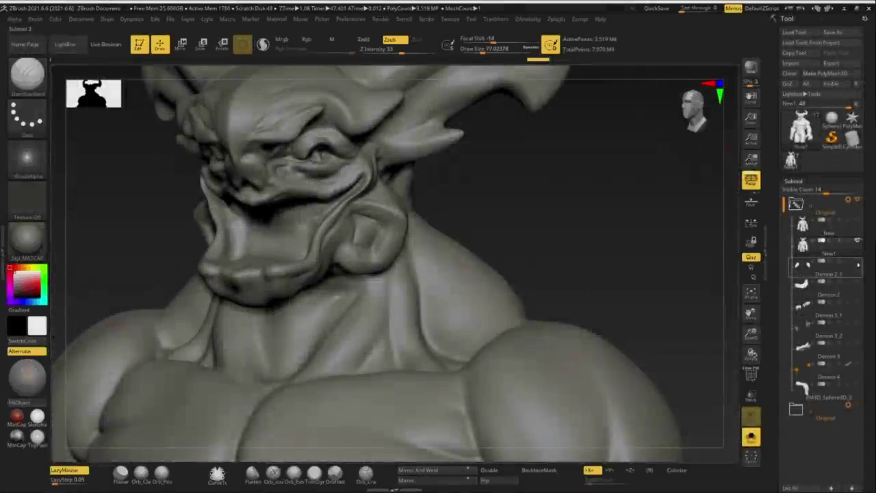
# Make Demon 2_1, then Demon 2, the active subtool
pyautogui.click(821, 280)
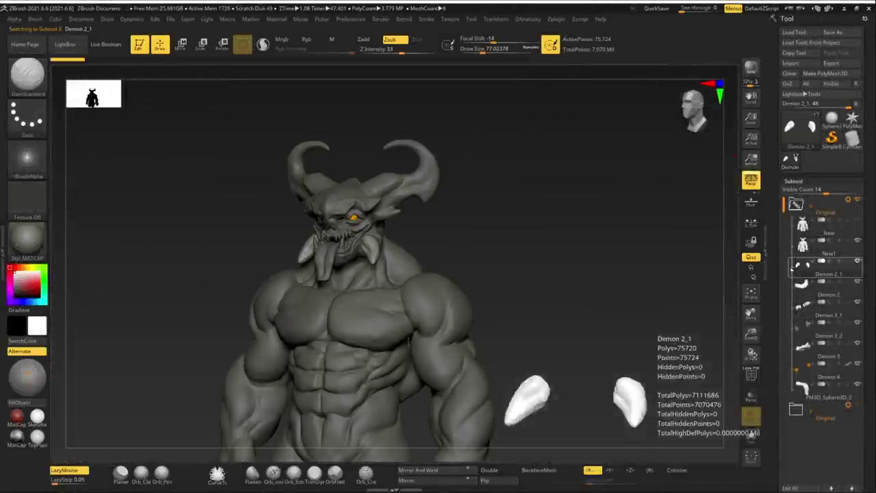
pyautogui.keyDown('shift'); pyautogui.moveTo(511, 213); pyautogui.dragTo(526, 210); pyautogui.keyUp('shift')
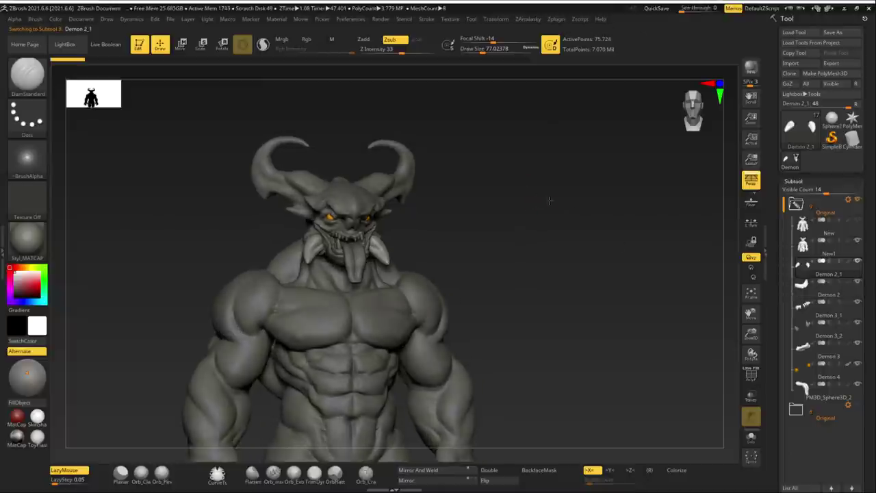
pyautogui.moveTo(751, 333); pyautogui.dragTo(750, 322)
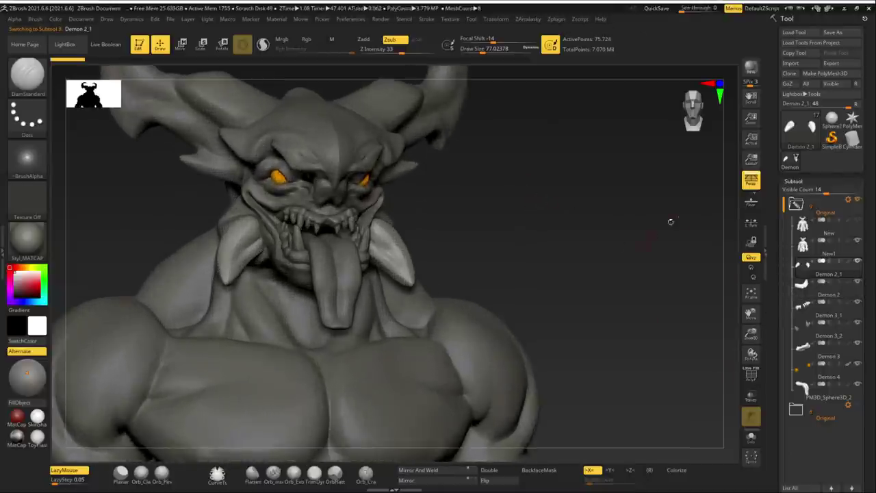
pyautogui.click(803, 288)
pyautogui.moveTo(828, 294)
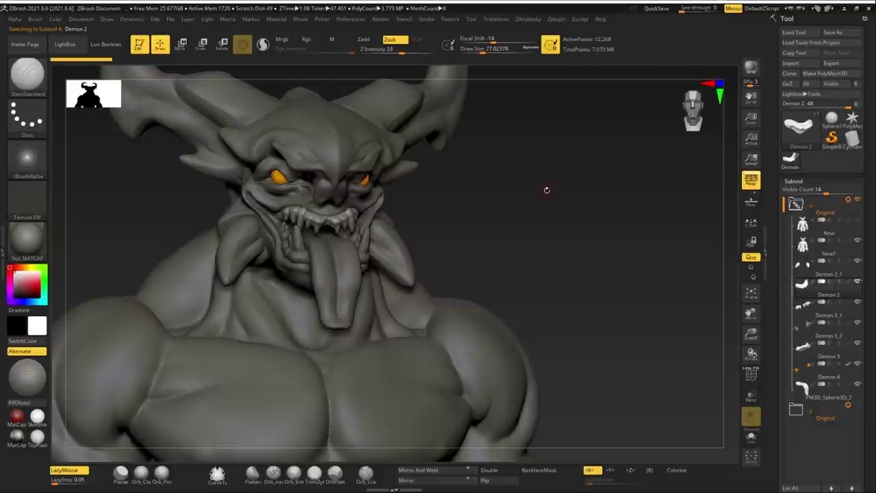
pyautogui.click(558, 20)
# Hide the body subtool and Pre-process All visible pieces in Decimation Master
pyautogui.click(579, 19)
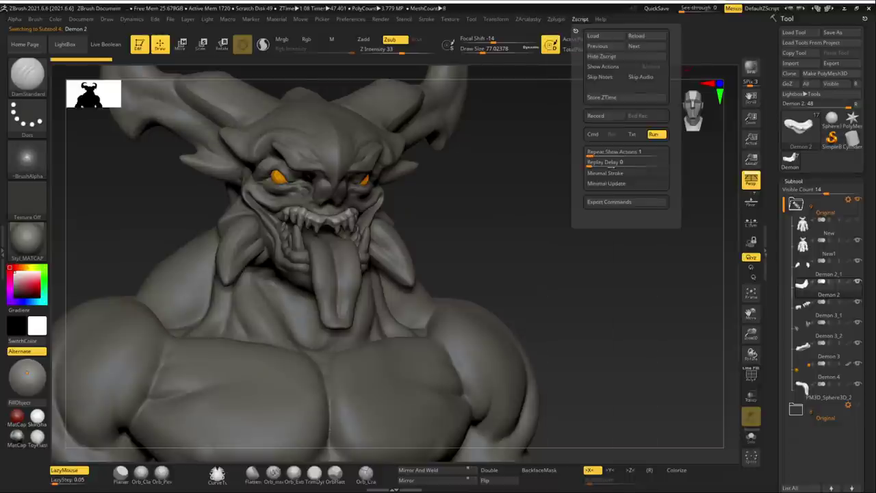
pyautogui.click(556, 20)
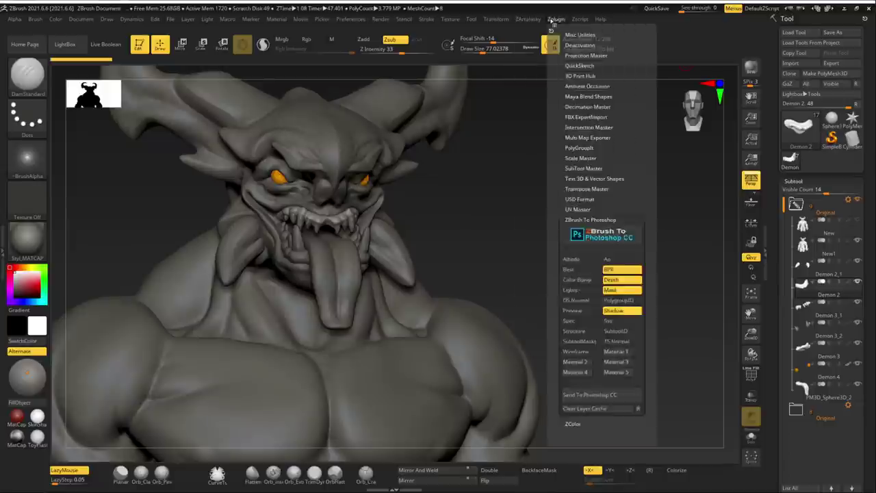
pyautogui.moveTo(828, 255)
pyautogui.click(859, 241)
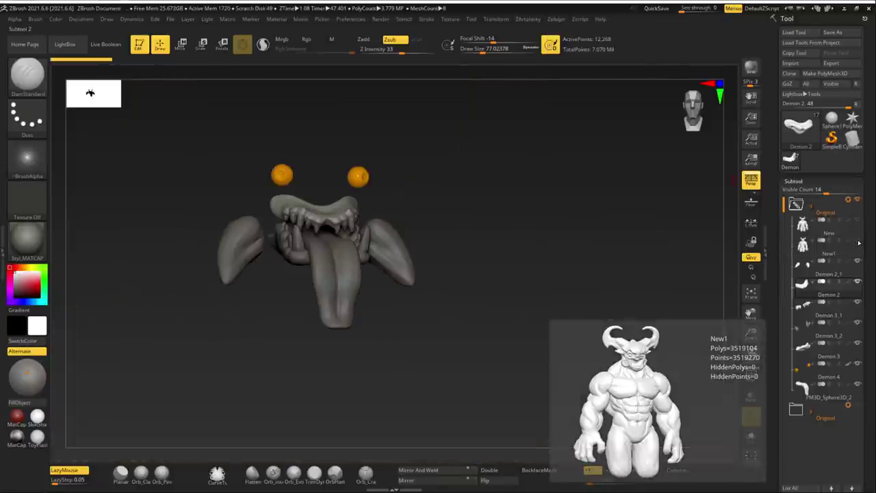
pyautogui.click(556, 19)
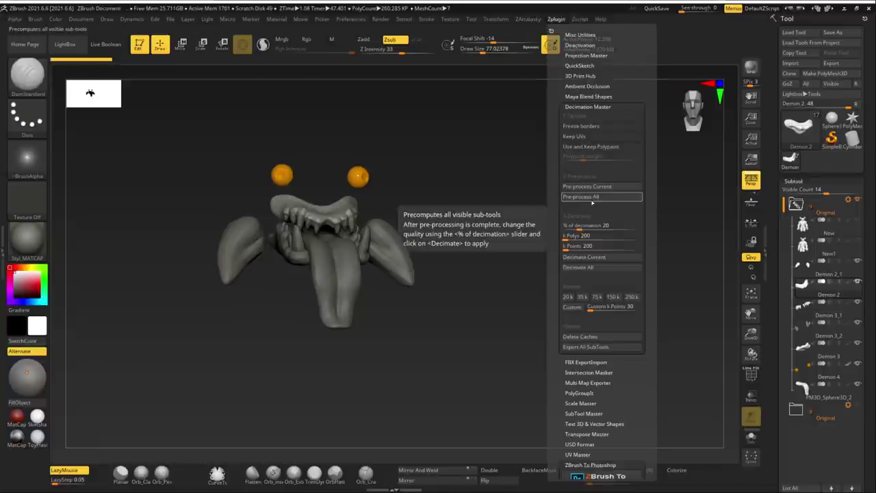
pyautogui.click(592, 197)
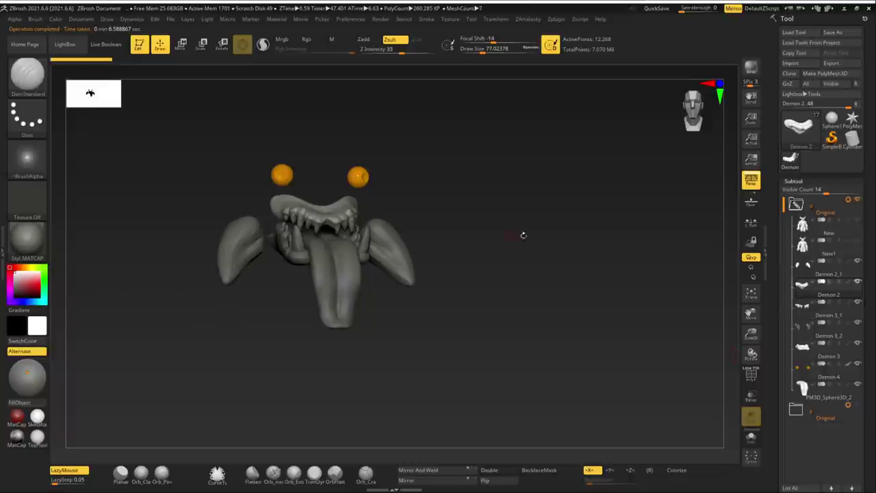
# Frame the eyes, teeth, tongue and horns and run Decimate All on them
pyautogui.moveTo(522, 235); pyautogui.dragTo(550, 235)
pyautogui.press('f')
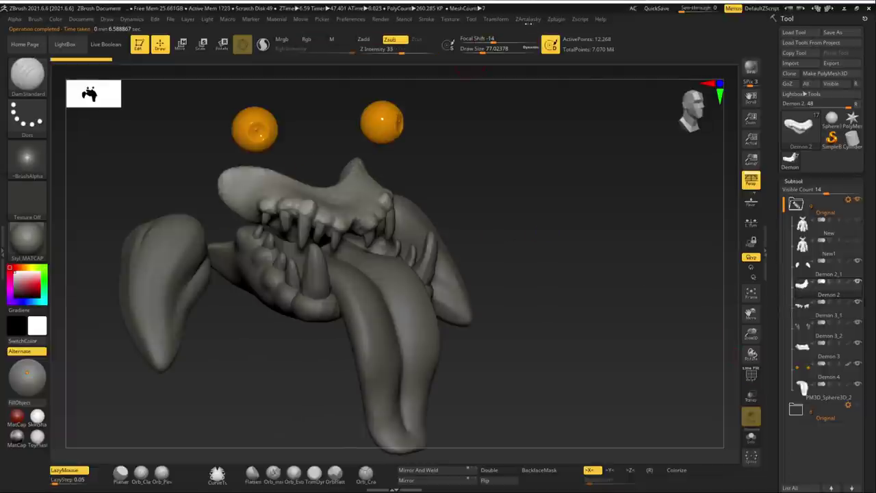
pyautogui.click(555, 20)
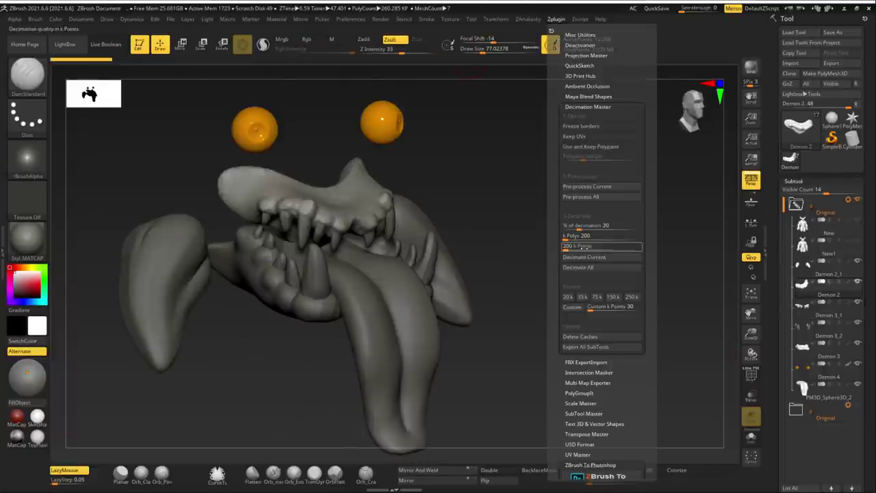
pyautogui.click(578, 267)
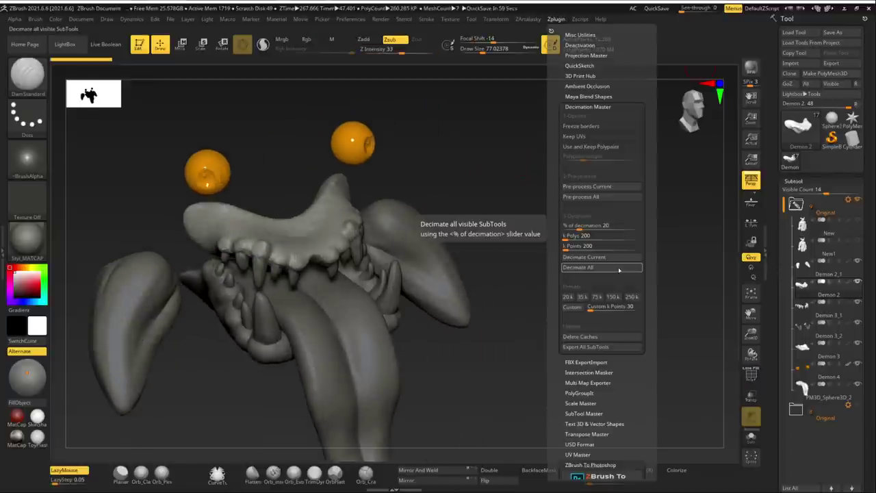
pyautogui.click(626, 268)
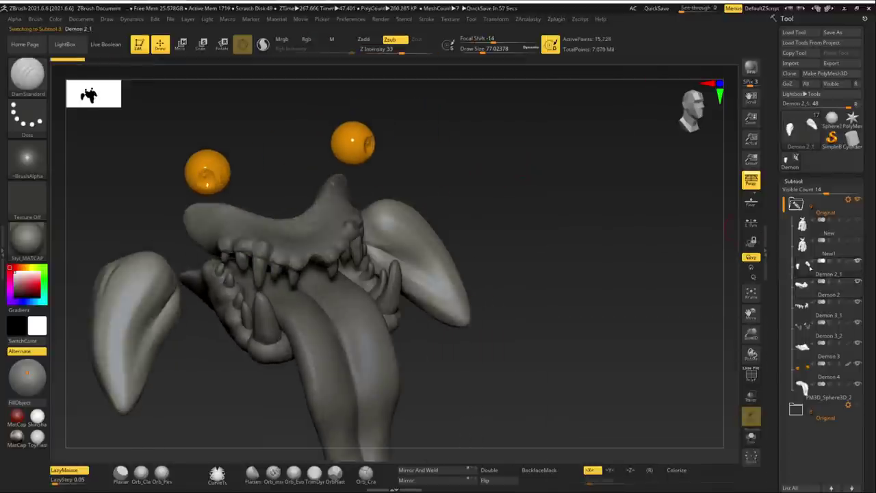
# Decimate the tusk subtool on its own and check its reduced polygon density with PolyF
pyautogui.click(560, 21)
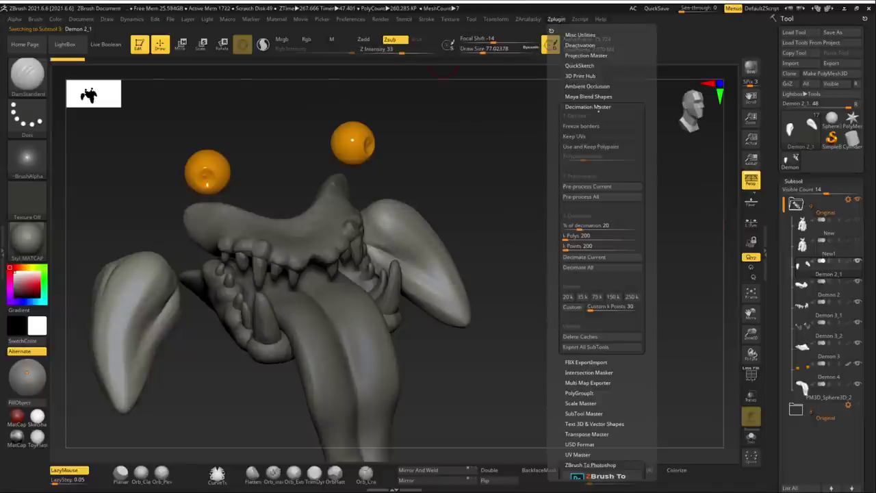
pyautogui.click(625, 258)
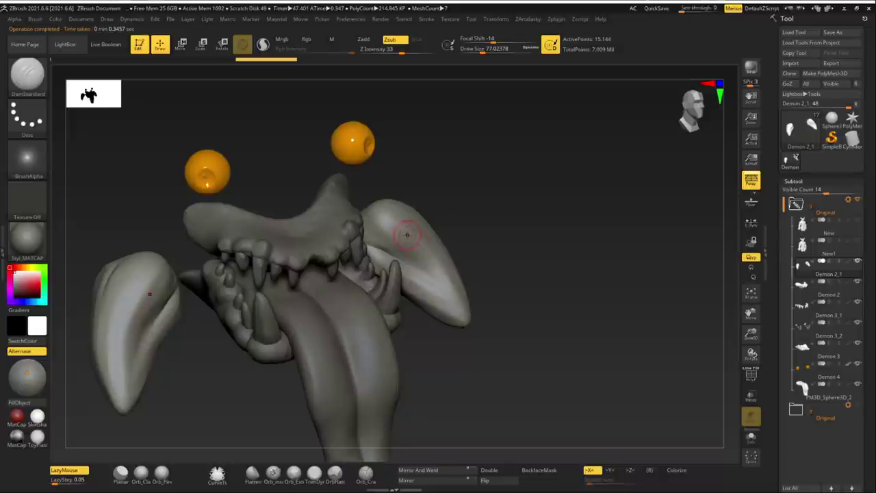
pyautogui.hotkey('shift', 'f')
pyautogui.hotkey('shift', 'f')
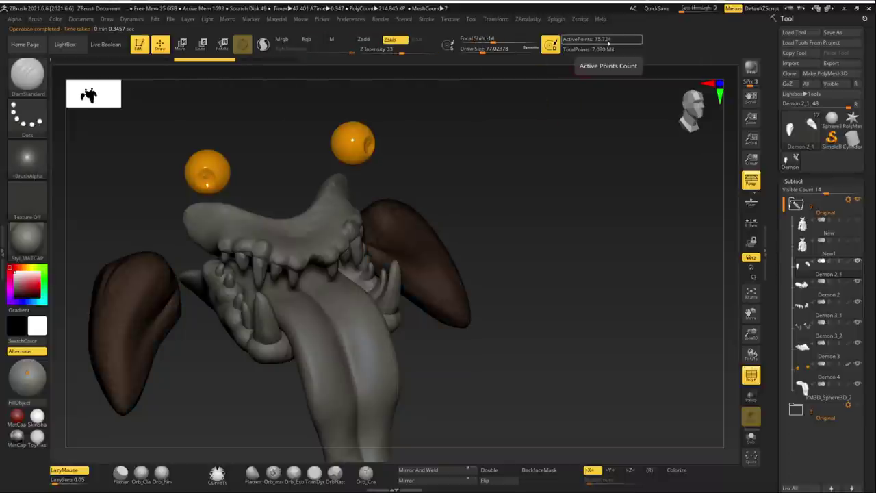
pyautogui.hotkey('shift', 'f')
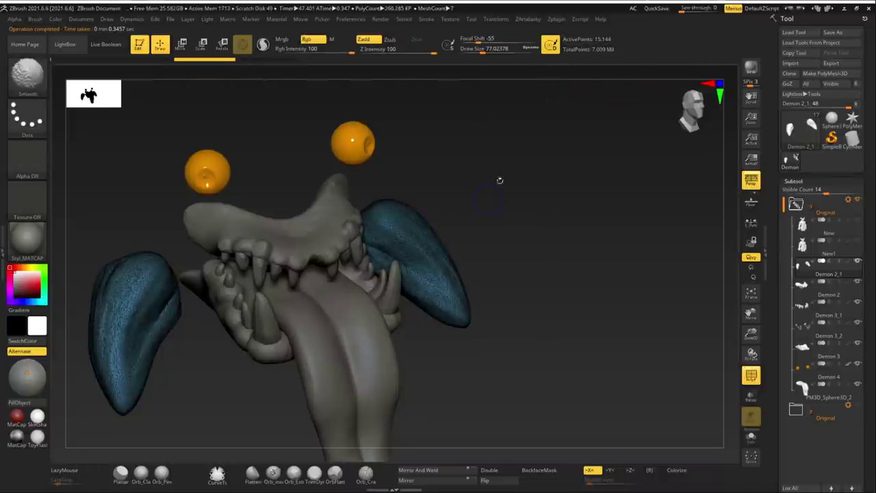
pyautogui.hotkey('shift', 'f')
pyautogui.press('ctrl')
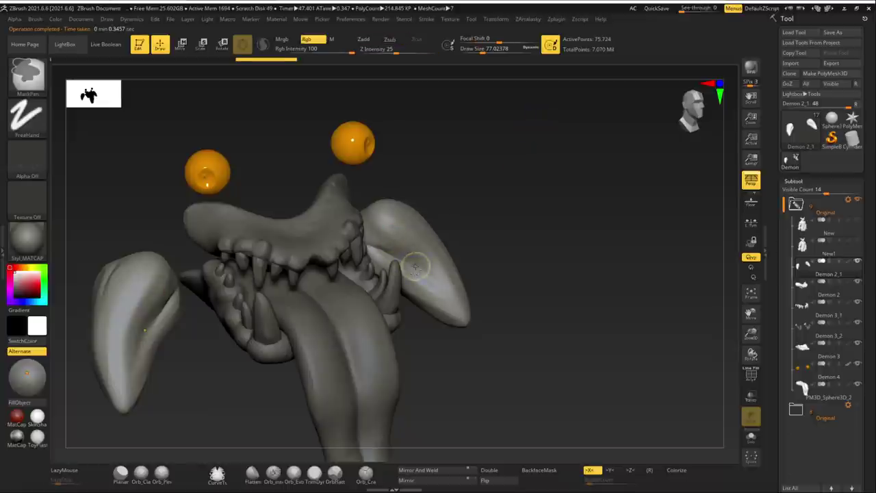
pyautogui.press('l')
# Switch to the Demon 2 subtool and adjust its decimation percentage and target polygon count
pyautogui.click(821, 294)
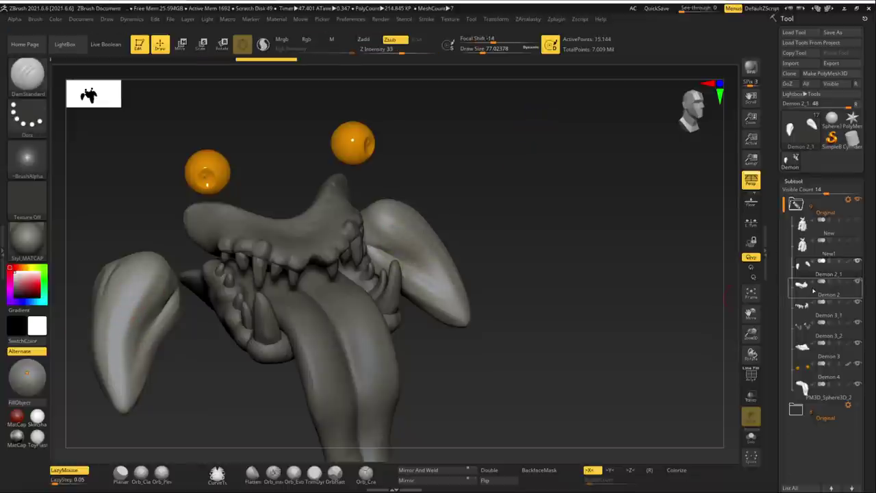
pyautogui.click(556, 19)
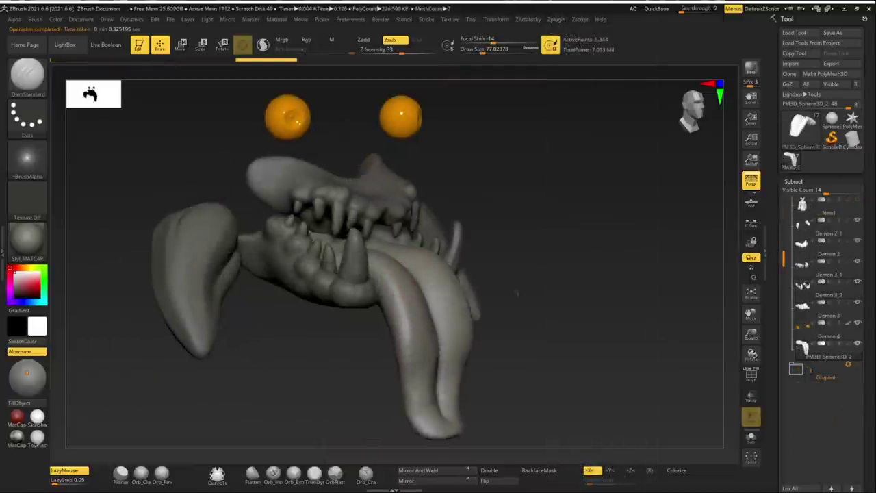
pyautogui.moveTo(516, 293); pyautogui.dragTo(438, 294)
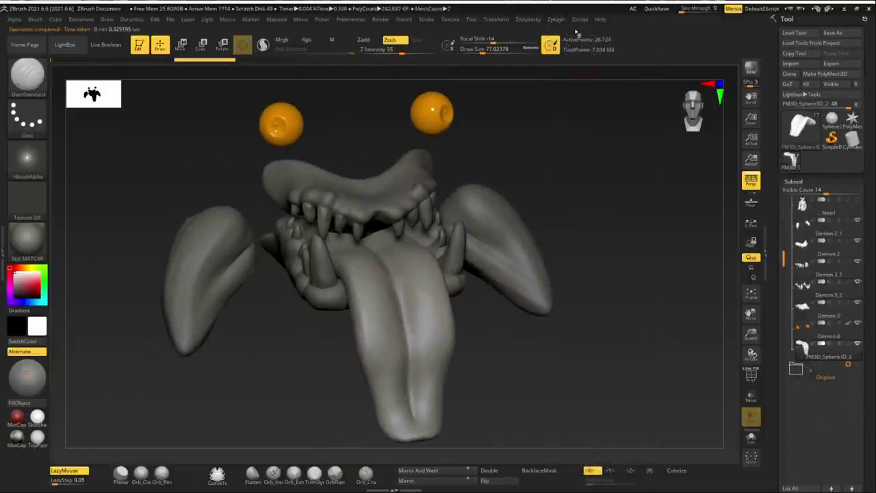
pyautogui.click(552, 20)
pyautogui.click(576, 237)
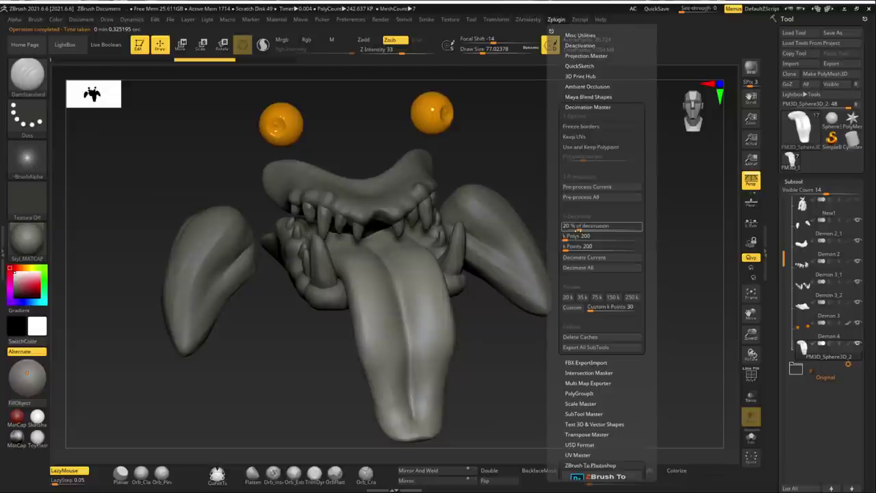
pyautogui.click(578, 227)
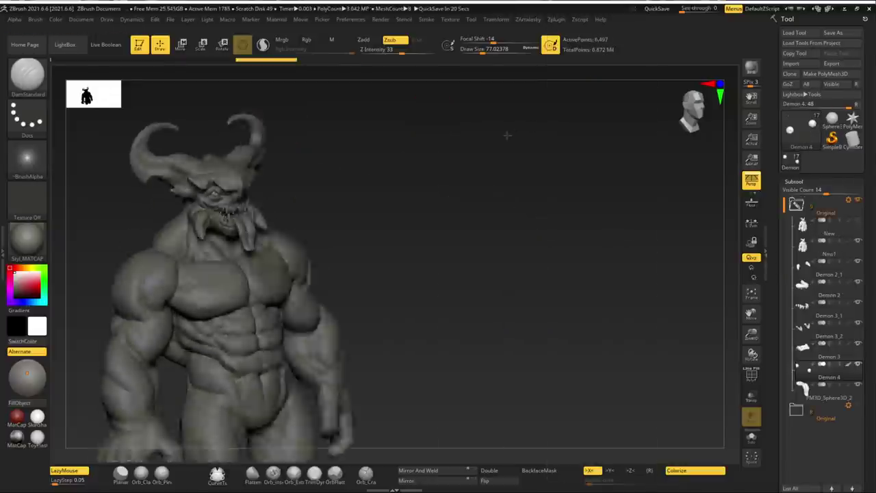
# Use Transpose Master's TPoseMesh to combine every subtool into one 75,483-point TPose1_New mesh
pyautogui.keyDown('shift'); pyautogui.moveTo(507, 135); pyautogui.dragTo(500, 133); pyautogui.keyUp('shift')
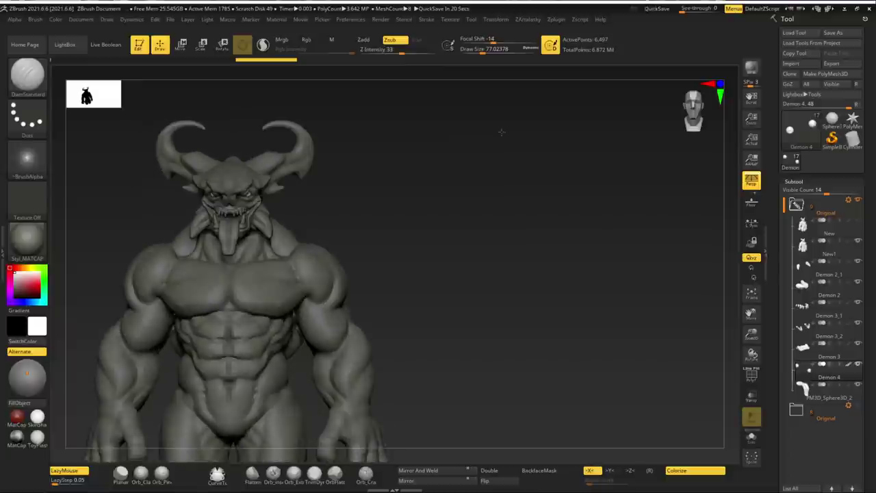
pyautogui.keyDown('alt'); pyautogui.moveTo(432, 297); pyautogui.dragTo(592, 276); pyautogui.keyUp('alt')
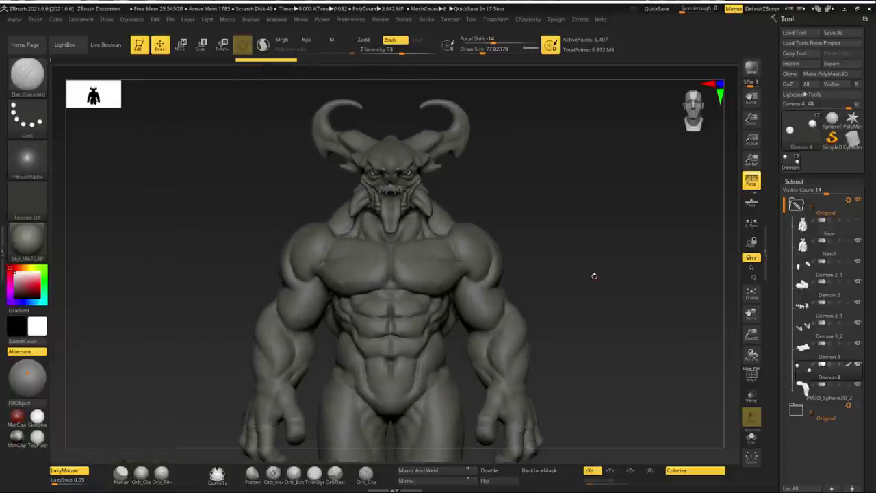
pyautogui.moveTo(565, 234)
pyautogui.mouseDown()
pyautogui.moveTo(576, 205)
pyautogui.moveTo(553, 201)
pyautogui.mouseUp()
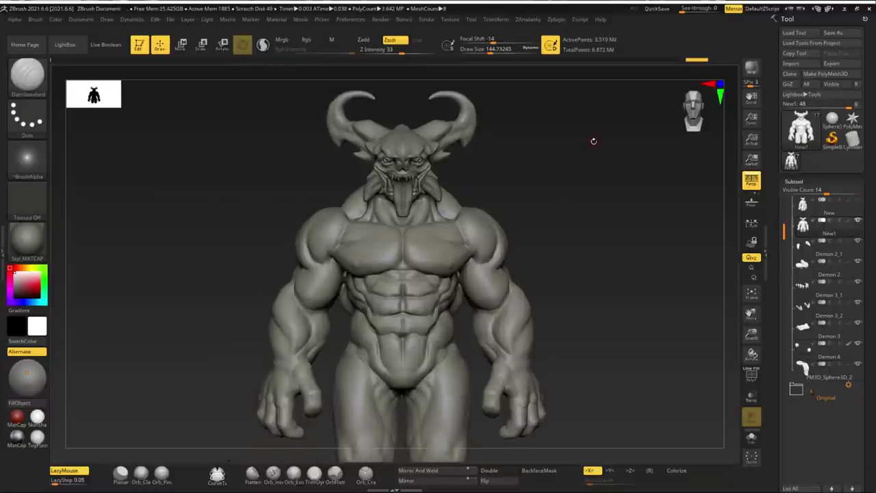
pyautogui.click(559, 20)
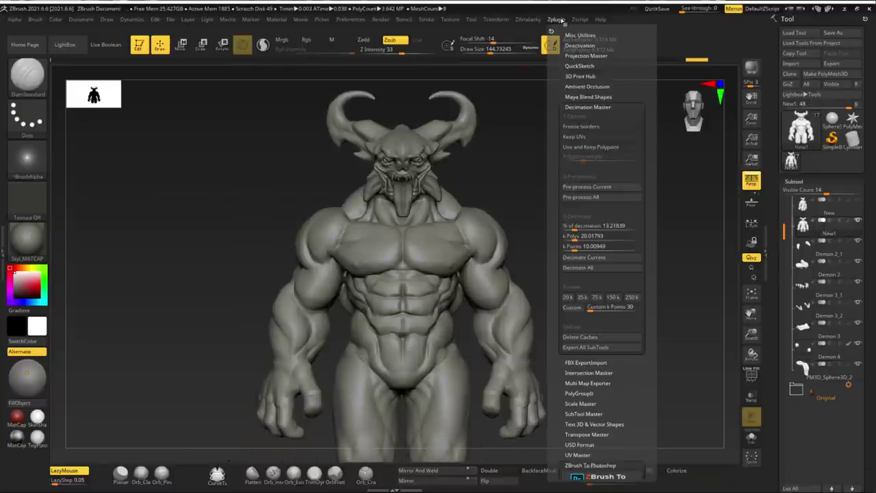
pyautogui.click(586, 188)
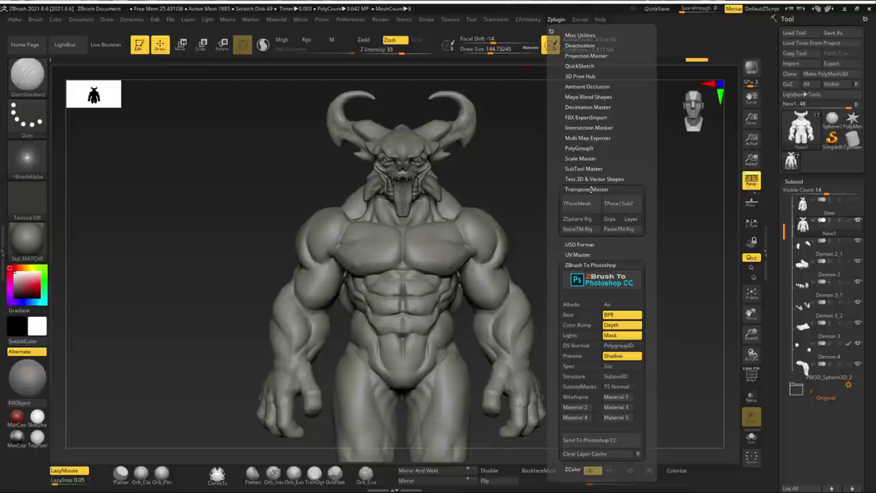
pyautogui.click(592, 203)
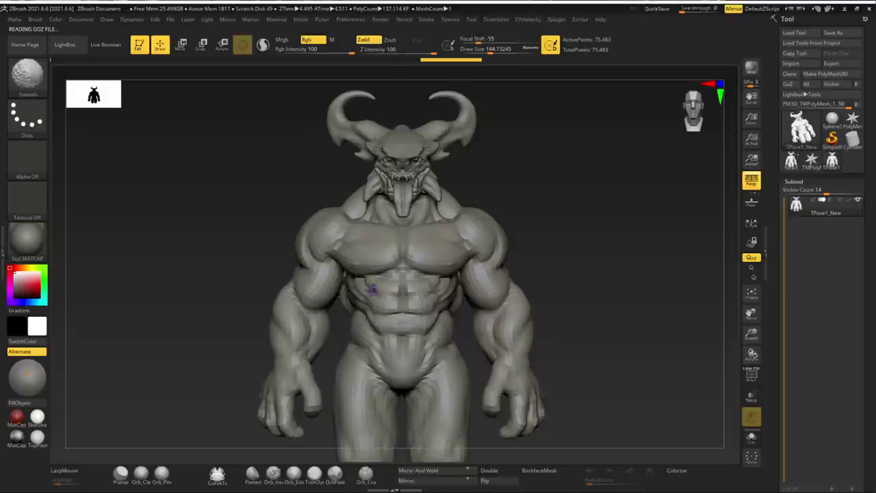
pyautogui.hotkey('shift', 'f')
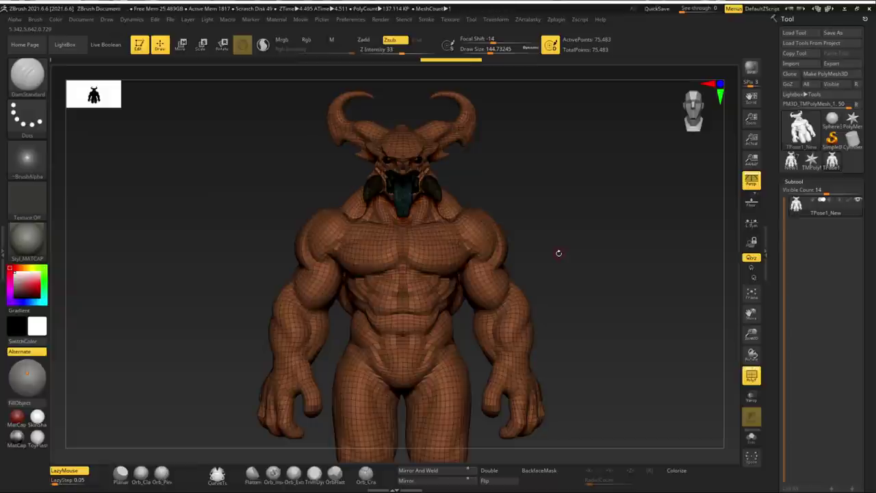
pyautogui.hotkey('shift', 'f')
pyautogui.moveTo(555, 250); pyautogui.dragTo(479, 239)
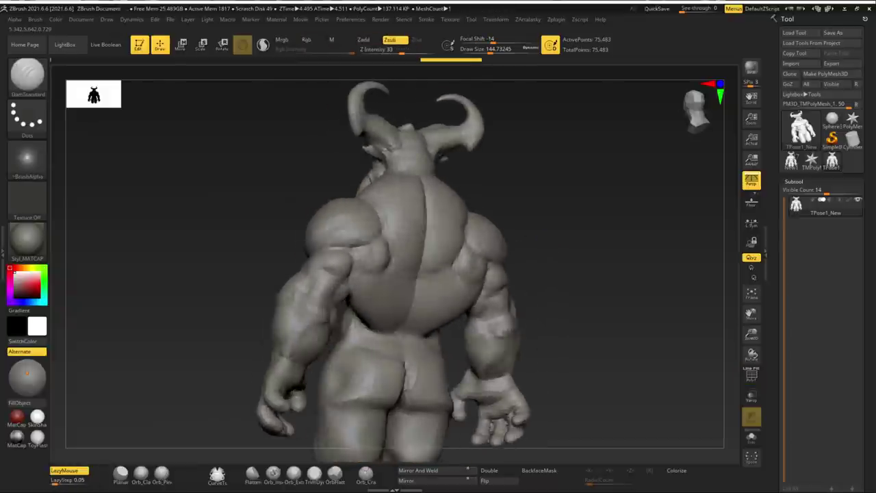
pyautogui.moveTo(513, 175); pyautogui.dragTo(605, 208)
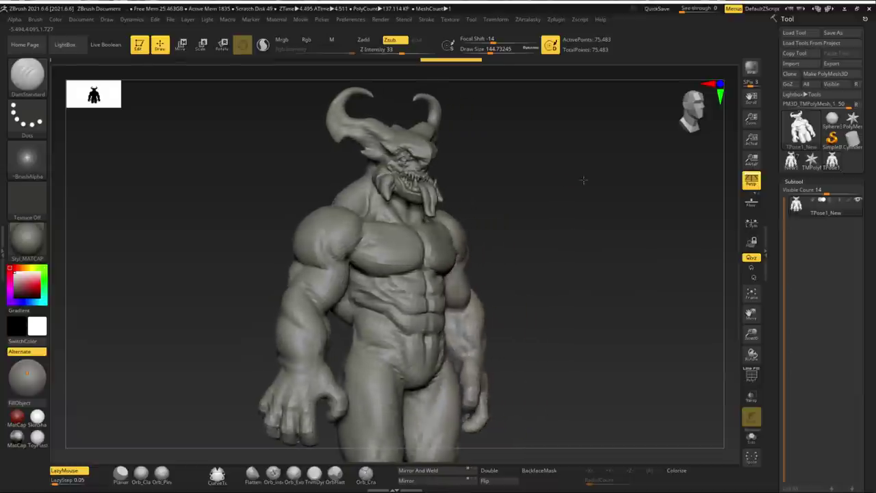
pyautogui.hotkey('shift', 'f')
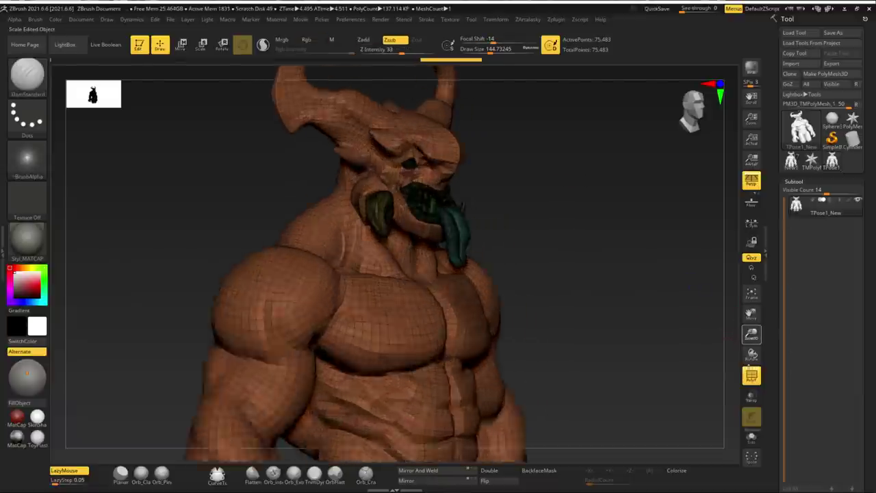
pyautogui.moveTo(751, 333); pyautogui.dragTo(751, 287)
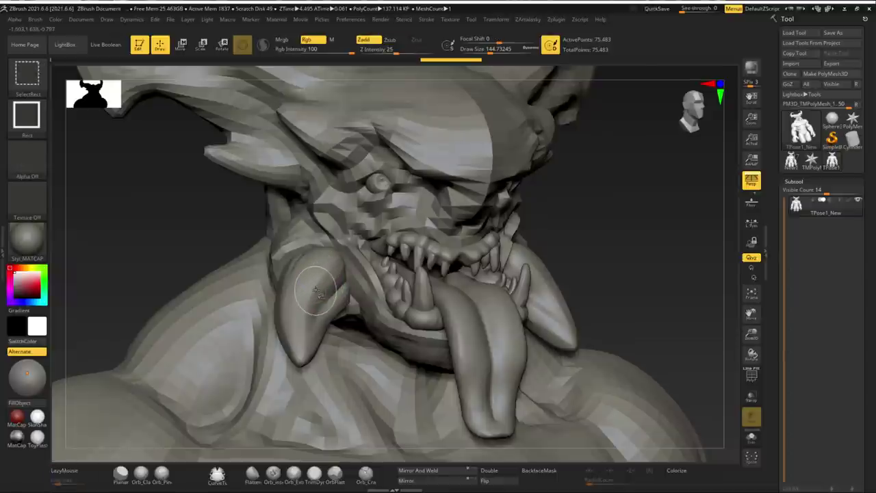
# Isolate the tusks, then unhide the head mesh and frame it facing front
pyautogui.keyDown('ctrl'); pyautogui.keyDown('shift'); pyautogui.click(326, 275); pyautogui.keyUp('shift'); pyautogui.keyUp('ctrl')
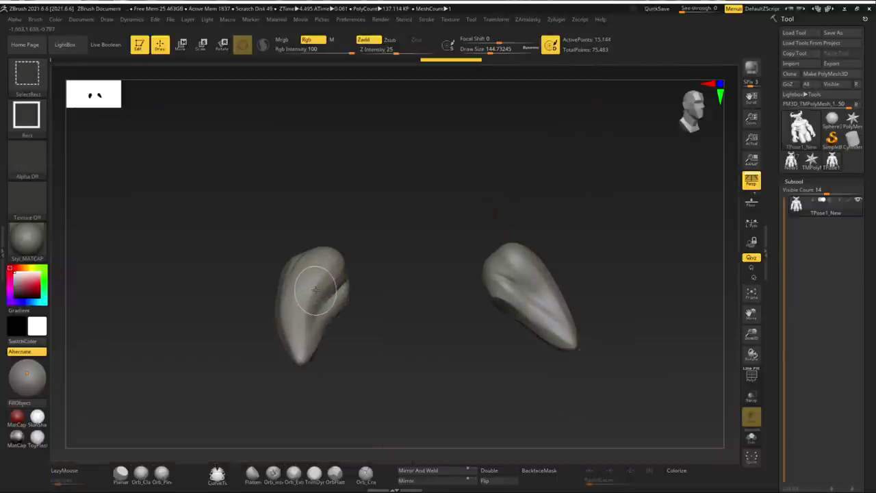
pyautogui.hotkey('ctrl', 'shift')
pyautogui.hotkey('ctrl', 'shift')
pyautogui.keyDown('ctrl'); pyautogui.keyDown('shift'); pyautogui.click(600, 208); pyautogui.keyUp('shift'); pyautogui.keyUp('ctrl')
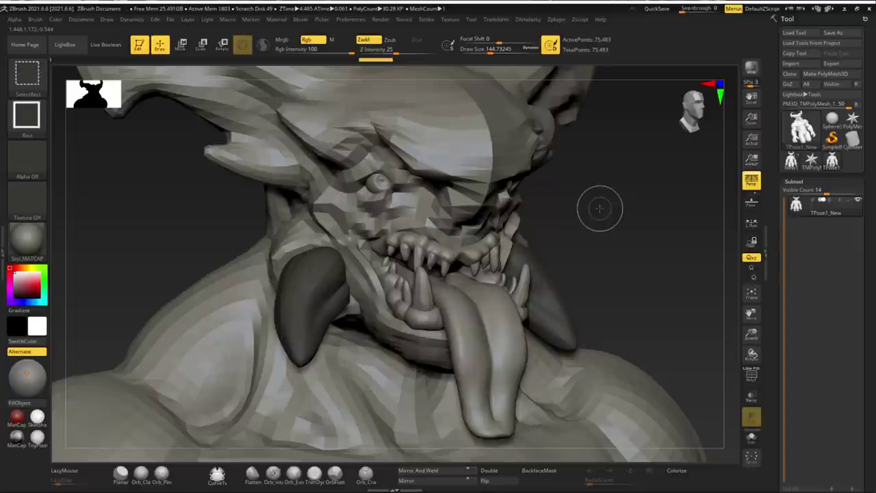
pyautogui.moveTo(592, 209); pyautogui.dragTo(592, 207)
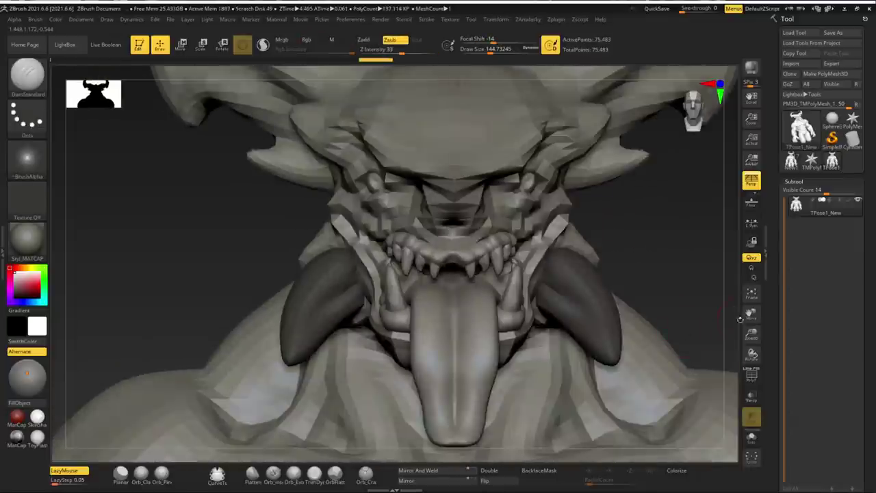
pyautogui.press('f')
pyautogui.press('w')
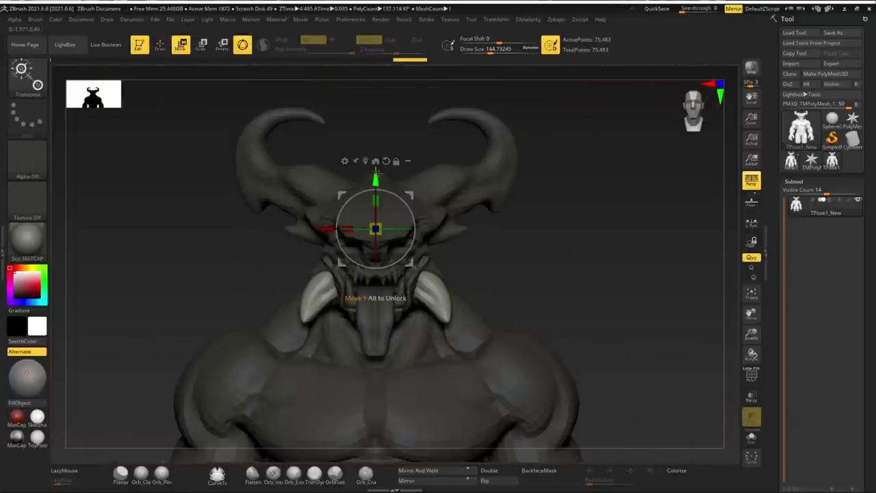
pyautogui.press('q')
# Clear the mask from the mesh and bring the demon back to a front view
pyautogui.keyDown('ctrl'); pyautogui.moveTo(541, 277); pyautogui.dragTo(555, 284); pyautogui.keyUp('ctrl')
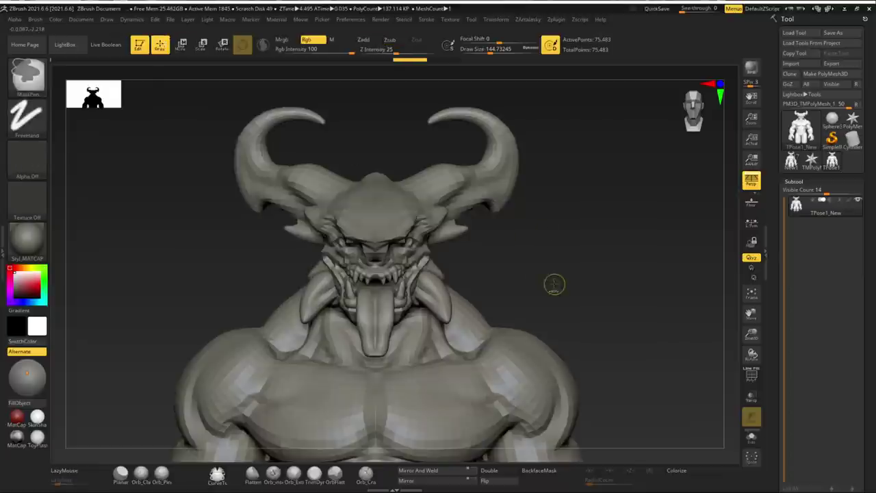
pyautogui.scroll(-1, 821, 273)
pyautogui.scroll(-4, 821, 274)
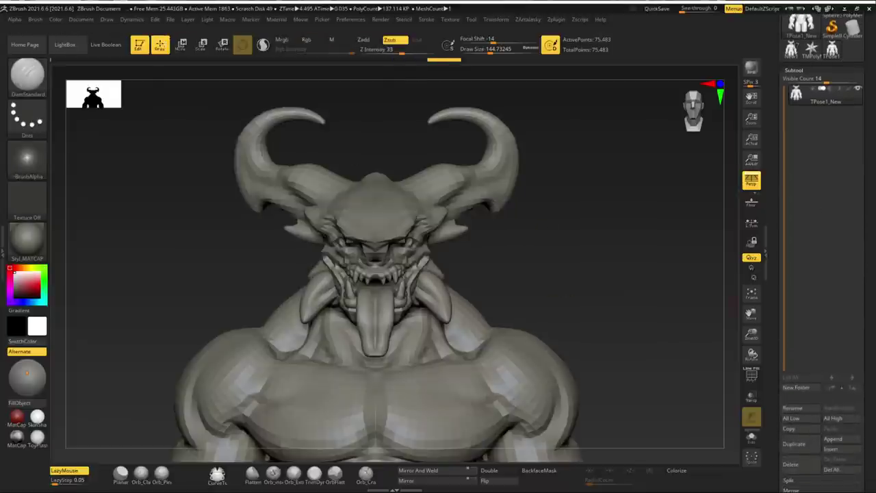
pyautogui.scroll(-3, 821, 274)
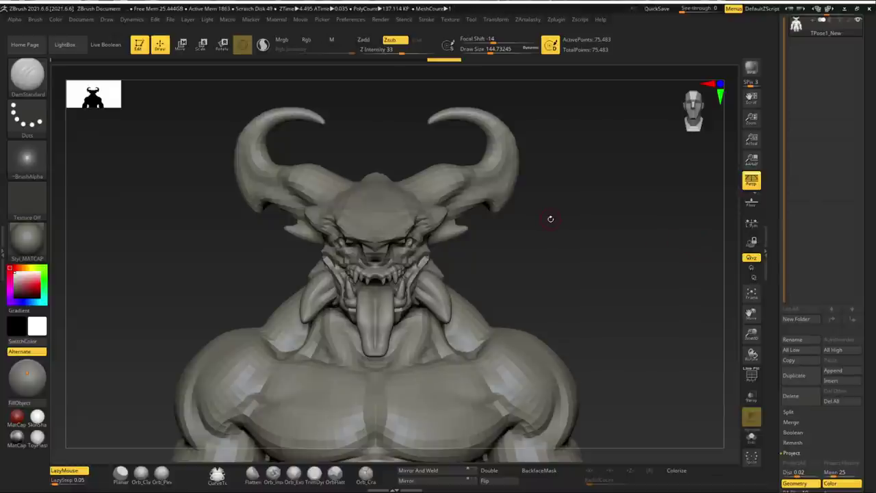
pyautogui.moveTo(550, 219); pyautogui.dragTo(527, 225)
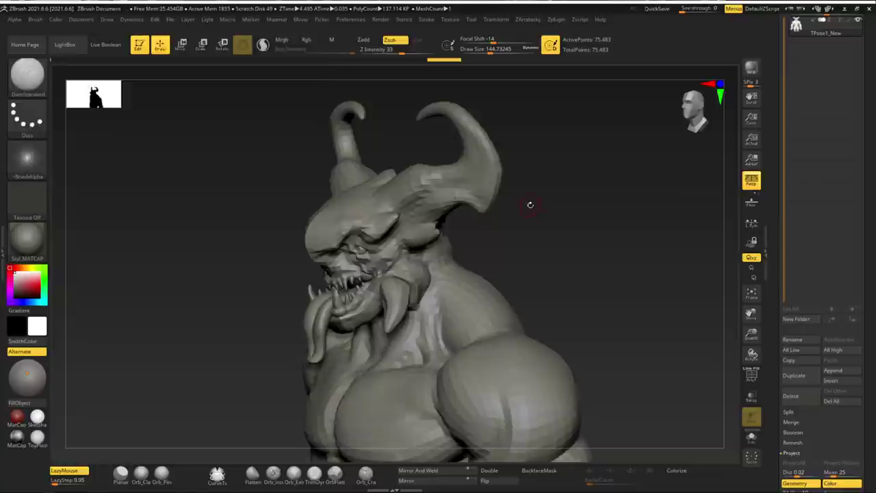
pyautogui.press('ctrl')
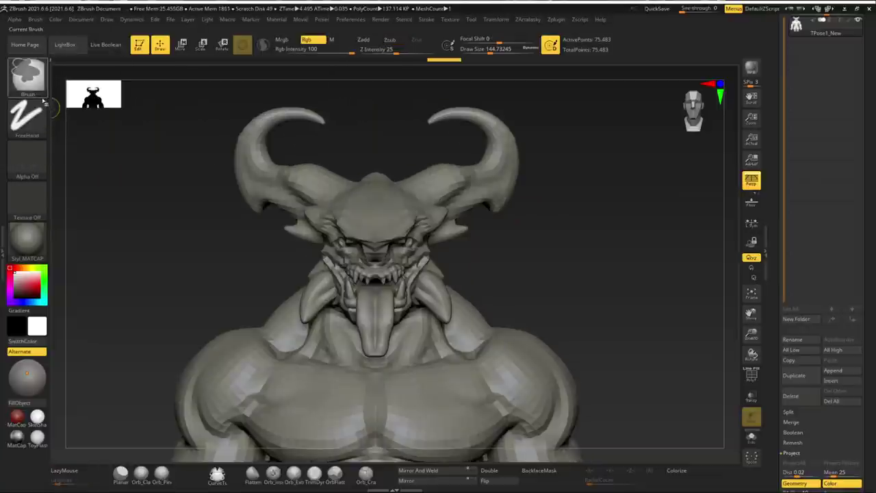
# Turn on X symmetry and lasso-mask the head and horns
pyautogui.click(39, 85)
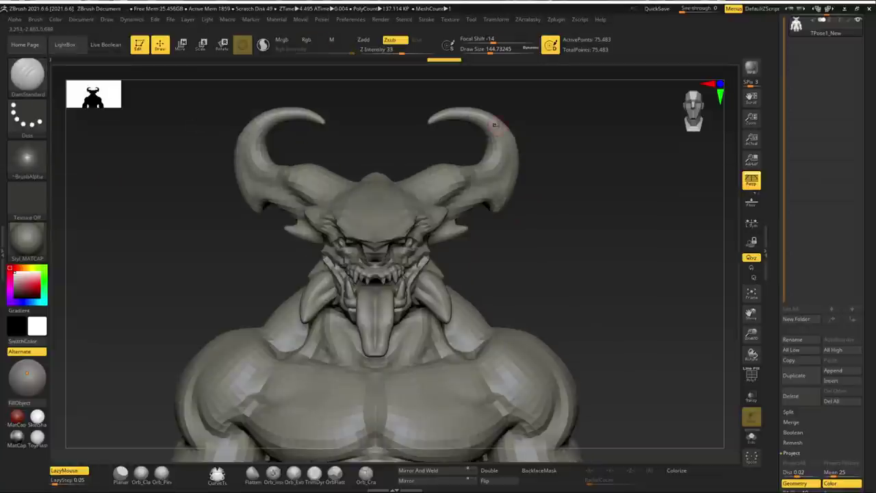
pyautogui.press('x')
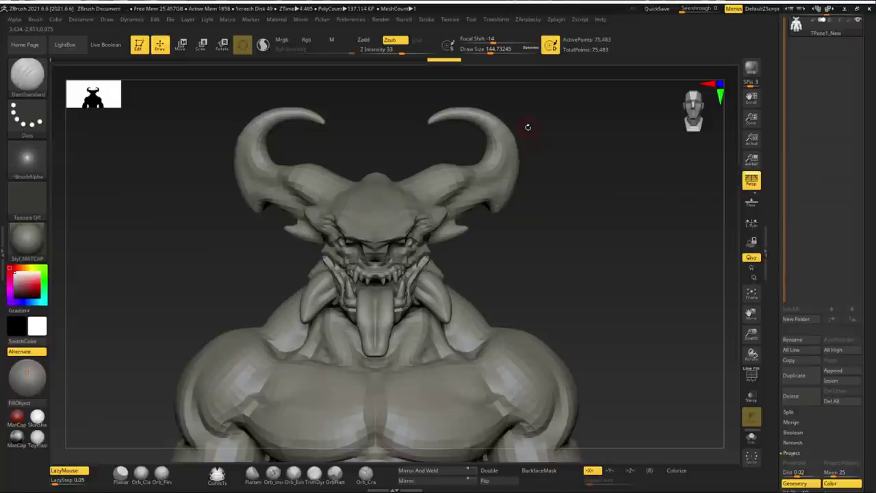
pyautogui.press('ctrl')
pyautogui.keyDown('ctrl'); pyautogui.moveTo(388, 135); pyautogui.dragTo(477, 323); pyautogui.keyUp('ctrl')
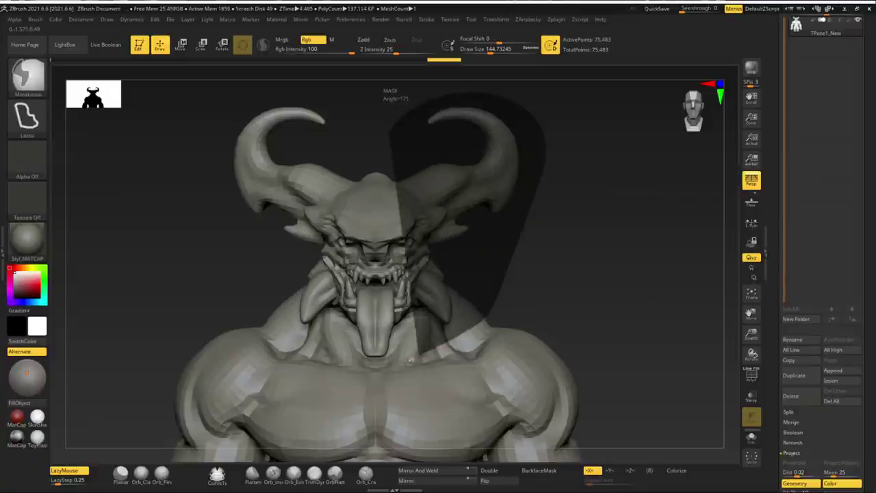
pyautogui.keyDown('ctrl'); pyautogui.moveTo(477, 323); pyautogui.dragTo(356, 368); pyautogui.keyUp('ctrl')
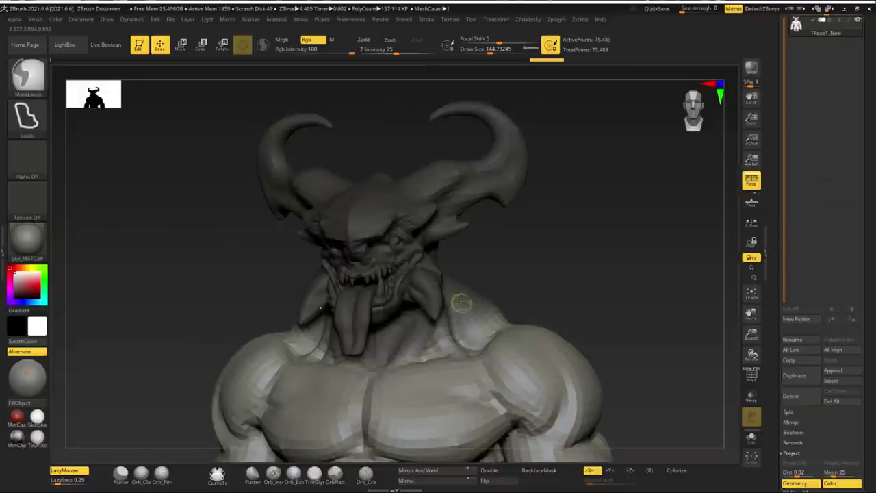
pyautogui.moveTo(538, 272)
pyautogui.mouseDown()
pyautogui.moveTo(546, 270)
pyautogui.moveTo(527, 266)
pyautogui.moveTo(584, 293)
pyautogui.moveTo(637, 281)
pyautogui.moveTo(488, 228)
pyautogui.moveTo(419, 261)
pyautogui.moveTo(445, 238)
pyautogui.mouseUp()
pyautogui.press('w')
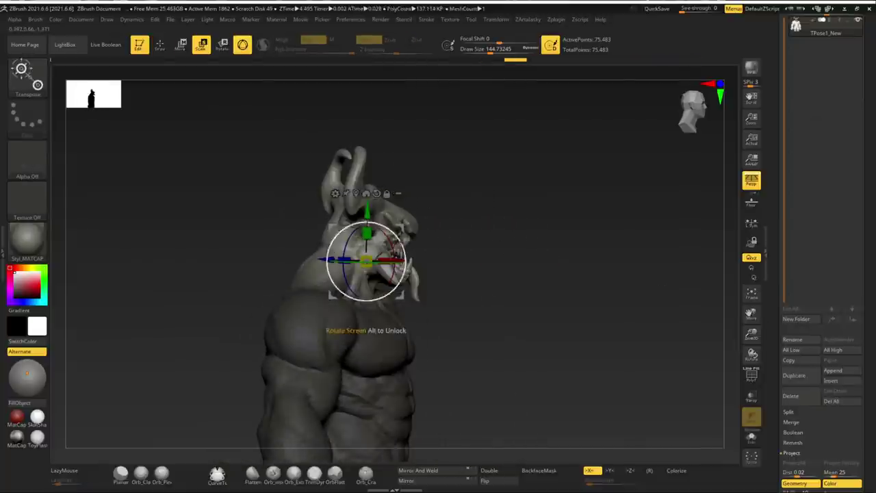
pyautogui.press('q')
# Bring the torso and legs into view and lasso-mask a wedge around the right arm
pyautogui.press('b')
pyautogui.press('d')
pyautogui.press('s')
pyautogui.moveTo(445, 246)
pyautogui.mouseDown()
pyautogui.moveTo(479, 251)
pyautogui.moveTo(299, 271)
pyautogui.mouseUp()
pyautogui.press('shift')
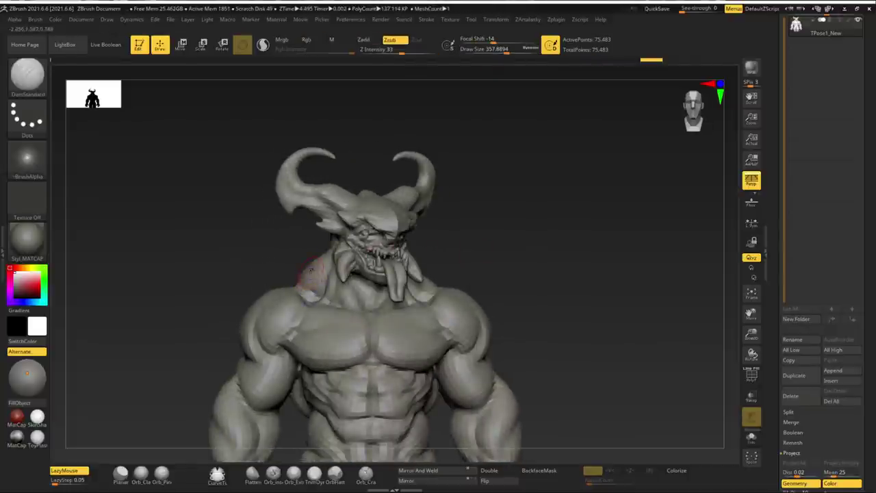
pyautogui.moveTo(303, 235)
pyautogui.keyDown('alt'); pyautogui.mouseDown()
pyautogui.moveTo(545, 253)
pyautogui.moveTo(541, 225)
pyautogui.mouseUp(); pyautogui.keyUp('alt')
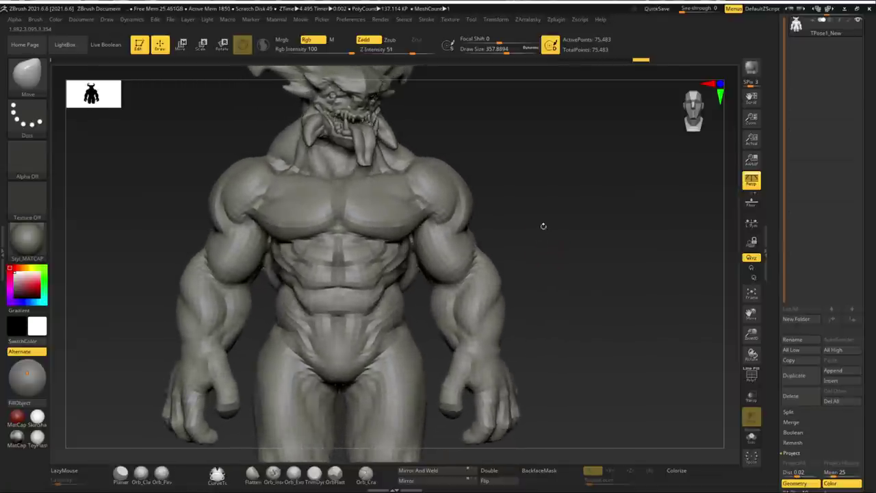
pyautogui.press('ctrl')
pyautogui.keyDown('ctrl'); pyautogui.moveTo(406, 173); pyautogui.dragTo(527, 460); pyautogui.keyUp('ctrl')
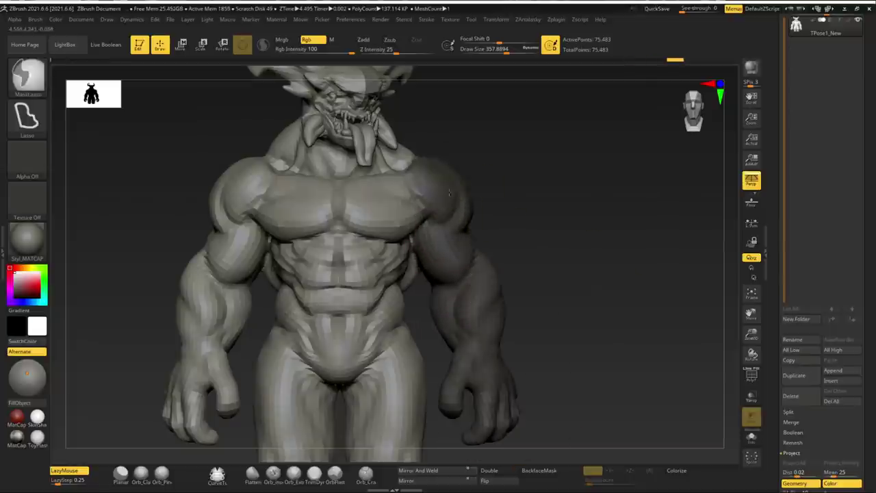
# Invert the mask and try raising the right arm about 26 degrees, then undo it
pyautogui.keyDown('ctrl'); pyautogui.click(488, 159); pyautogui.keyUp('ctrl')
pyautogui.press('w')
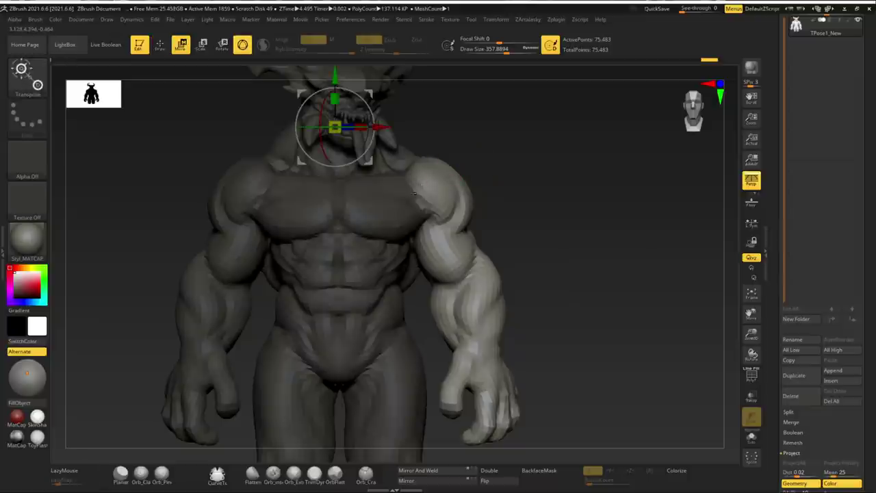
pyautogui.press('q')
pyautogui.press('w')
pyautogui.click(414, 193)
pyautogui.moveTo(457, 181)
pyautogui.mouseDown()
pyautogui.moveTo(450, 165)
pyautogui.moveTo(314, 157)
pyautogui.moveTo(526, 165)
pyautogui.moveTo(524, 250)
pyautogui.moveTo(534, 213)
pyautogui.moveTo(544, 224)
pyautogui.moveTo(535, 196)
pyautogui.moveTo(538, 225)
pyautogui.moveTo(426, 249)
pyautogui.moveTo(537, 297)
pyautogui.moveTo(470, 417)
pyautogui.moveTo(397, 294)
pyautogui.moveTo(457, 287)
pyautogui.moveTo(432, 272)
pyautogui.moveTo(491, 231)
pyautogui.moveTo(457, 342)
pyautogui.moveTo(520, 321)
pyautogui.moveTo(503, 290)
pyautogui.moveTo(486, 295)
pyautogui.moveTo(472, 274)
pyautogui.moveTo(469, 291)
pyautogui.moveTo(436, 280)
pyautogui.mouseUp()
pyautogui.press('q')
pyautogui.hotkey('ctrl', 'z')
# Invert the mask again and mask the forearm so the hand is free
pyautogui.press('ctrl')
pyautogui.press('w')
pyautogui.hotkey('ctrl', 'i')
pyautogui.press('w')
pyautogui.press('q')
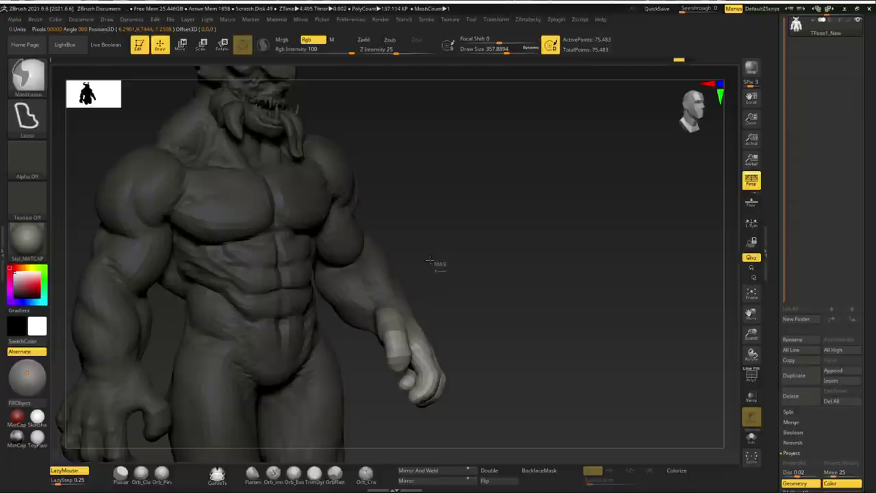
pyautogui.keyDown('ctrl'); pyautogui.moveTo(345, 333); pyautogui.dragTo(438, 296); pyautogui.keyUp('ctrl')
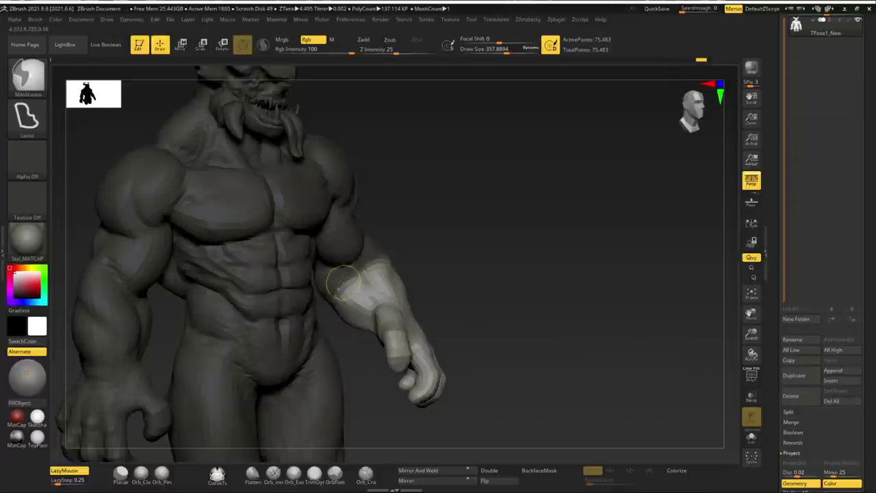
# Place the transpose gizmo on the wrist and move the hand inward toward the hip
pyautogui.press('w')
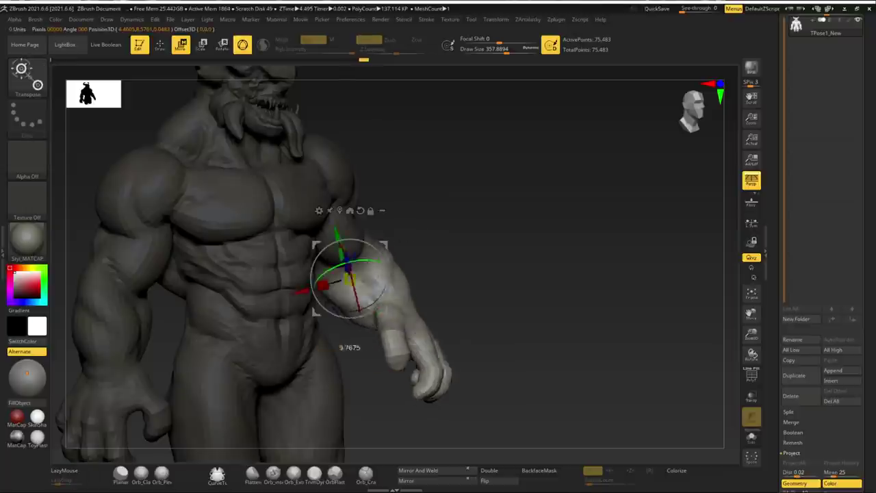
pyautogui.press('e')
pyautogui.click(401, 303)
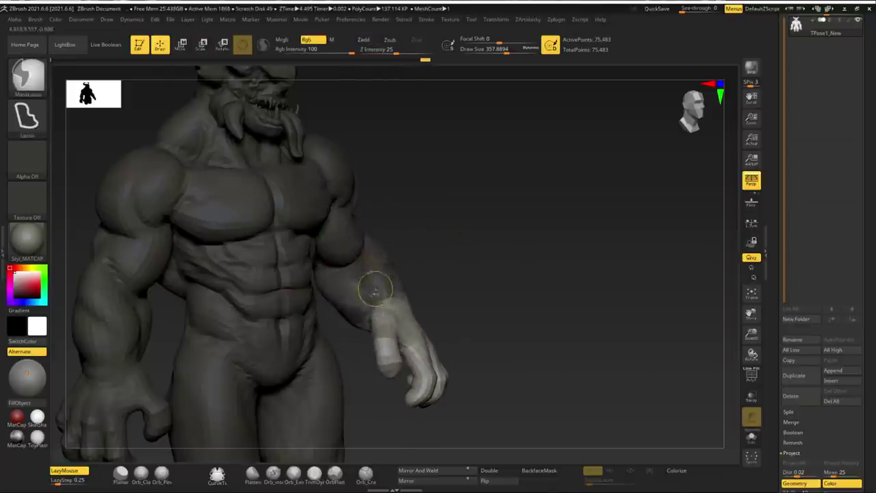
pyautogui.moveTo(452, 287)
pyautogui.mouseDown()
pyautogui.moveTo(507, 244)
pyautogui.moveTo(538, 291)
pyautogui.mouseUp()
pyautogui.press('w')
pyautogui.moveTo(418, 393); pyautogui.dragTo(520, 287)
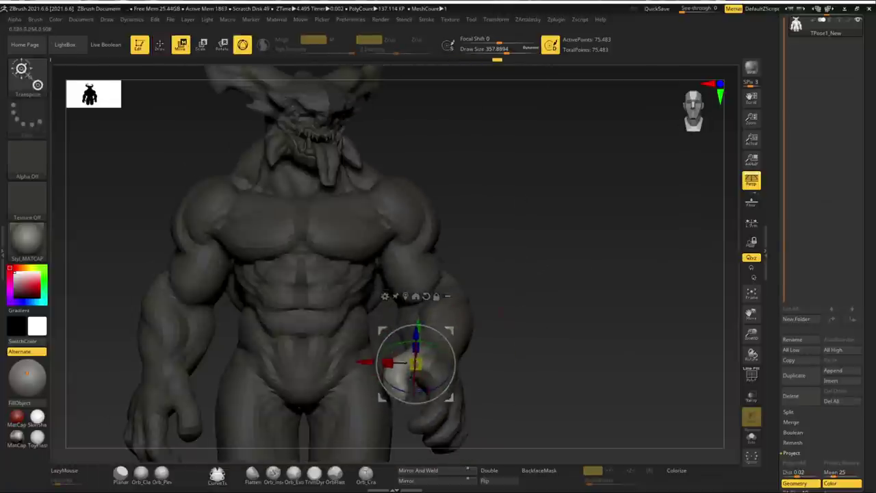
pyautogui.press('q')
# Clear the mask from the model and switch to the Move brush
pyautogui.keyDown('ctrl'); pyautogui.click(593, 244); pyautogui.keyUp('ctrl')
pyautogui.press('b')
pyautogui.press('m')
pyautogui.press('v')
pyautogui.moveTo(593, 244); pyautogui.dragTo(520, 245)
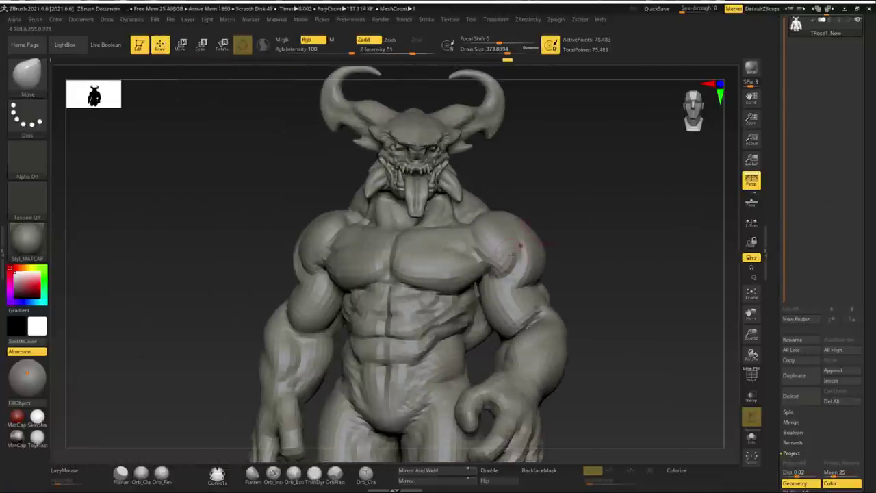
# Apply Transpose Master's TPose > SubT so the reposed arm transfers to the full-resolution demon
pyautogui.click(578, 20)
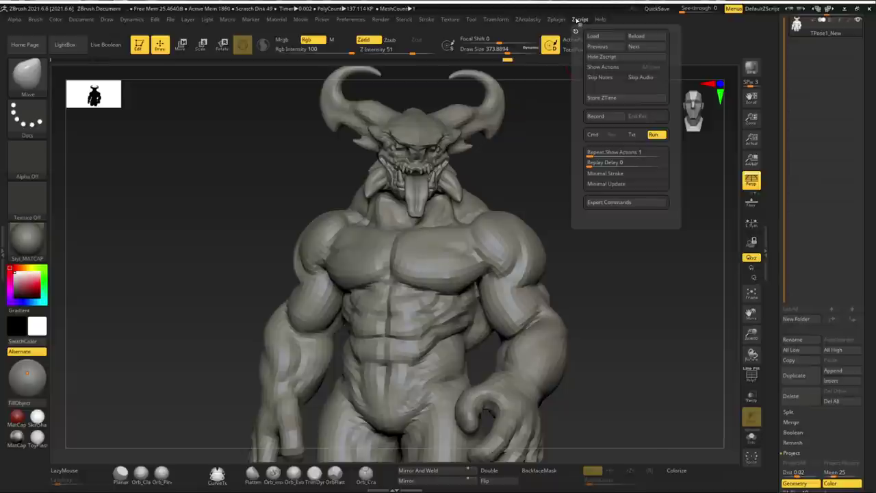
pyautogui.click(556, 20)
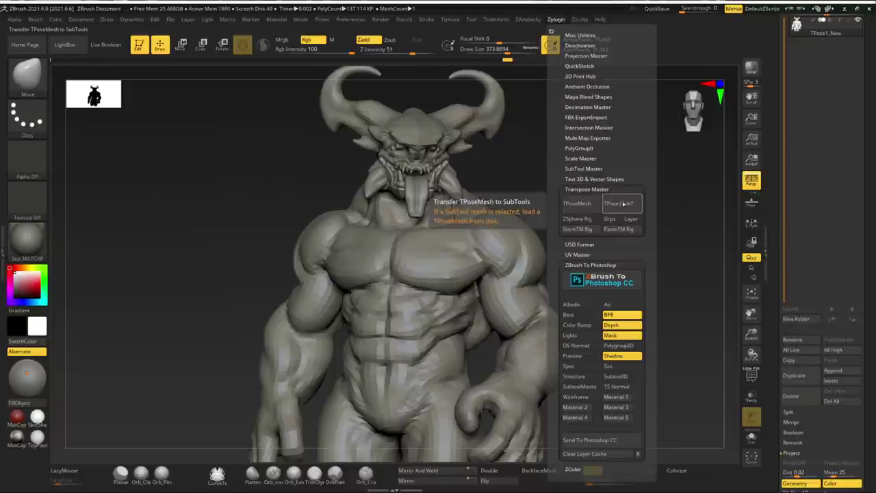
pyautogui.click(622, 203)
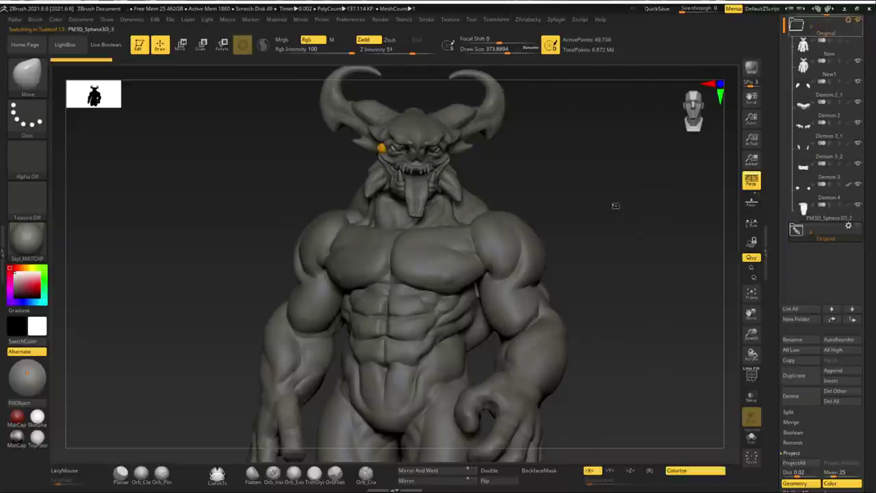
pyautogui.moveTo(602, 172)
pyautogui.mouseDown()
pyautogui.moveTo(682, 179)
pyautogui.moveTo(615, 180)
pyautogui.mouseUp()
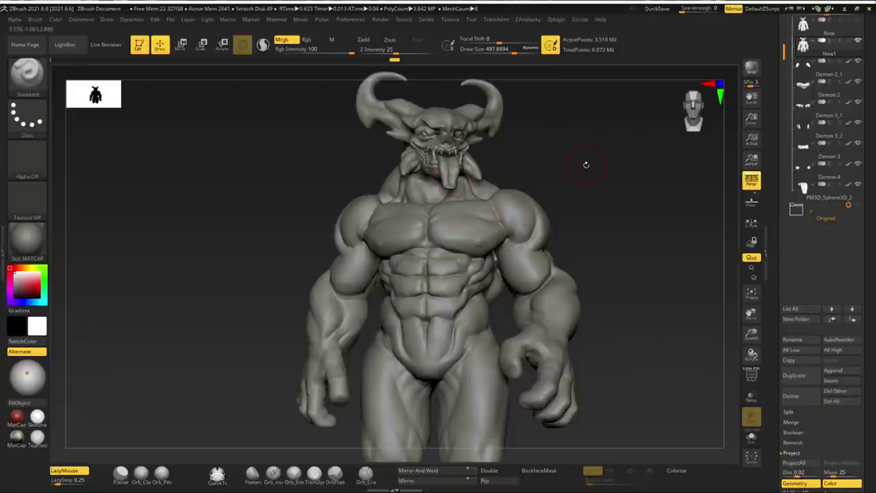
# Adjust the document view so the demon fills more of the canvas
pyautogui.click(79, 19)
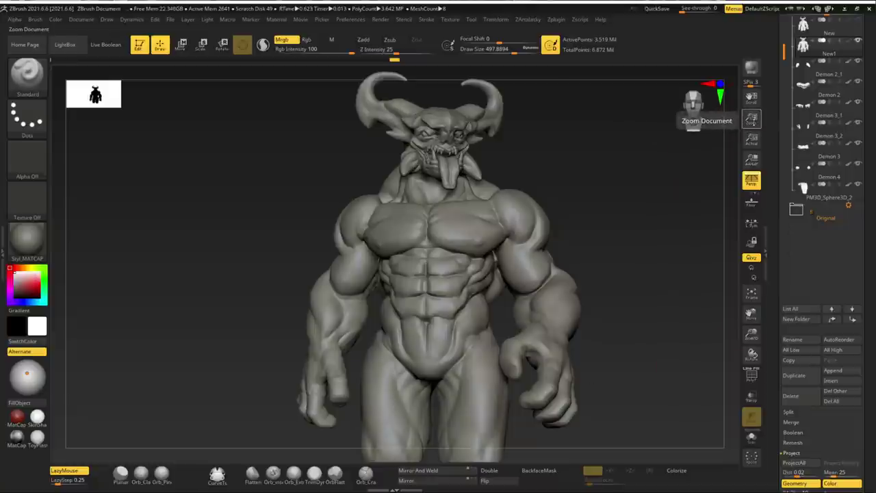
pyautogui.moveTo(751, 117); pyautogui.dragTo(751, 80)
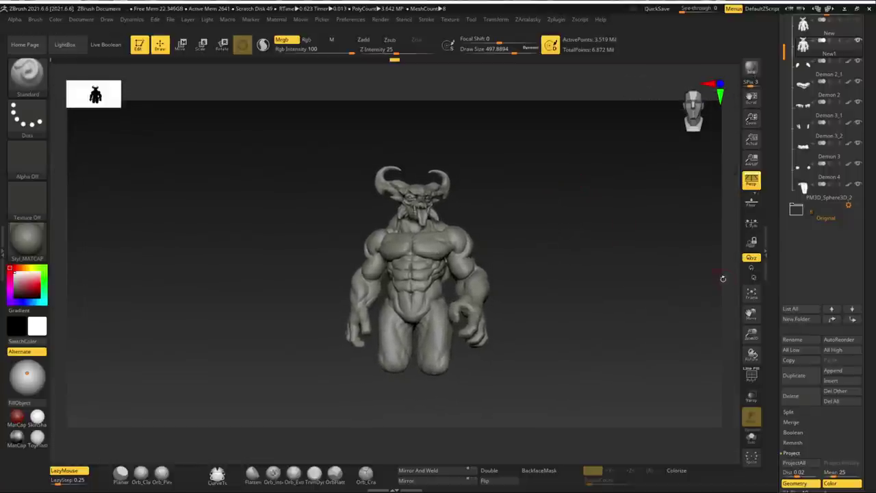
pyautogui.moveTo(751, 334); pyautogui.dragTo(758, 343)
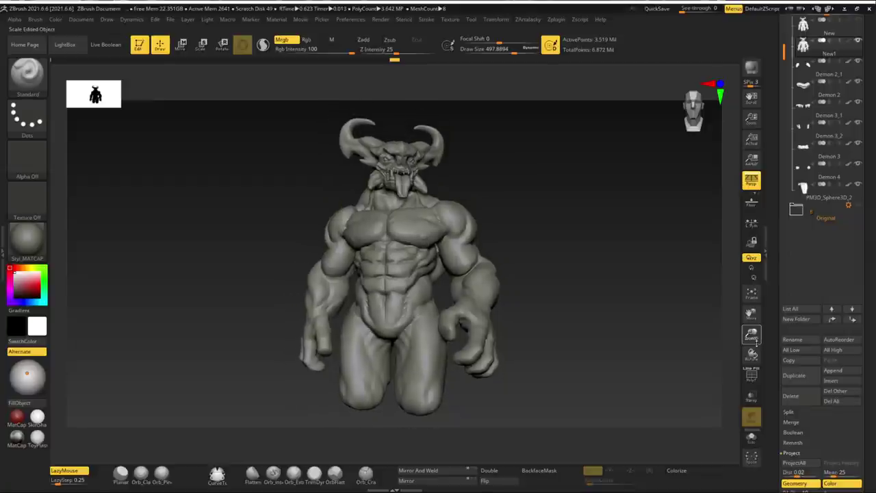
# Try the 24 mm focal length, settle on 28 mm, and bring up the ZBrush To Photoshop plugin
pyautogui.click(107, 19)
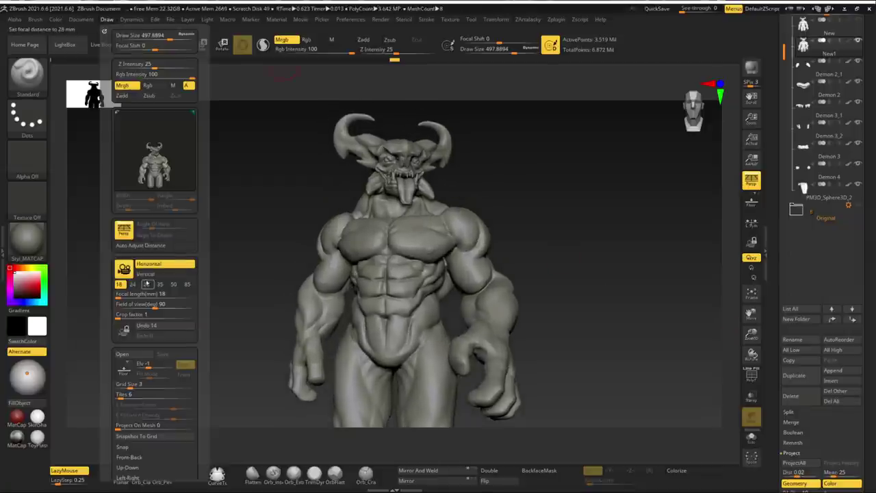
pyautogui.click(133, 284)
pyautogui.click(145, 283)
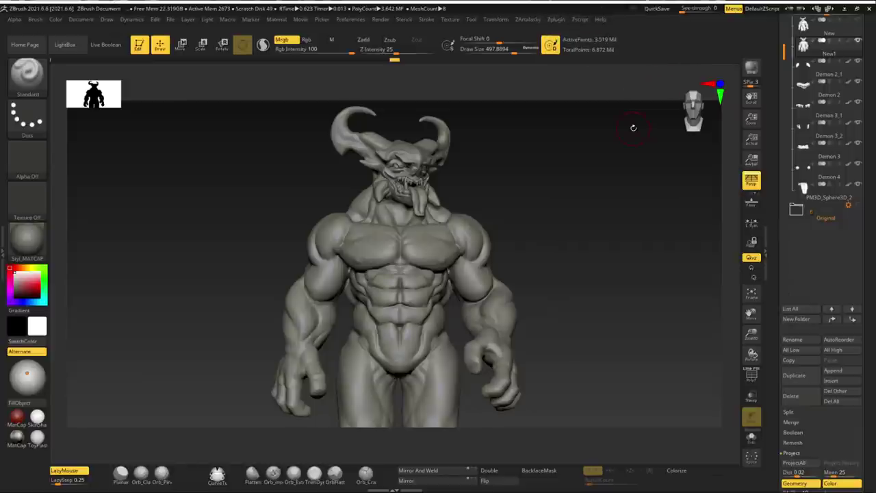
pyautogui.click(583, 21)
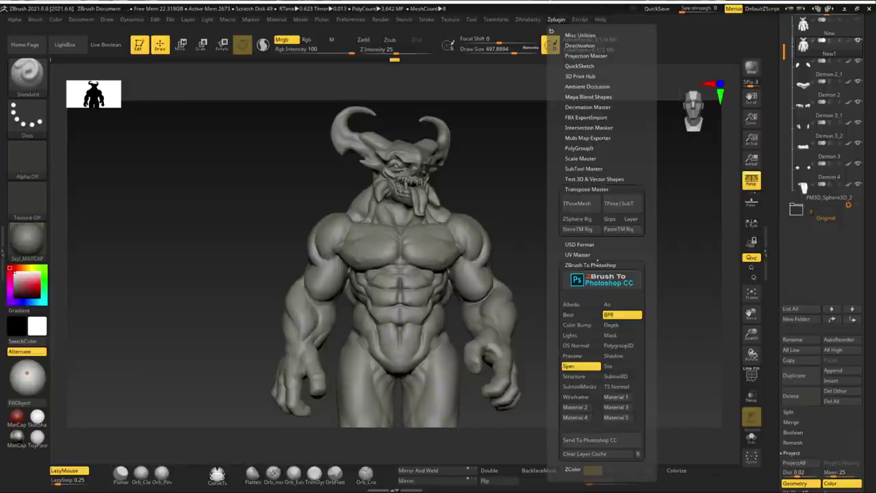
# Enable the Depth, Polygroup ID, AO and Lights passes and send the render to Photoshop CC
pyautogui.click(617, 325)
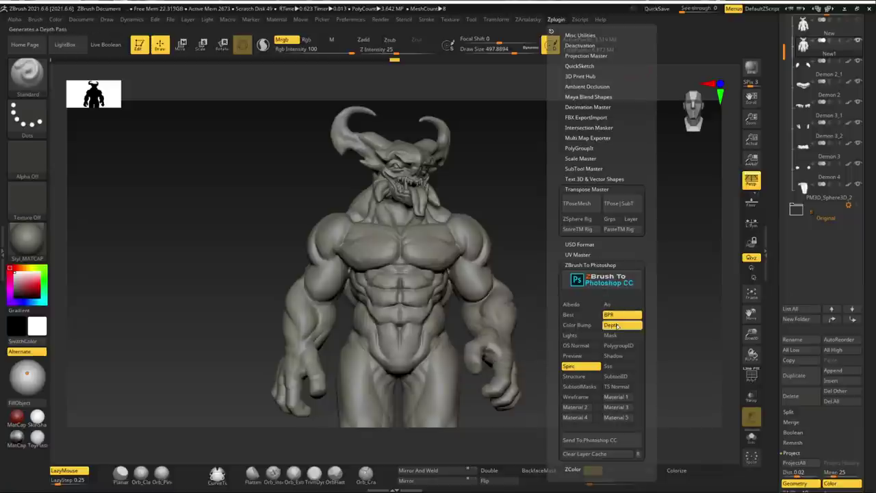
pyautogui.click(628, 346)
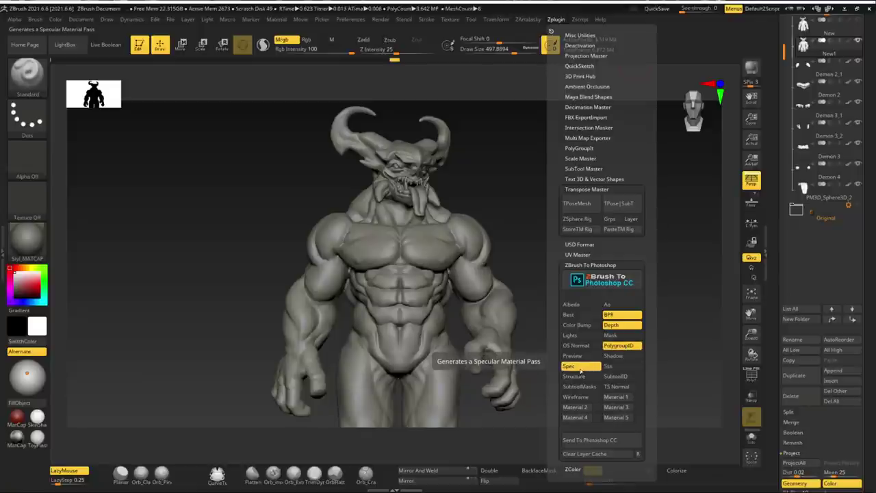
pyautogui.click(617, 306)
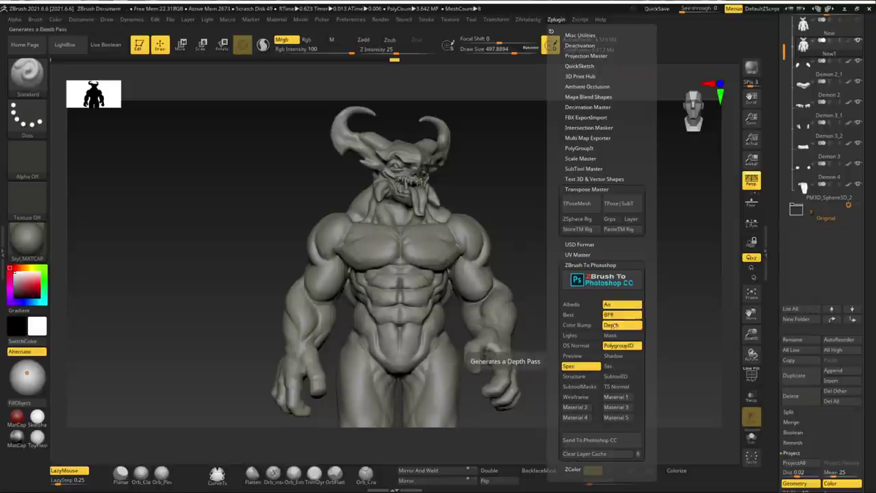
pyautogui.click(580, 336)
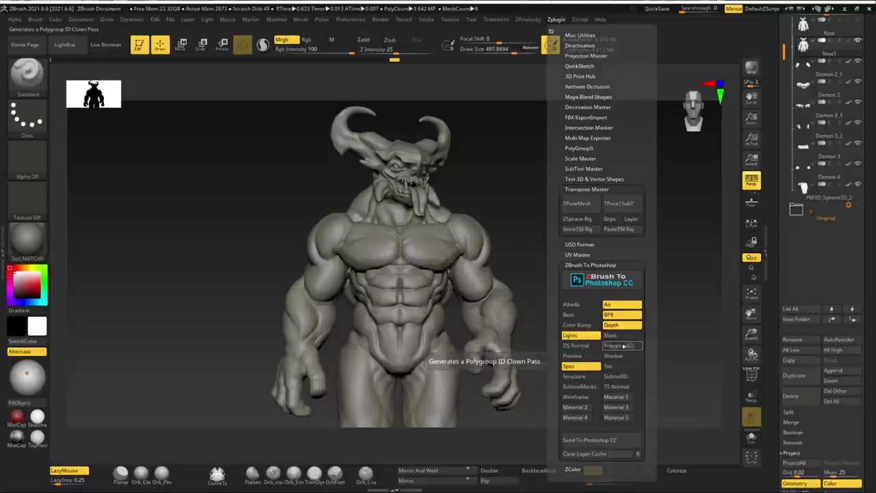
pyautogui.click(618, 440)
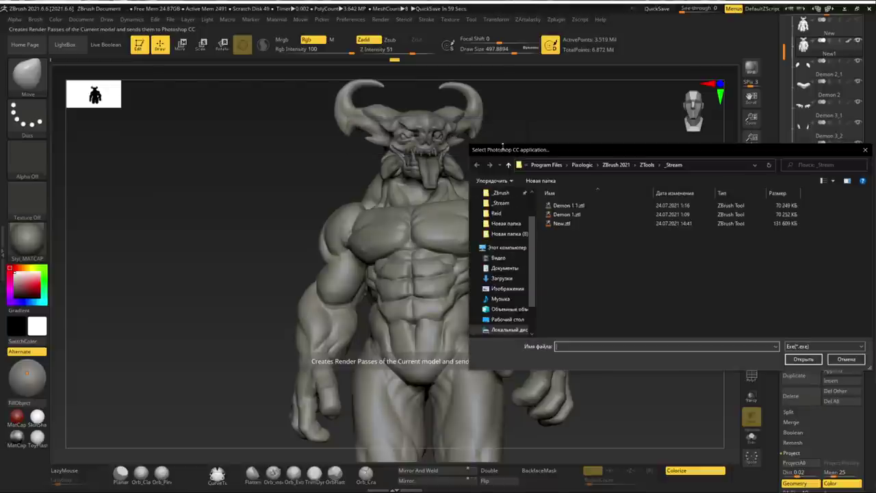
# Browse the C: drive, checking Program Files and Program Files (x86)\Adobe for Photoshop
pyautogui.moveTo(533, 286); pyautogui.dragTo(540, 257)
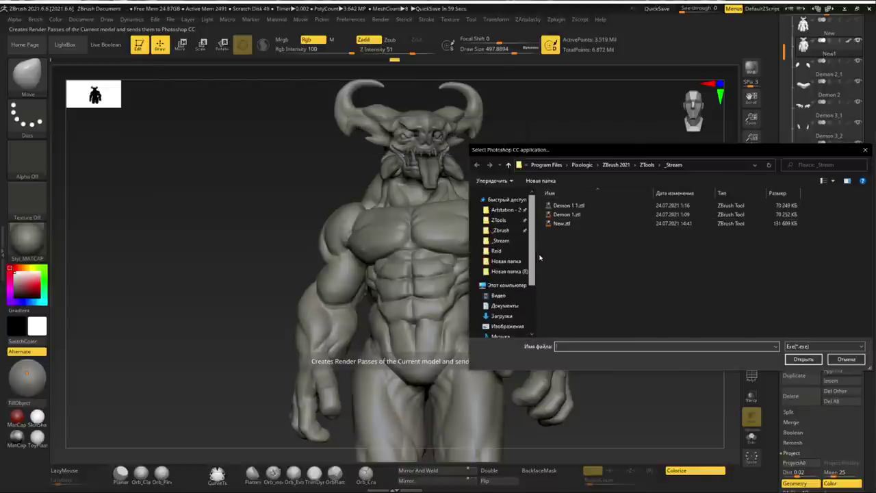
pyautogui.click(506, 285)
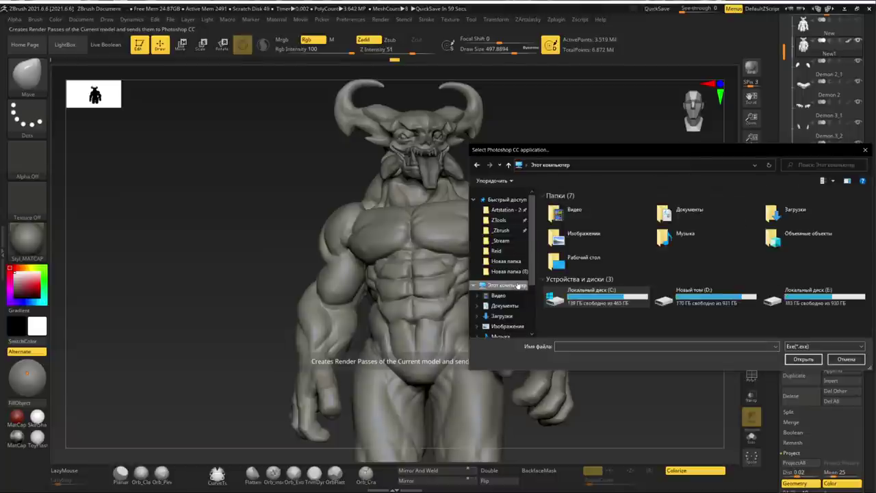
pyautogui.doubleClick(592, 294)
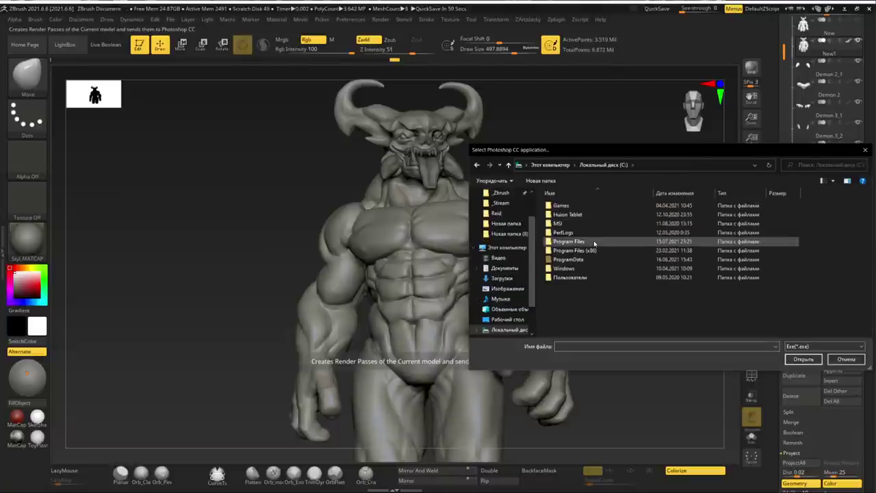
pyautogui.doubleClick(593, 243)
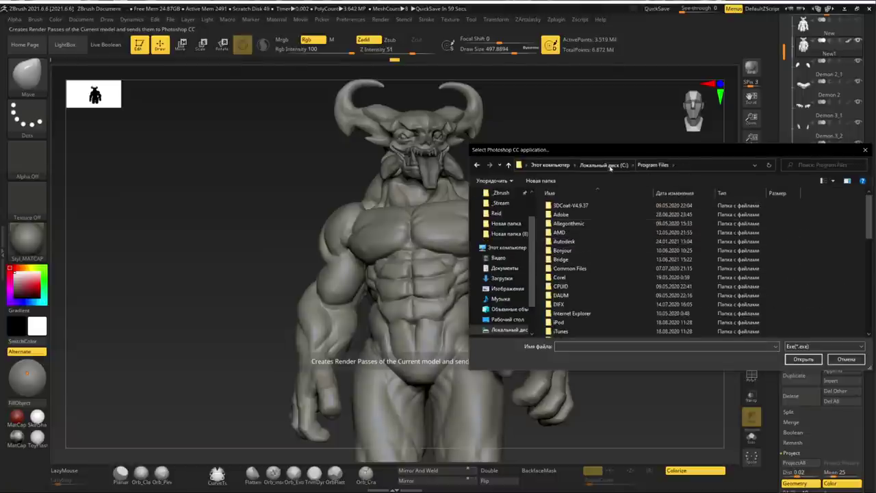
pyautogui.click(600, 165)
pyautogui.doubleClick(587, 250)
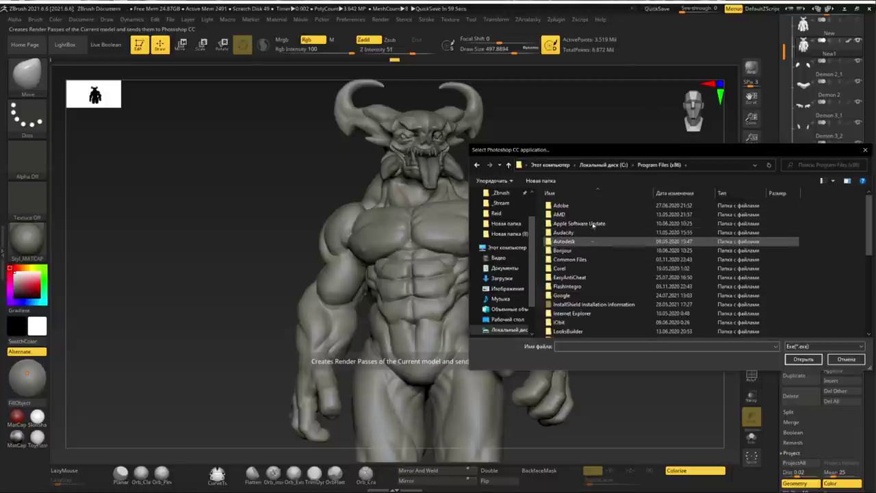
pyautogui.doubleClick(590, 205)
pyautogui.click(658, 165)
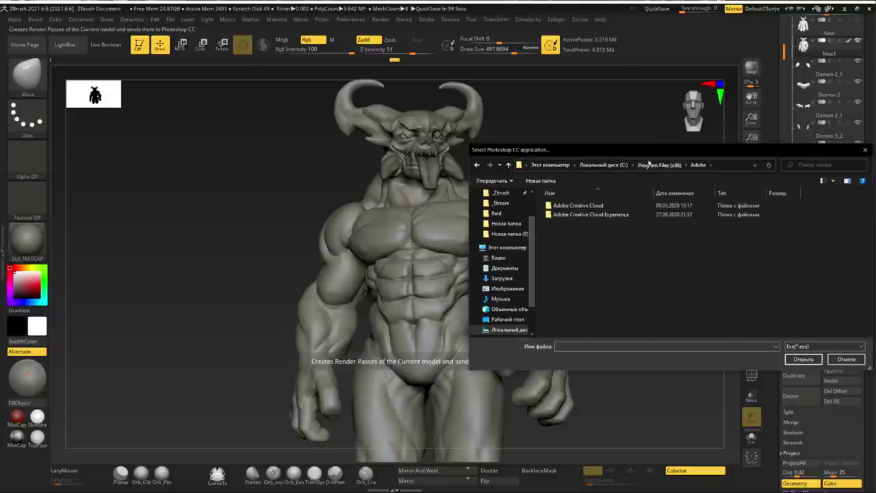
pyautogui.click(623, 165)
# Pick Photoshop.exe in C:\Program Files\Adobe\Adobe Photoshop 2020 as the export target
pyautogui.doubleClick(590, 242)
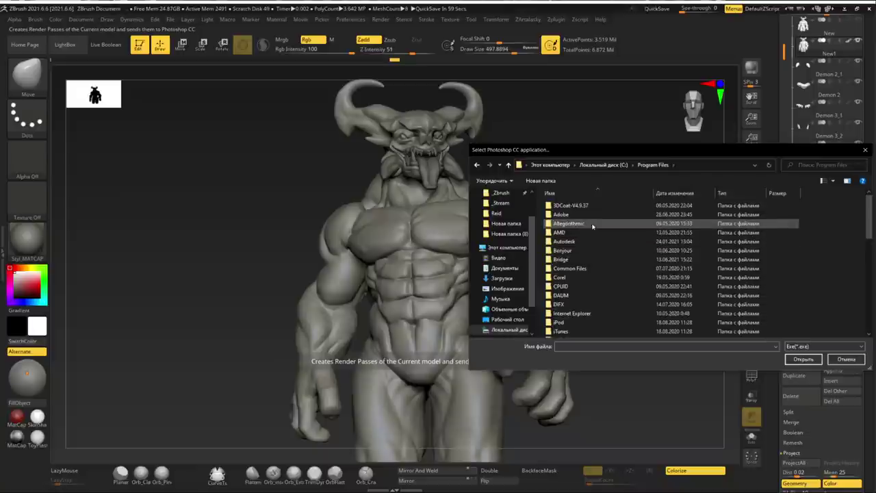
pyautogui.doubleClick(592, 215)
pyautogui.doubleClick(635, 217)
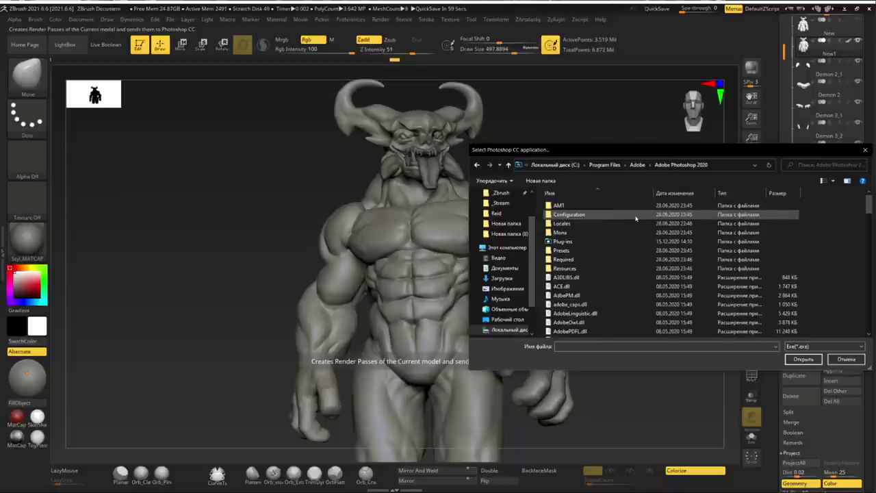
pyautogui.scroll(-5, 602, 287)
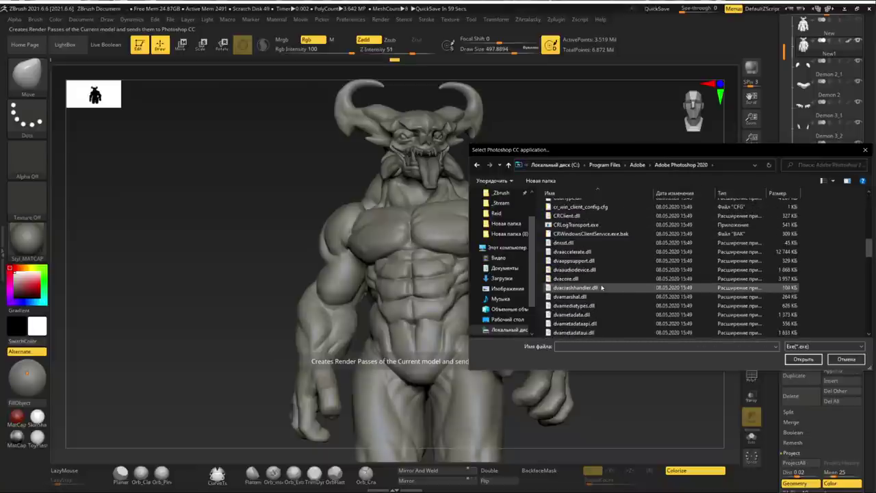
pyautogui.scroll(-5, 601, 287)
pyautogui.scroll(-5, 601, 287)
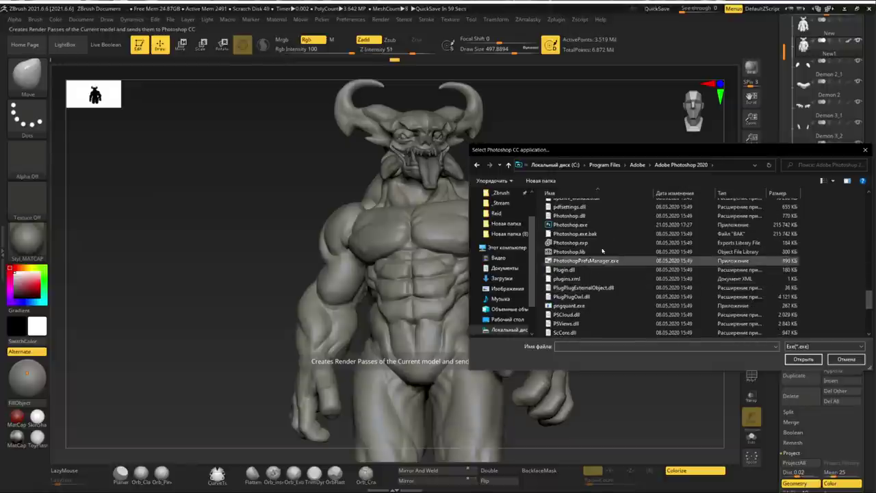
pyautogui.doubleClick(596, 225)
# Confirm the import script and preview each light pass, comparing the back lights
pyautogui.press('Return')
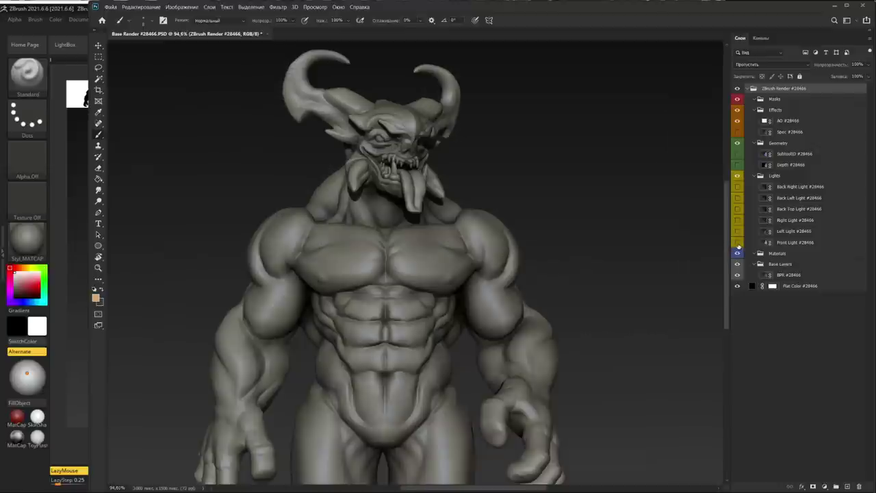
pyautogui.click(737, 243)
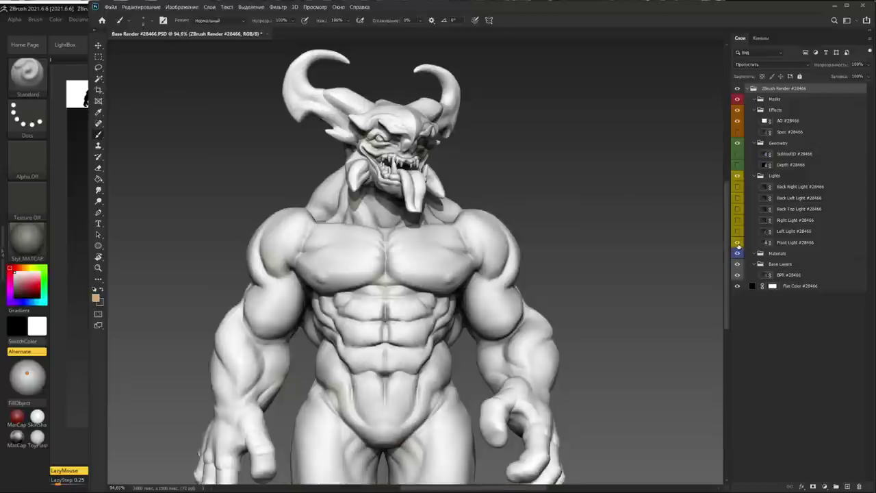
pyautogui.click(737, 242)
pyautogui.click(737, 231)
pyautogui.click(736, 232)
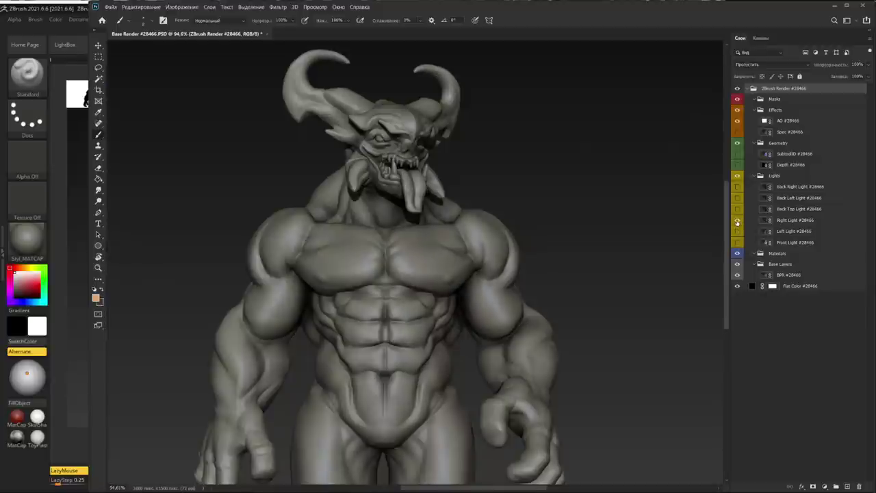
pyautogui.click(737, 220)
pyautogui.click(737, 220)
pyautogui.click(737, 209)
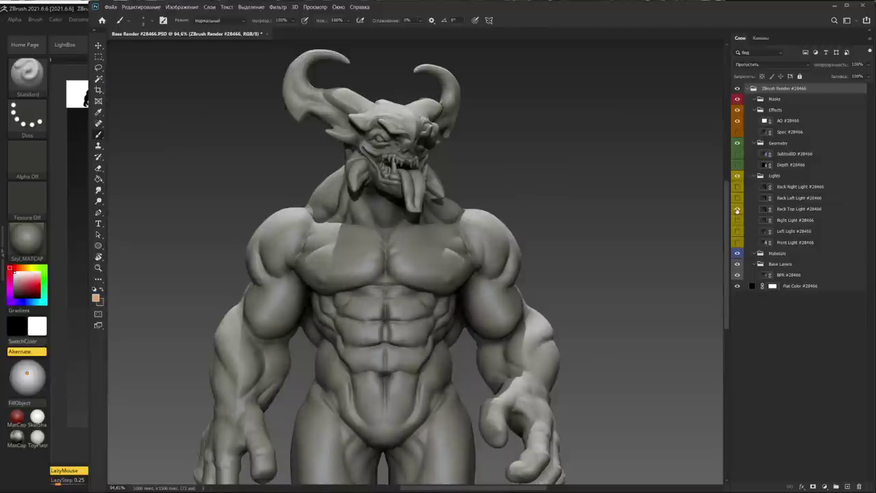
pyautogui.click(737, 209)
pyautogui.click(737, 198)
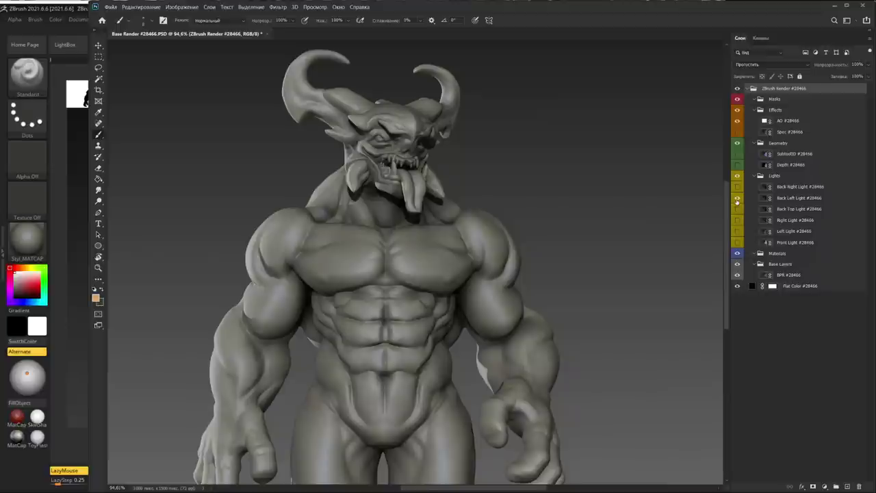
pyautogui.click(736, 198)
pyautogui.click(737, 187)
pyautogui.click(737, 187)
pyautogui.click(737, 209)
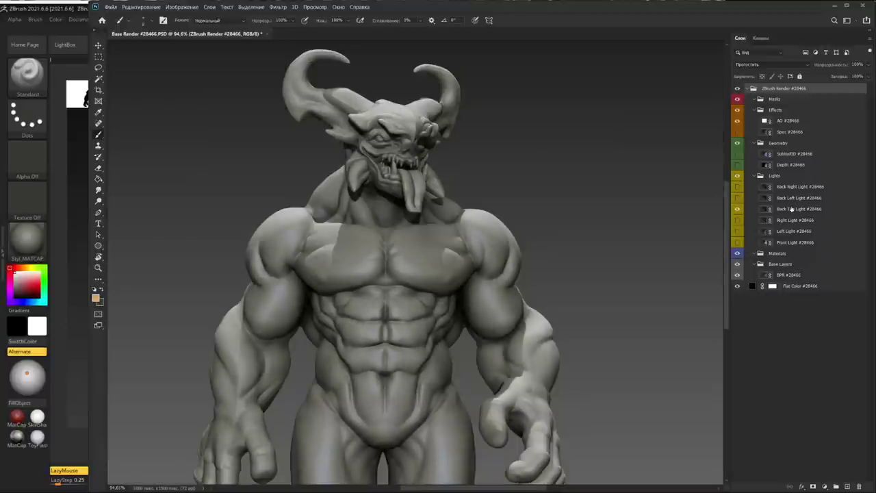
# Keep the Back Top Light layer visible, blending as Color Dodge at 82% opacity
pyautogui.click(799, 209)
pyautogui.click(773, 65)
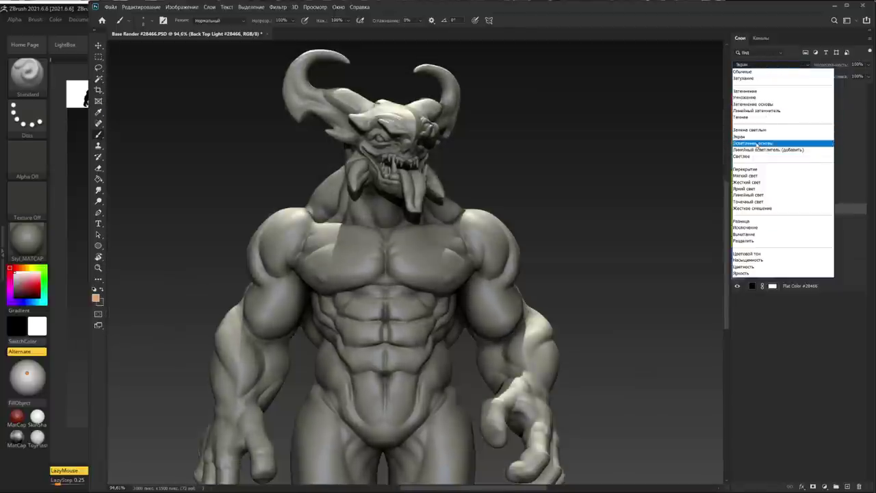
pyautogui.click(753, 143)
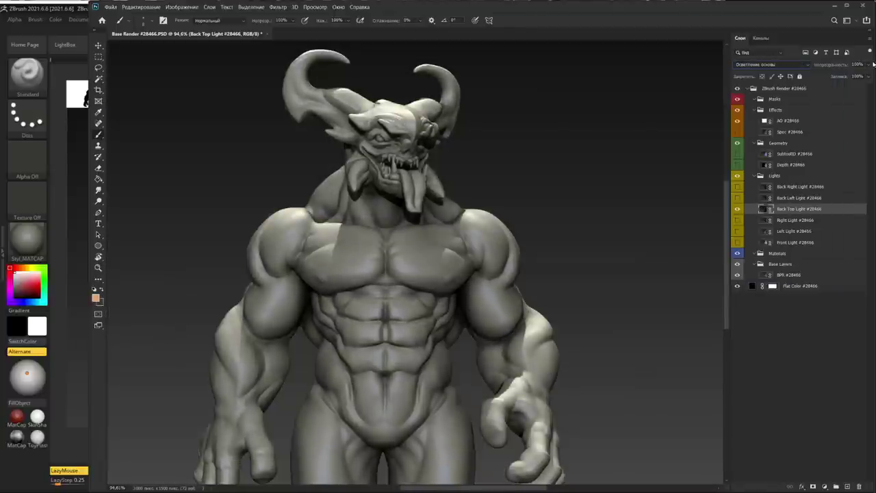
pyautogui.moveTo(872, 63); pyautogui.dragTo(862, 76)
# Show the Depth layer and set it to Soft Light at 72% opacity
pyautogui.click(737, 164)
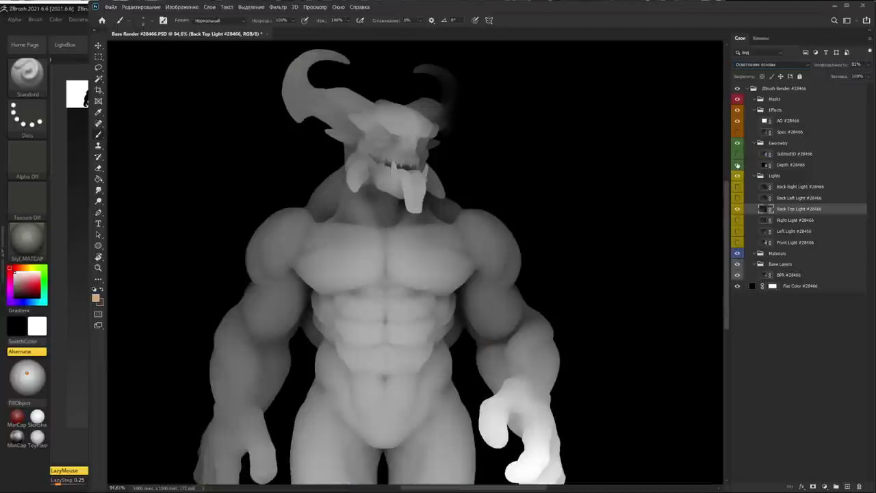
pyautogui.click(778, 166)
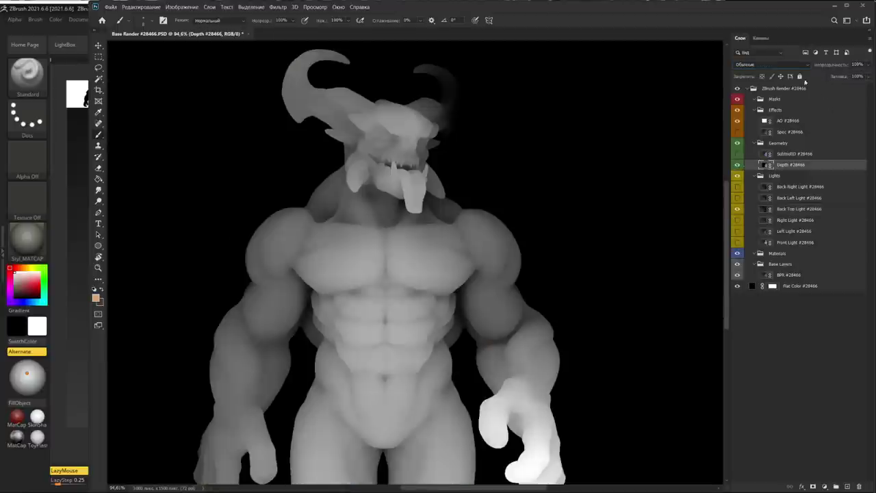
pyautogui.click(772, 64)
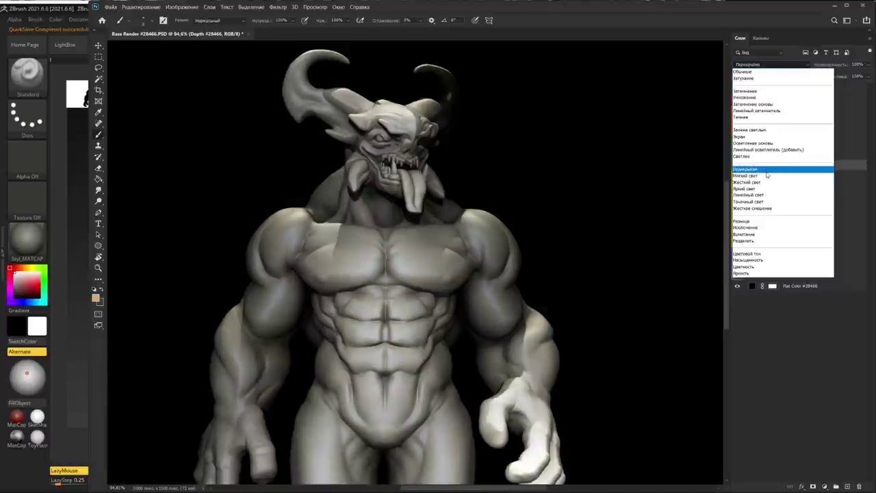
pyautogui.click(767, 176)
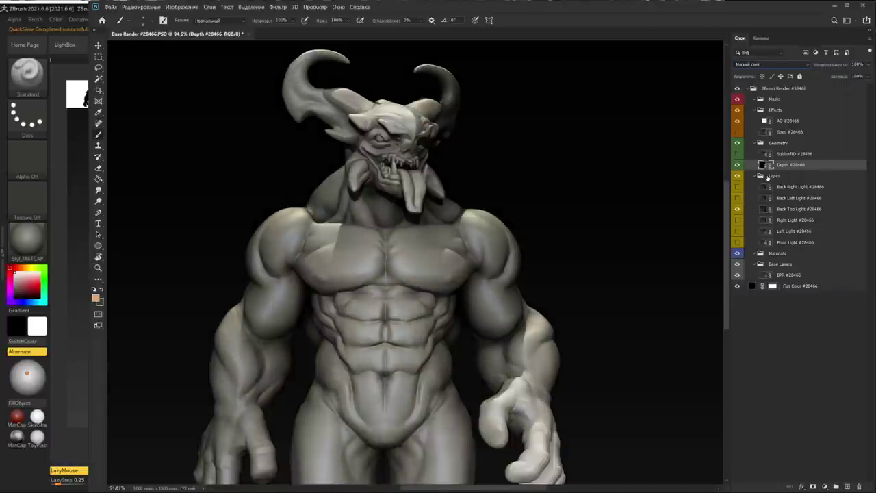
pyautogui.click(868, 66)
pyautogui.moveTo(867, 76); pyautogui.dragTo(856, 76)
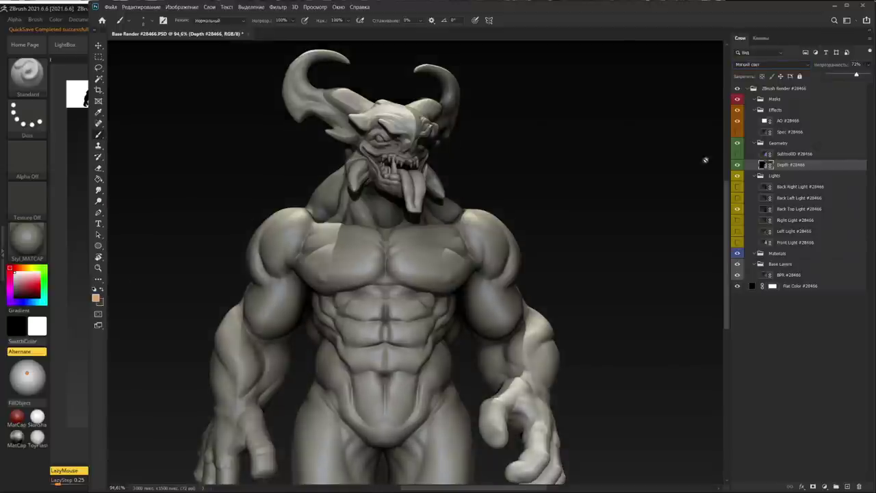
pyautogui.keyDown('alt'); pyautogui.scroll(-3, 478, 239); pyautogui.keyUp('alt')
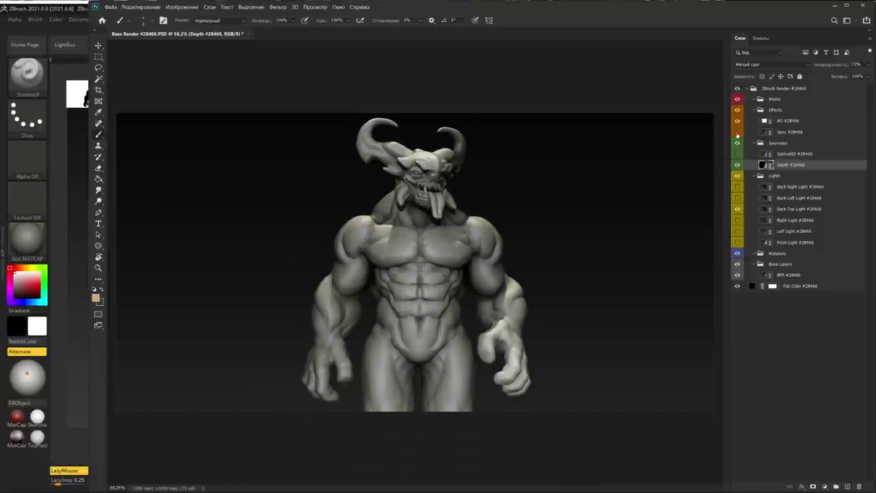
# Lower the Spec highlights layer's opacity to 27%
pyautogui.click(789, 132)
pyautogui.hotkey('ctrl', '1')
pyautogui.click(868, 66)
pyautogui.moveTo(864, 76)
pyautogui.mouseDown()
pyautogui.moveTo(874, 76)
pyautogui.moveTo(839, 76)
pyautogui.mouseUp()
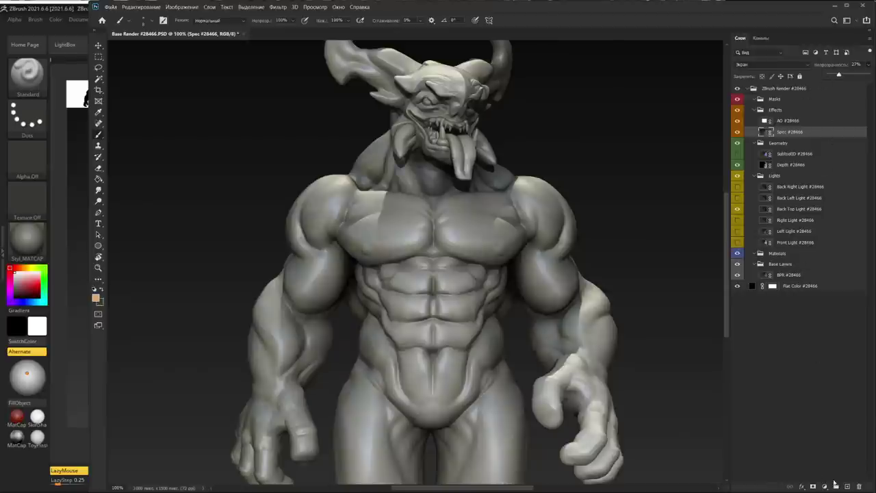
# Add an inverted mask to Spec and paint highlights back on the chest and abs with a 102 px brush
pyautogui.click(813, 486)
pyautogui.rightClick(785, 131)
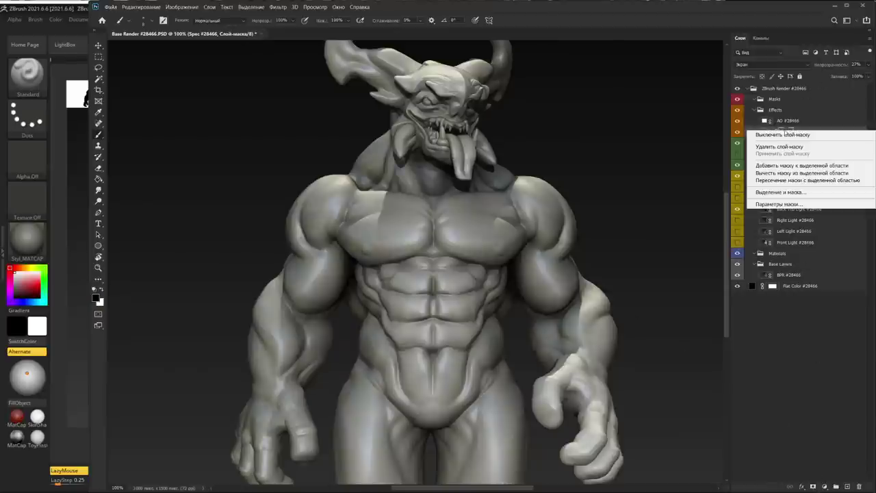
pyautogui.click(771, 272)
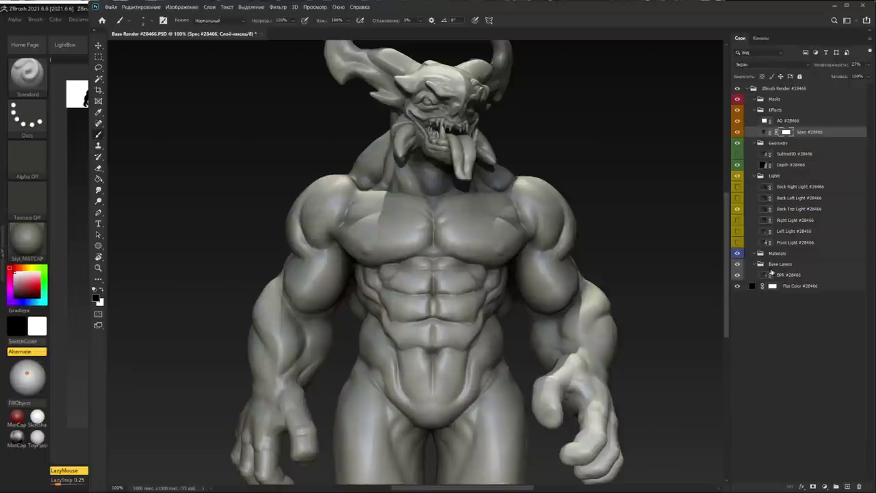
pyautogui.hotkey('ctrl', 'i')
pyautogui.press('e')
pyautogui.rightClick(532, 176)
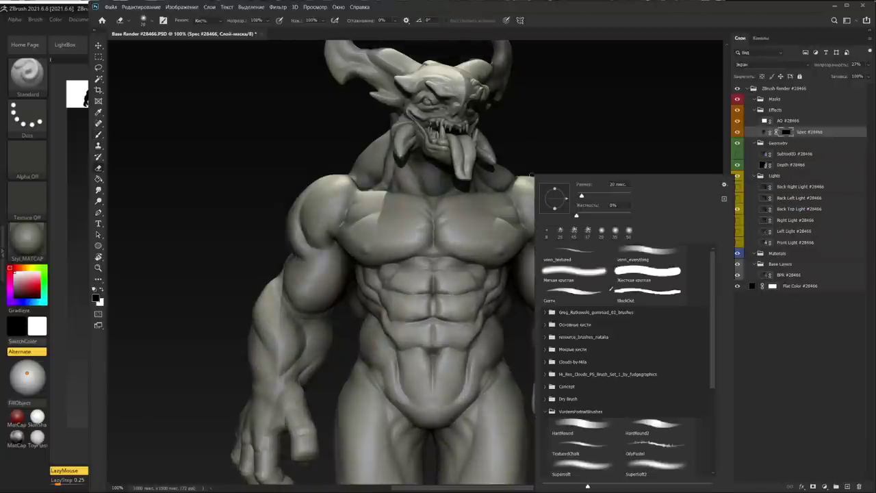
pyautogui.moveTo(590, 195); pyautogui.dragTo(604, 196)
pyautogui.press('Return')
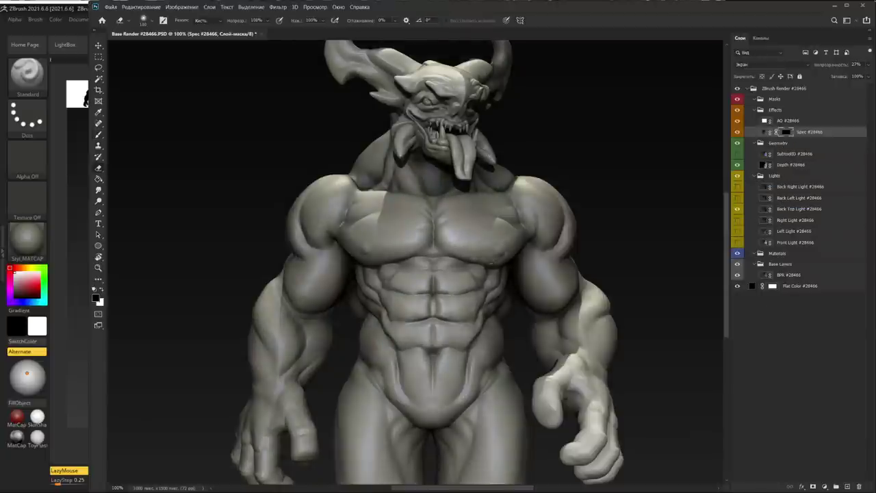
pyautogui.click(378, 241)
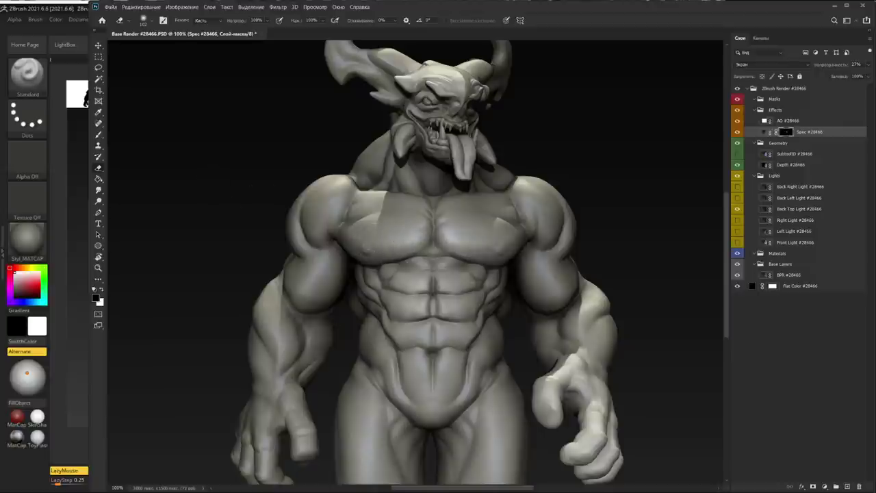
pyautogui.moveTo(422, 323); pyautogui.dragTo(431, 375)
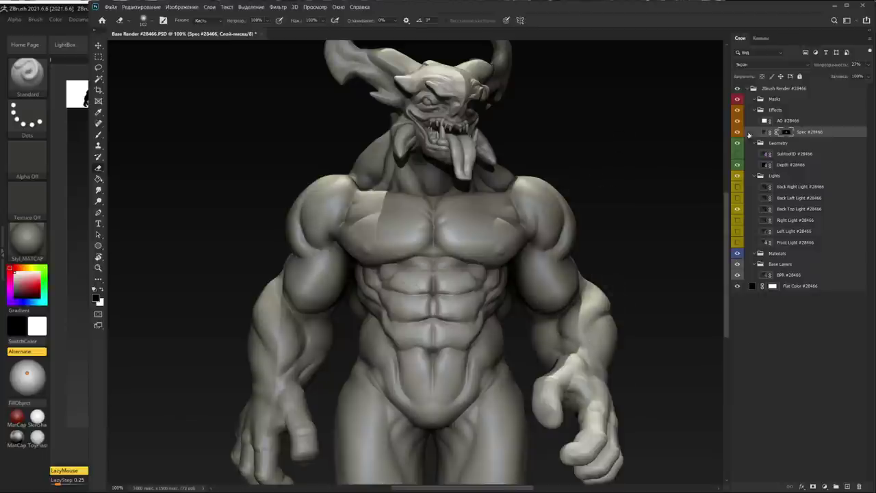
pyautogui.keyDown('alt'); pyautogui.scroll(-3, 608, 145); pyautogui.keyUp('alt')
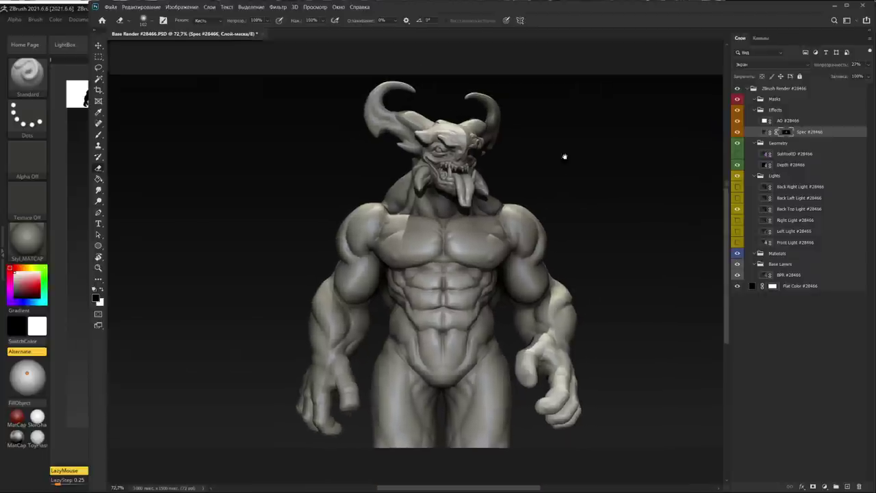
# Add a Gradient Map atop the ZBrush Render group, then preview the SubtoolID colours alone
pyautogui.click(799, 91)
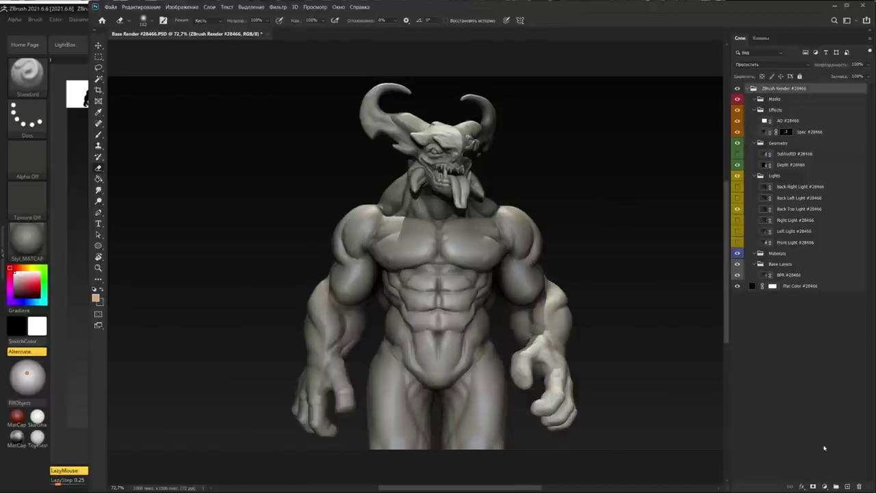
pyautogui.click(825, 486)
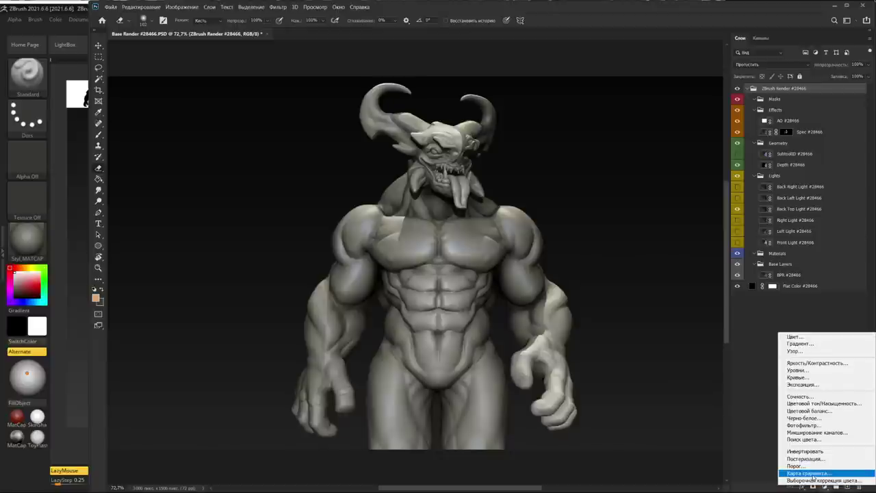
pyautogui.click(797, 474)
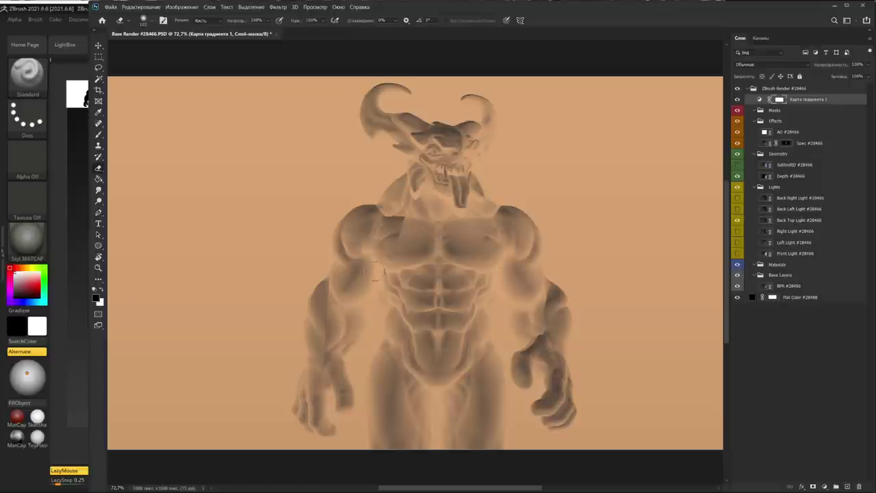
pyautogui.keyDown('alt'); pyautogui.click(737, 165); pyautogui.keyUp('alt')
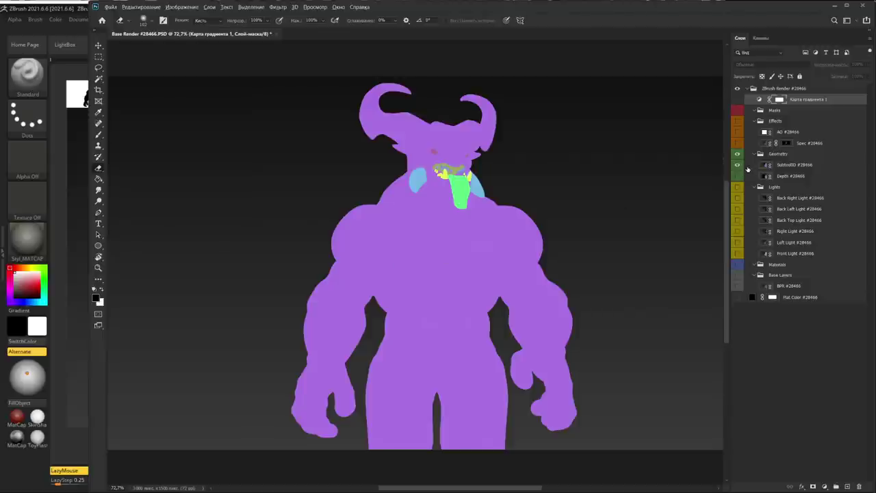
pyautogui.keyDown('alt'); pyautogui.click(737, 165); pyautogui.keyUp('alt')
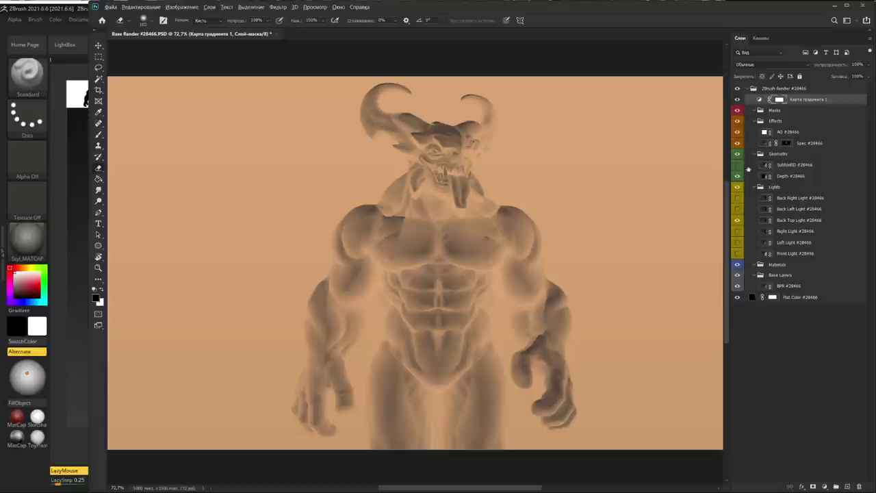
pyautogui.click(748, 169)
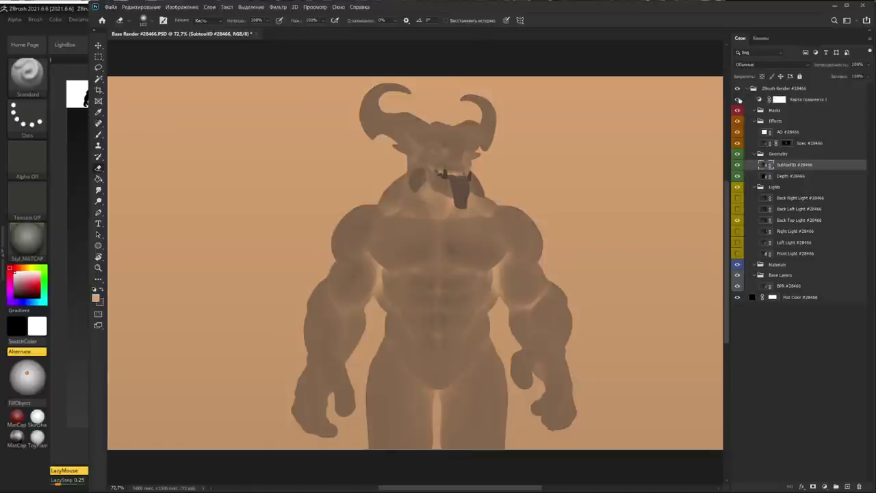
# Move SubtoolID to the top and Magic Wand its purple skin region
pyautogui.click(738, 100)
pyautogui.press('w')
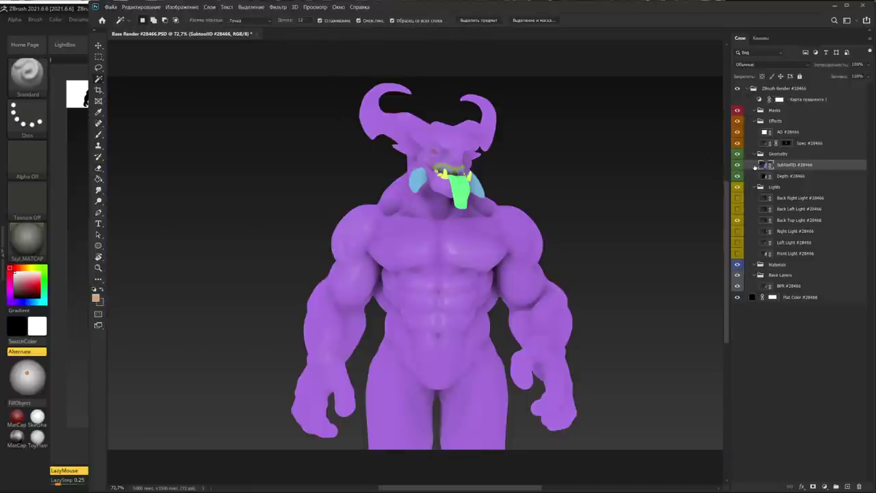
pyautogui.moveTo(754, 167); pyautogui.dragTo(755, 88)
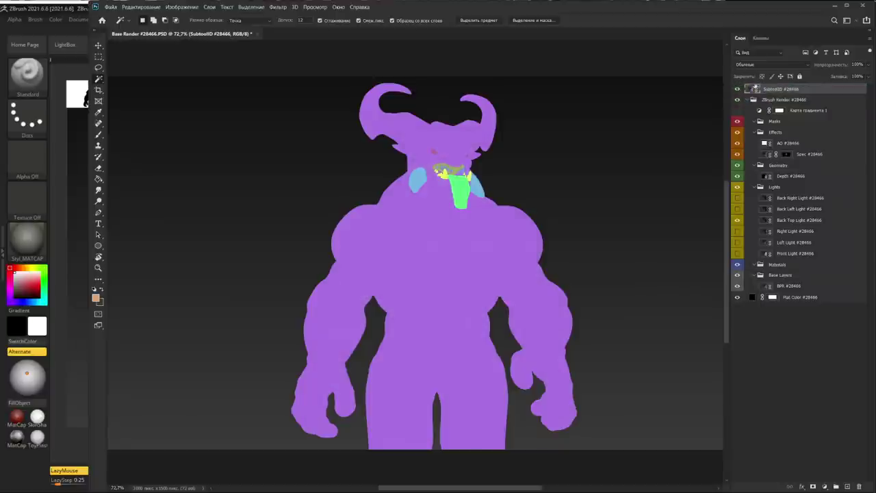
pyautogui.keyDown('alt'); pyautogui.scroll(2, 396, 235); pyautogui.keyUp('alt')
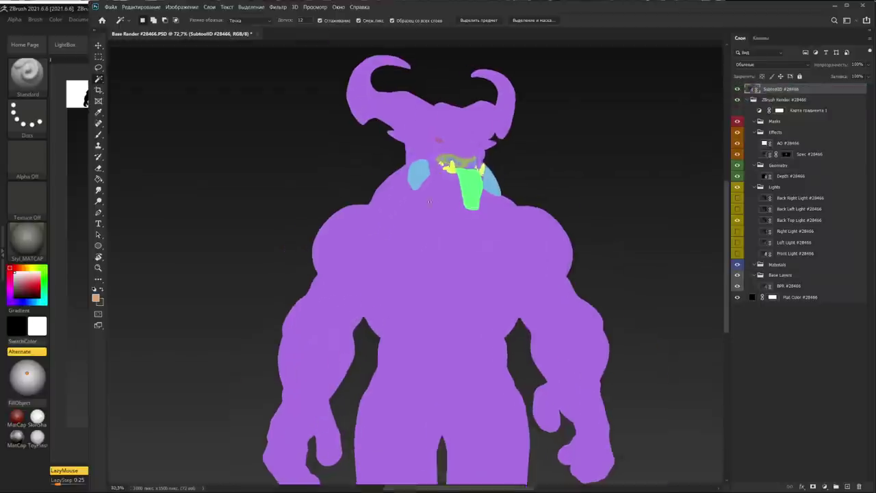
pyautogui.keyDown('alt'); pyautogui.scroll(5, 368, 168); pyautogui.keyUp('alt')
pyautogui.keyDown('alt'); pyautogui.scroll(-2, 404, 257); pyautogui.keyUp('alt')
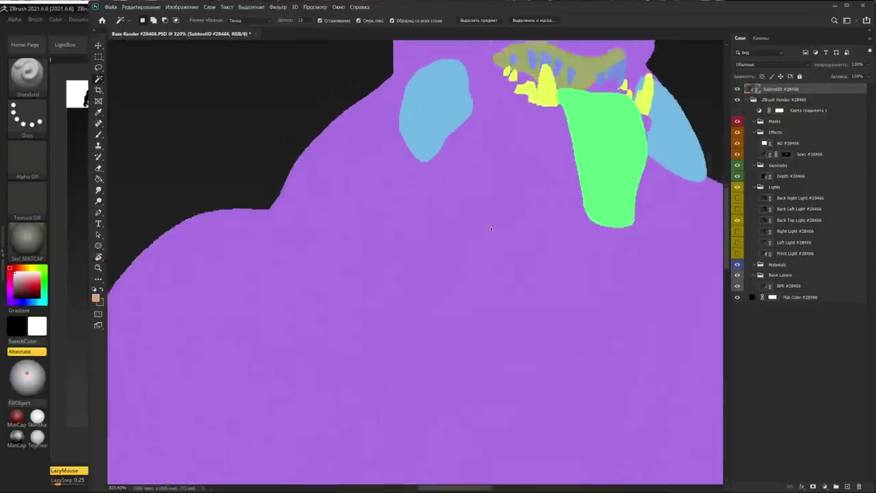
pyautogui.keyDown('alt'); pyautogui.scroll(-6, 407, 246); pyautogui.keyUp('alt')
pyautogui.keyDown('alt'); pyautogui.scroll(1, 410, 240); pyautogui.keyUp('alt')
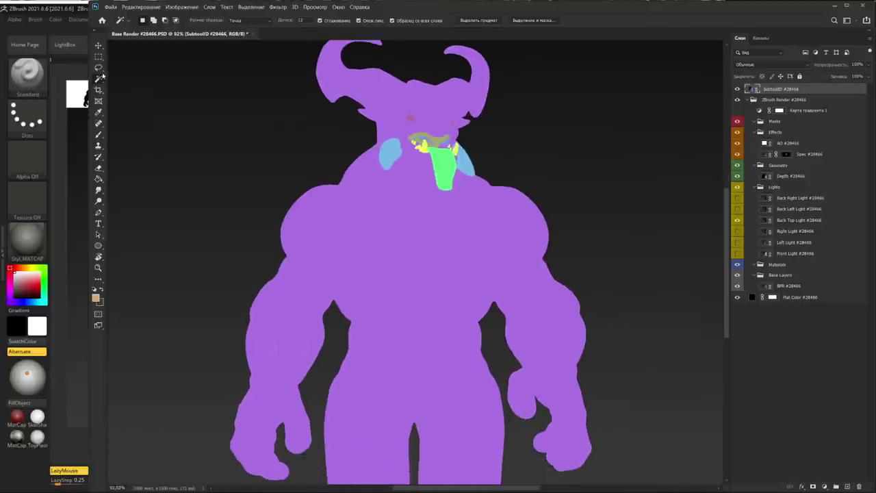
pyautogui.click(340, 276)
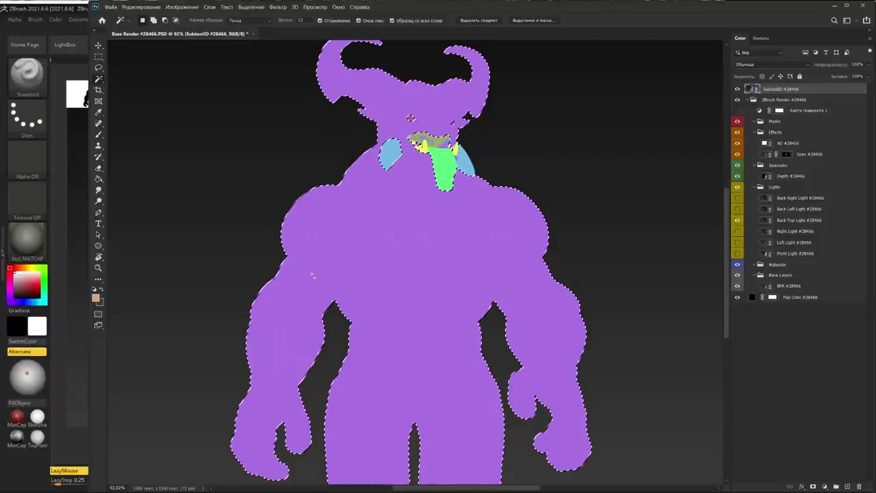
# Fill the gradient map's mask from that selection, deselect, and invert the mask
pyautogui.click(737, 89)
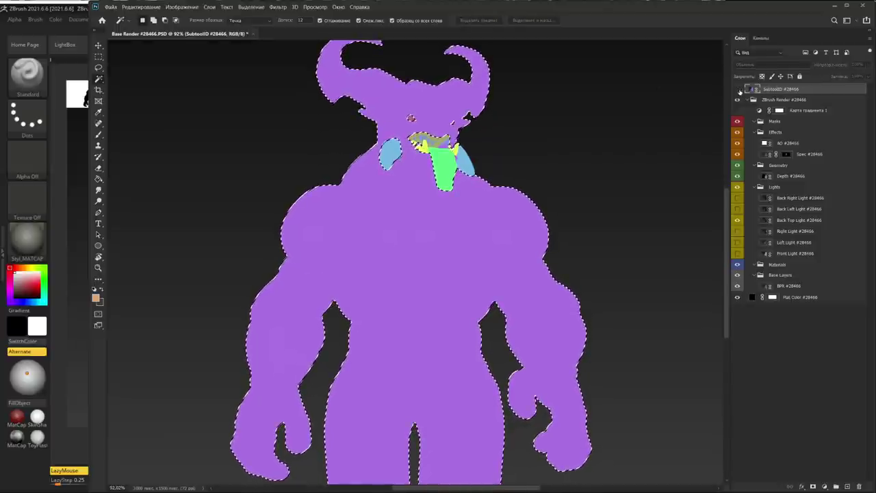
pyautogui.click(778, 110)
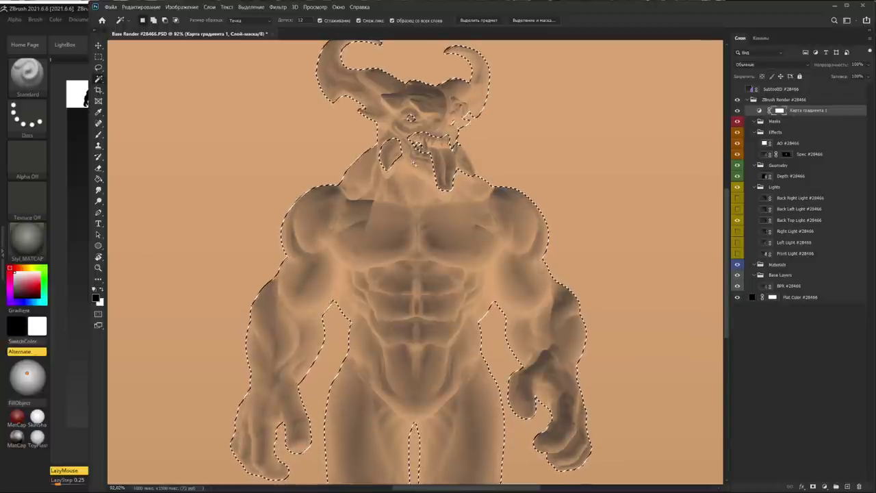
pyautogui.press('g')
pyautogui.click(430, 195)
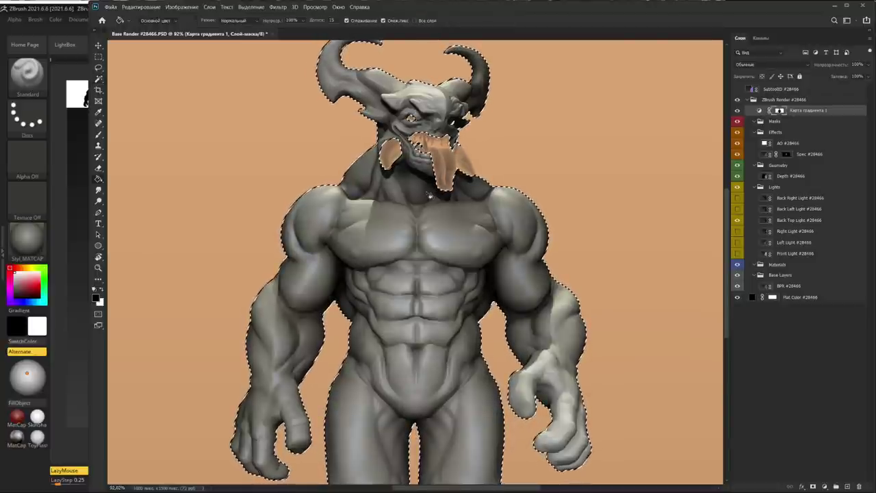
pyautogui.hotkey('ctrl', 'd')
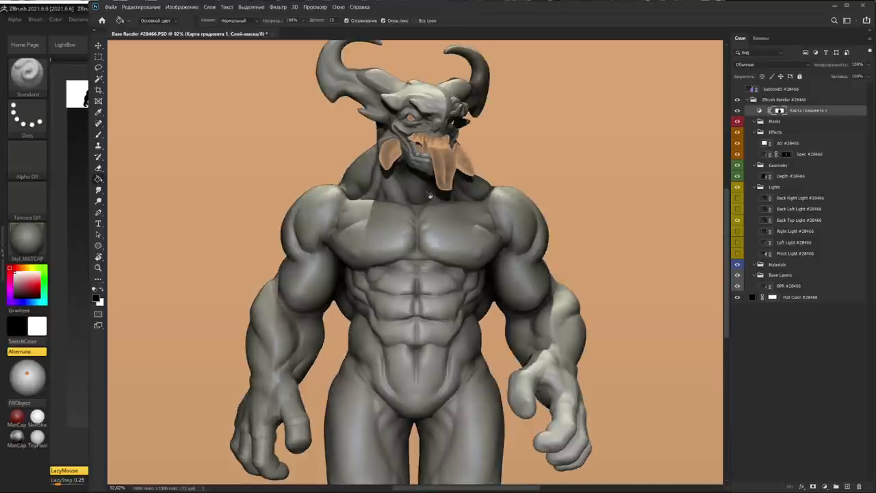
pyautogui.keyDown('alt'); pyautogui.scroll(-2, 430, 194); pyautogui.keyUp('alt')
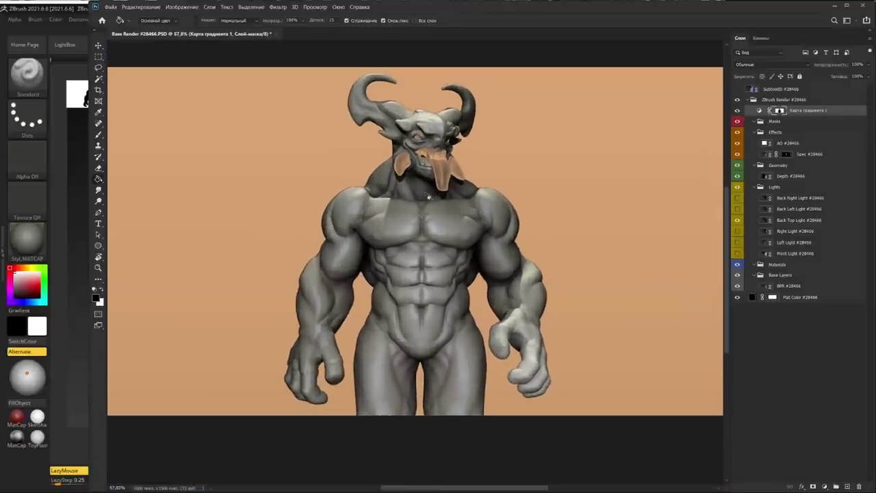
pyautogui.hotkey('ctrl', 'i')
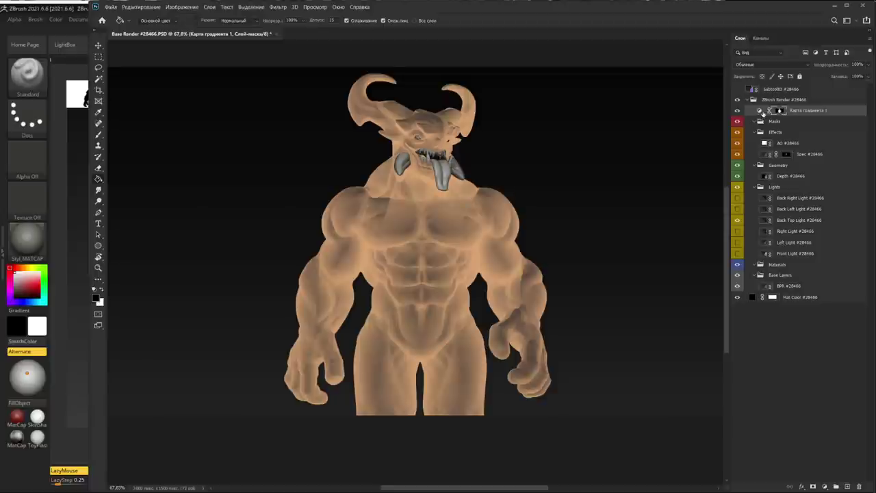
# Reverse Gradient Map 1 and slide its stops toward a dark-maroon-to-peach skin gradient
pyautogui.click(760, 112)
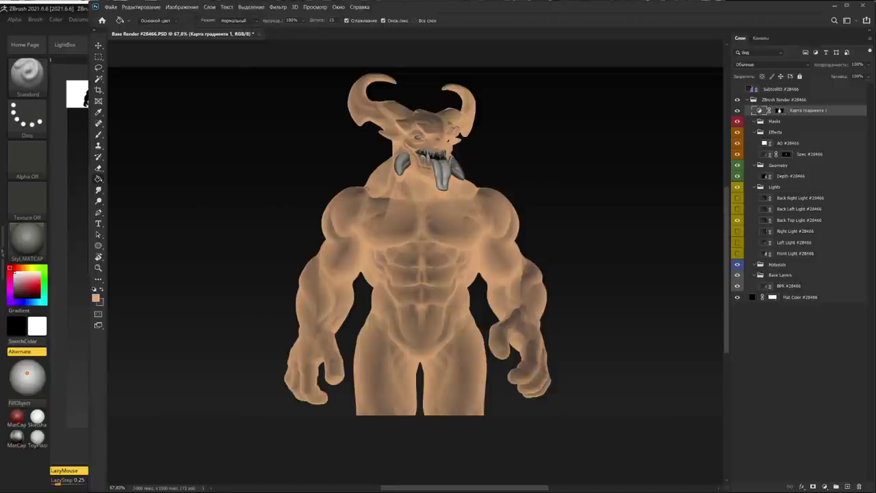
pyautogui.doubleClick(759, 110)
pyautogui.click(161, 170)
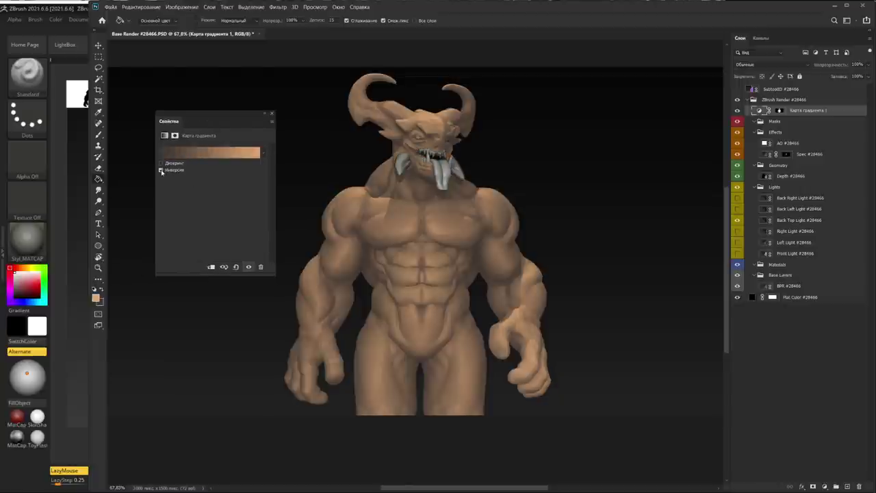
pyautogui.click(263, 150)
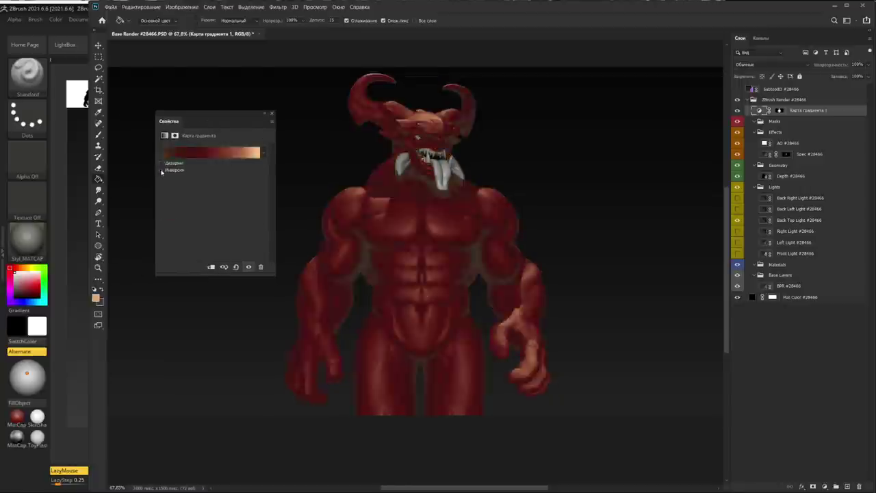
pyautogui.click(212, 152)
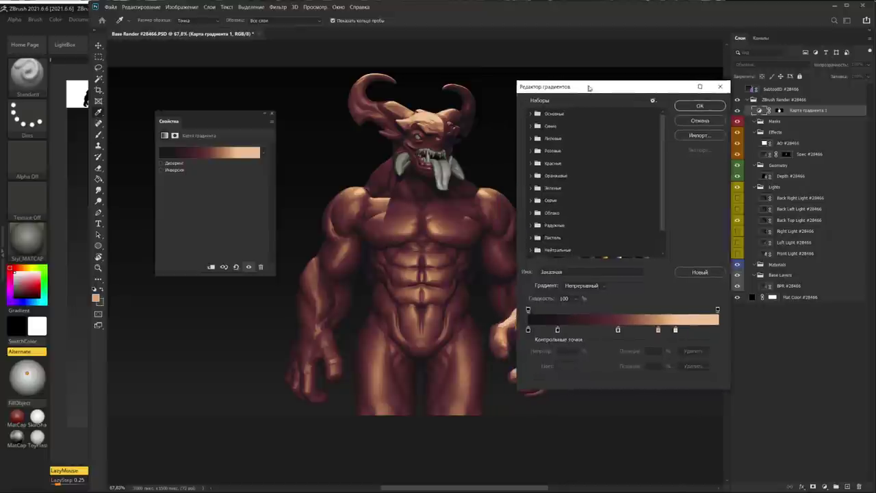
pyautogui.moveTo(561, 82); pyautogui.dragTo(622, 72)
pyautogui.moveTo(597, 321)
pyautogui.mouseDown()
pyautogui.moveTo(614, 321)
pyautogui.moveTo(591, 313)
pyautogui.mouseUp()
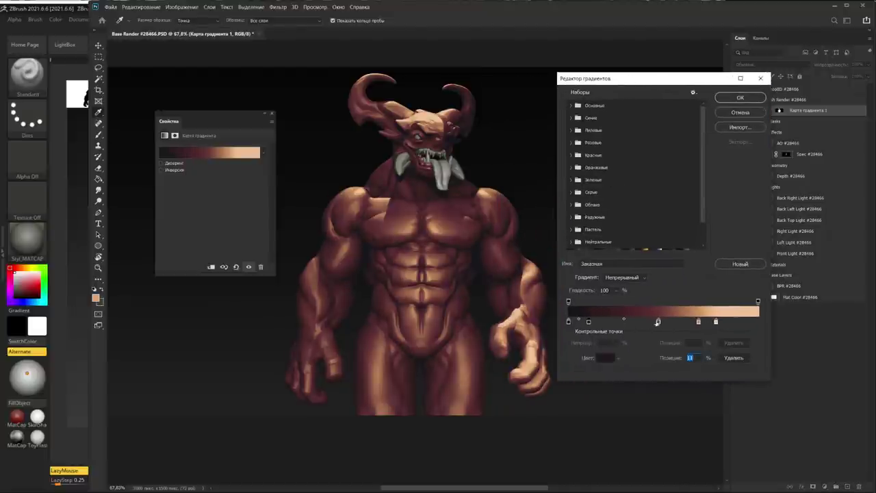
pyautogui.moveTo(656, 322)
pyautogui.mouseDown()
pyautogui.moveTo(612, 323)
pyautogui.moveTo(622, 322)
pyautogui.mouseUp()
pyautogui.moveTo(715, 321); pyautogui.dragTo(711, 321)
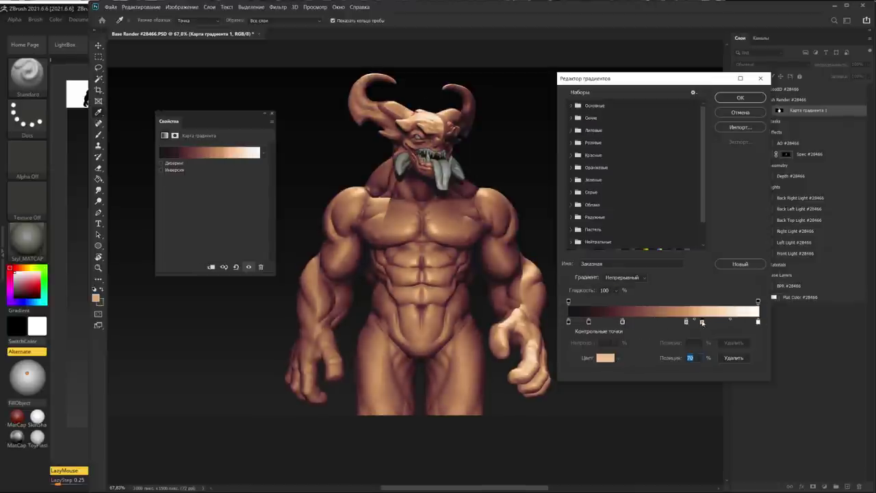
pyautogui.click(739, 96)
pyautogui.keyDown('alt'); pyautogui.scroll(5, 535, 197); pyautogui.keyUp('alt')
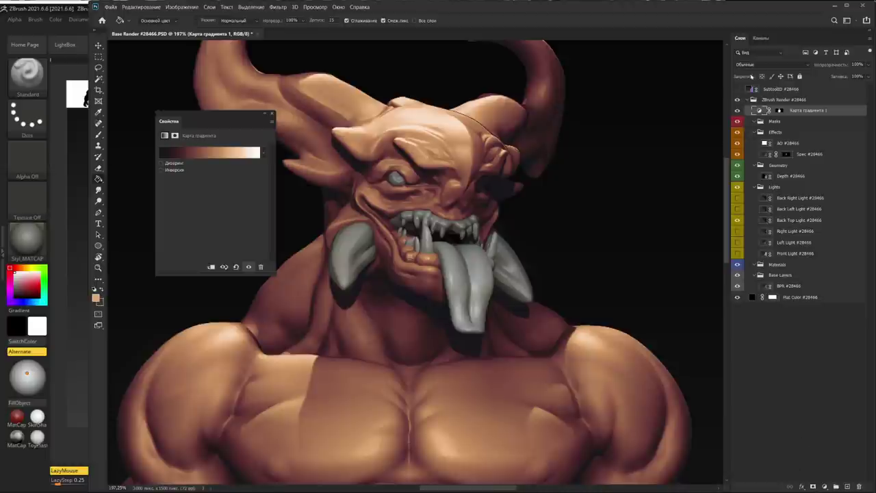
# Magic Wand the blue horn and tooth regions on the SubtoolID pass
pyautogui.click(750, 89)
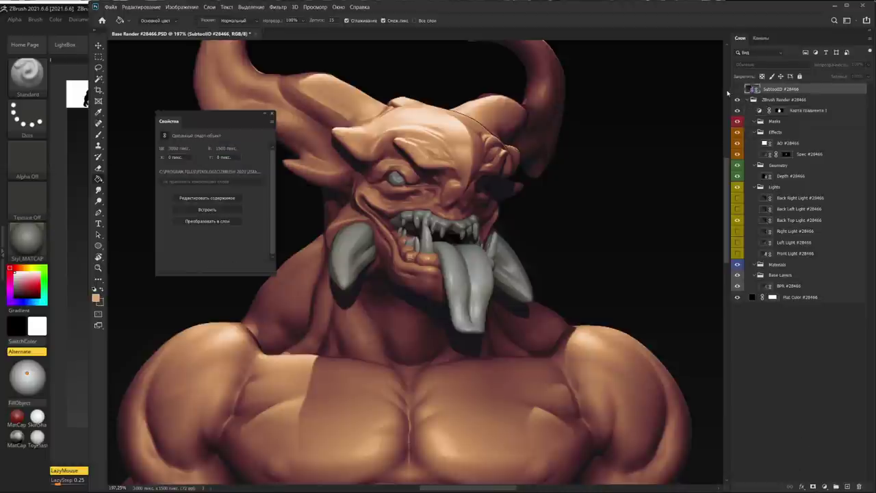
pyautogui.click(737, 89)
pyautogui.press('w')
pyautogui.click(344, 251)
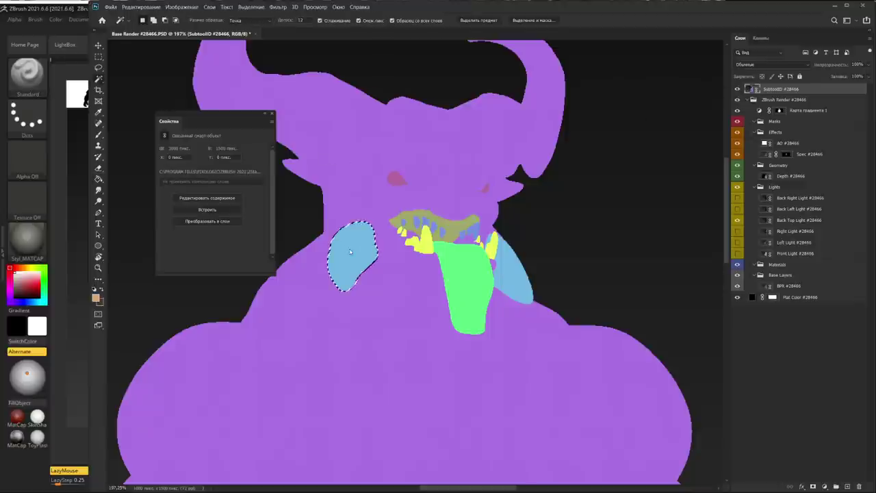
pyautogui.keyDown('shift'); pyautogui.click(512, 271); pyautogui.keyUp('shift')
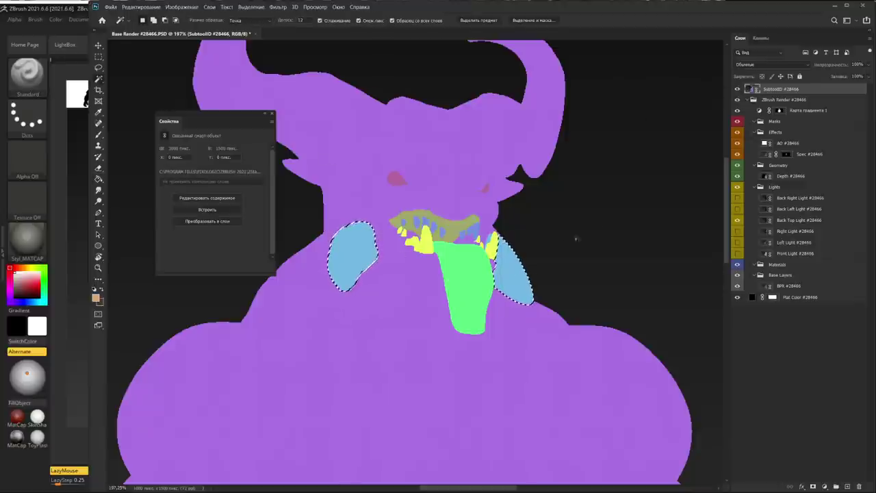
pyautogui.click(737, 89)
pyautogui.click(737, 89)
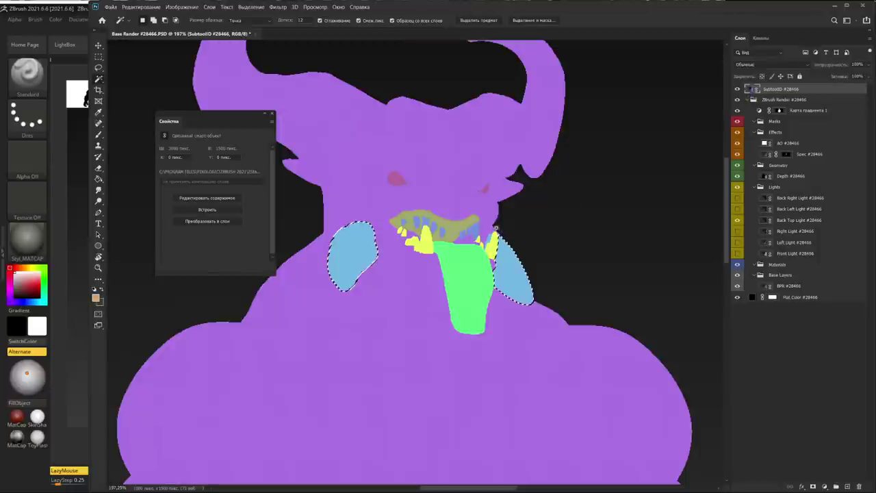
pyautogui.keyDown('alt'); pyautogui.scroll(5, 414, 211); pyautogui.keyUp('alt')
pyautogui.keyDown('shift'); pyautogui.click(414, 210); pyautogui.keyUp('shift')
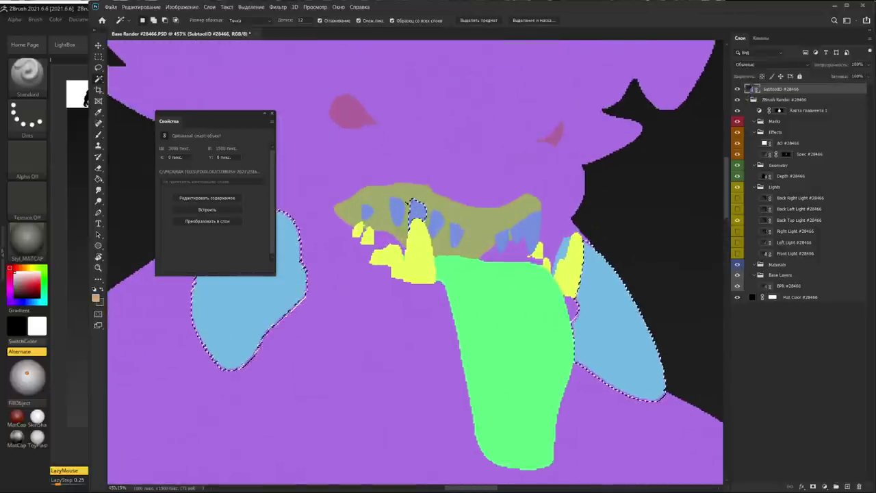
pyautogui.keyDown('alt'); pyautogui.click(417, 207); pyautogui.keyUp('alt')
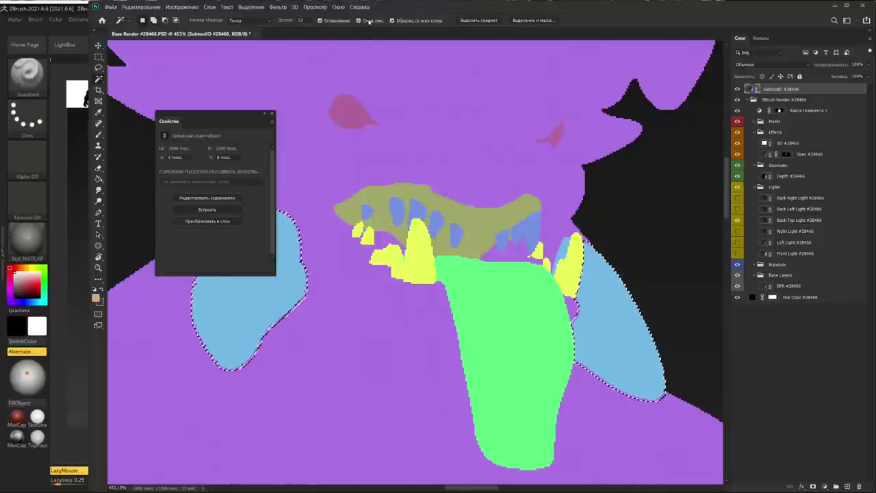
pyautogui.keyDown('shift'); pyautogui.click(399, 215); pyautogui.keyUp('shift')
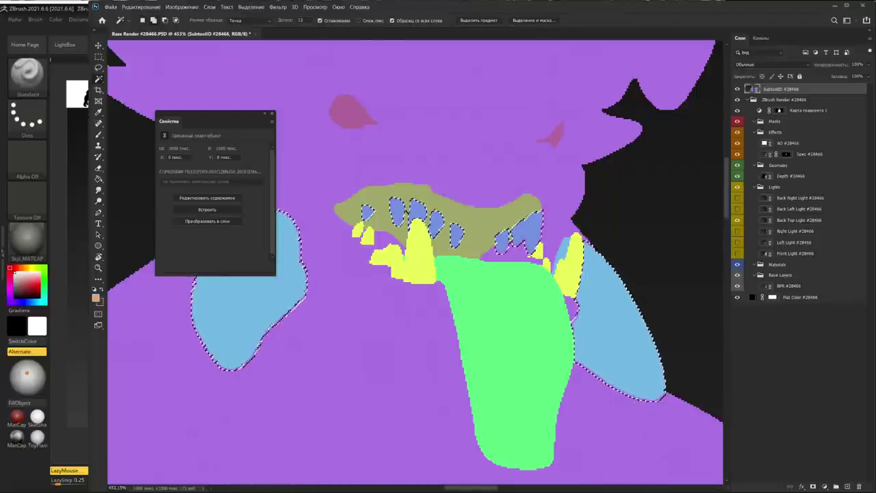
pyautogui.keyDown('shift'); pyautogui.click(566, 249); pyautogui.keyUp('shift')
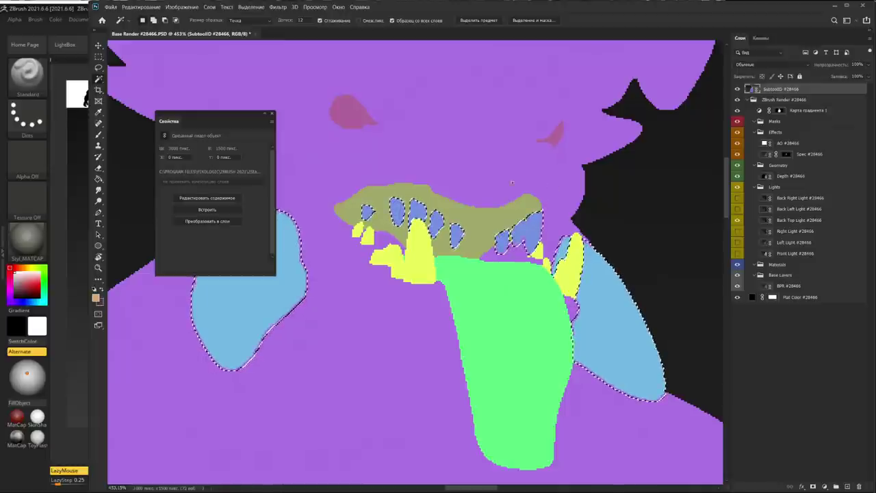
pyautogui.keyDown('alt'); pyautogui.scroll(-5, 480, 181); pyautogui.keyUp('alt')
pyautogui.click(359, 21)
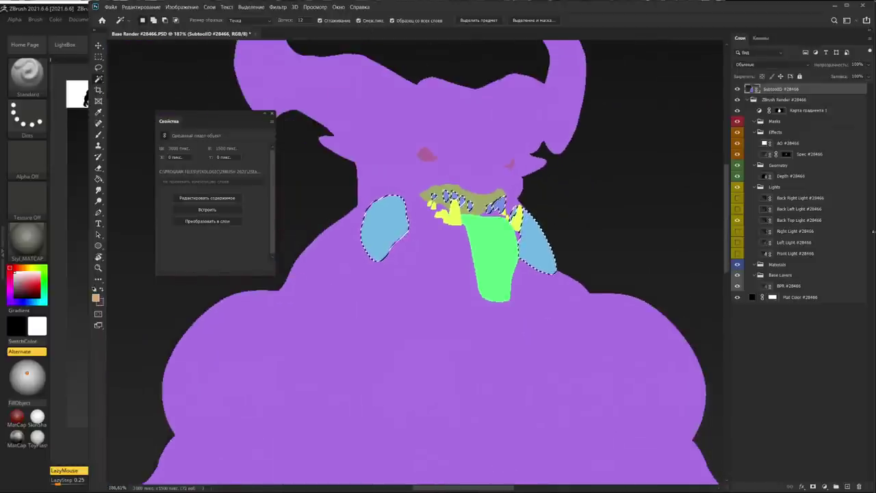
# Hide SubtoolID and add a second Gradient Map masked to the horn selection
pyautogui.click(737, 90)
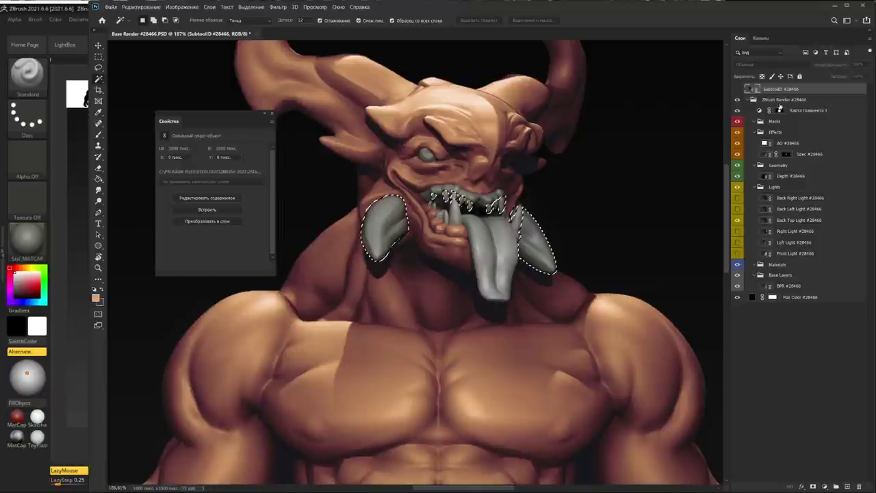
pyautogui.click(821, 100)
pyautogui.click(830, 111)
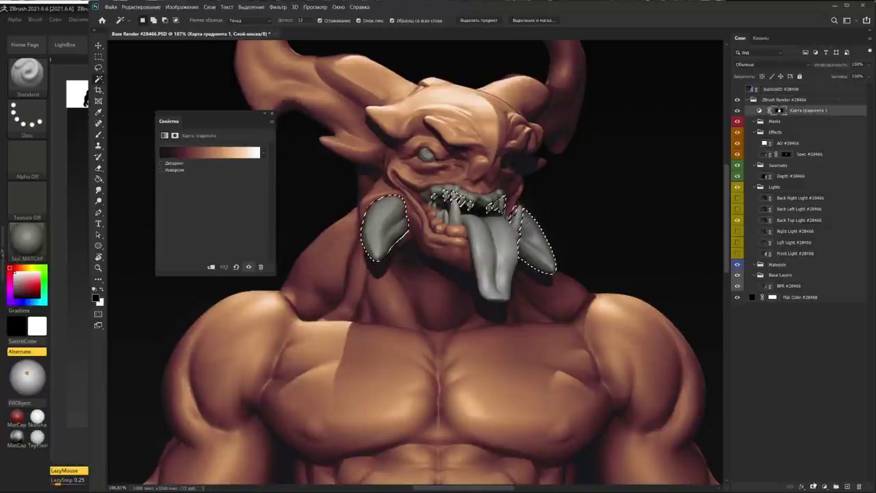
pyautogui.click(825, 486)
pyautogui.click(817, 478)
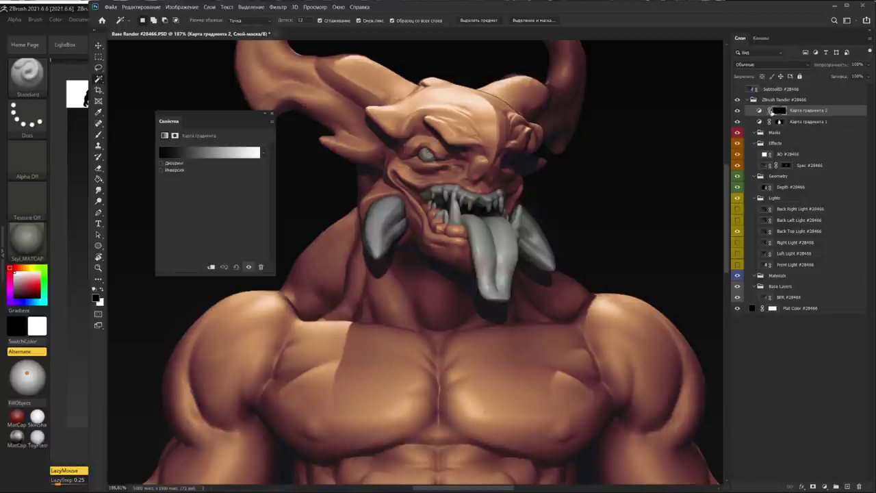
pyautogui.click(758, 110)
# Give the horn Gradient Map a dark-brown-to-pale-gold gradient, then show SubtoolID again
pyautogui.click(262, 152)
pyautogui.click(228, 215)
pyautogui.click(208, 152)
pyautogui.doubleClick(567, 321)
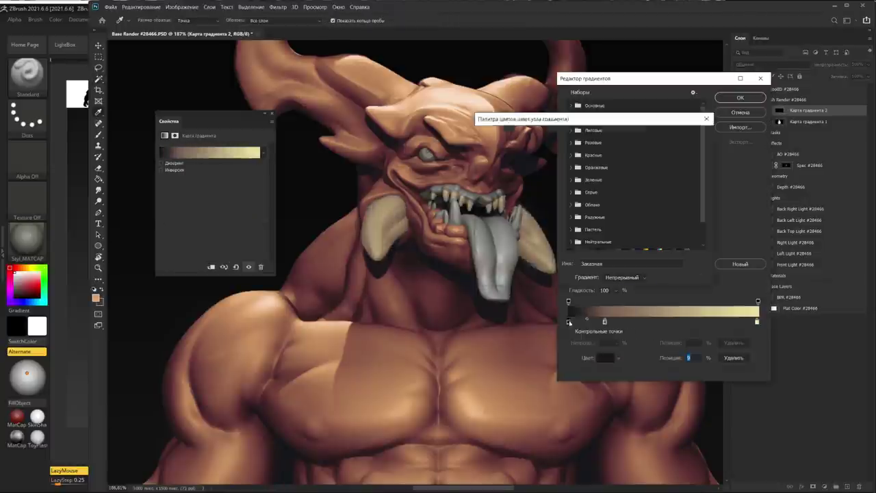
pyautogui.press('Return')
pyautogui.click(667, 321)
pyautogui.doubleClick(668, 321)
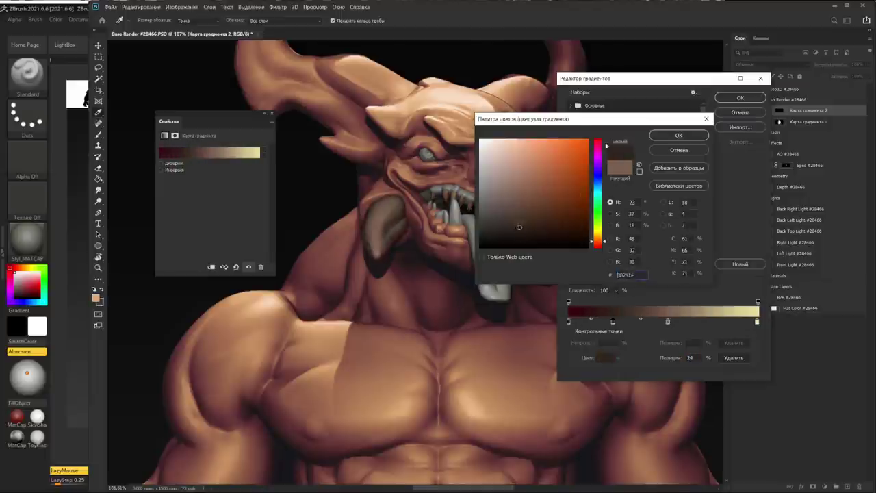
pyautogui.click(597, 180)
pyautogui.click(511, 235)
pyautogui.press('Return')
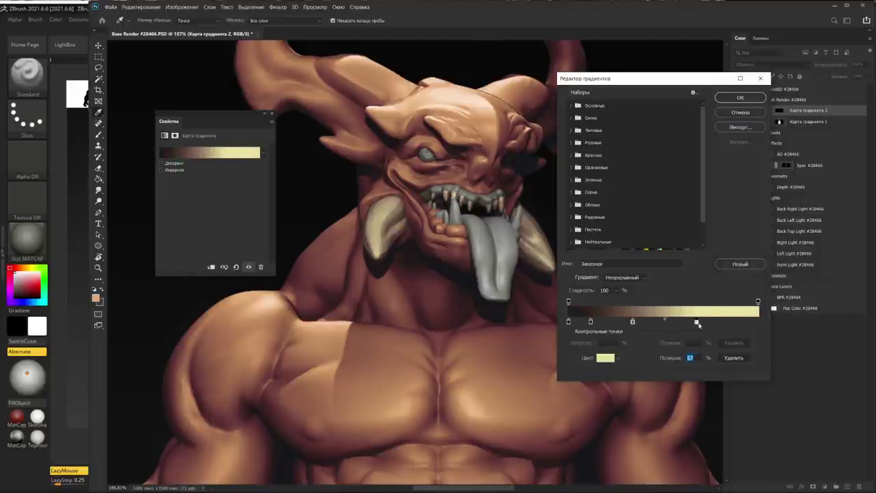
pyautogui.click(740, 97)
pyautogui.click(780, 89)
pyautogui.click(737, 89)
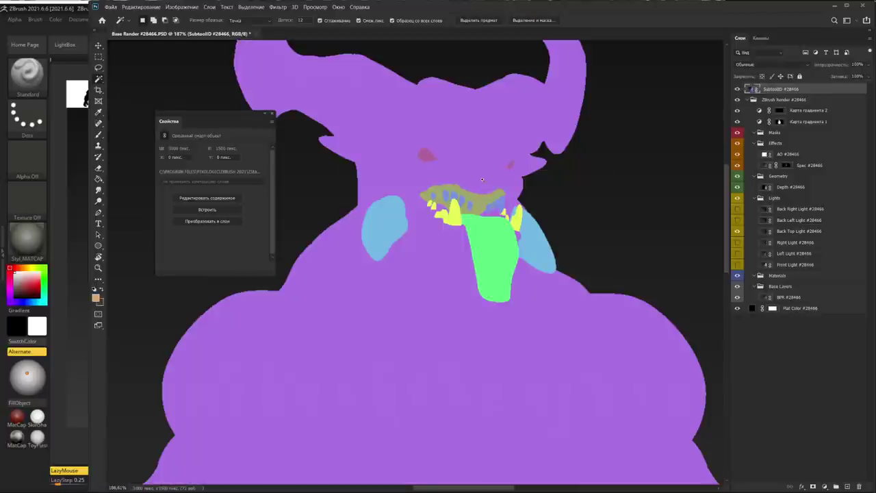
# Fill Gradient Map 2's mask white over the selected teeth so they turn ivory
pyautogui.keyDown('alt'); pyautogui.scroll(2, 482, 205); pyautogui.keyUp('alt')
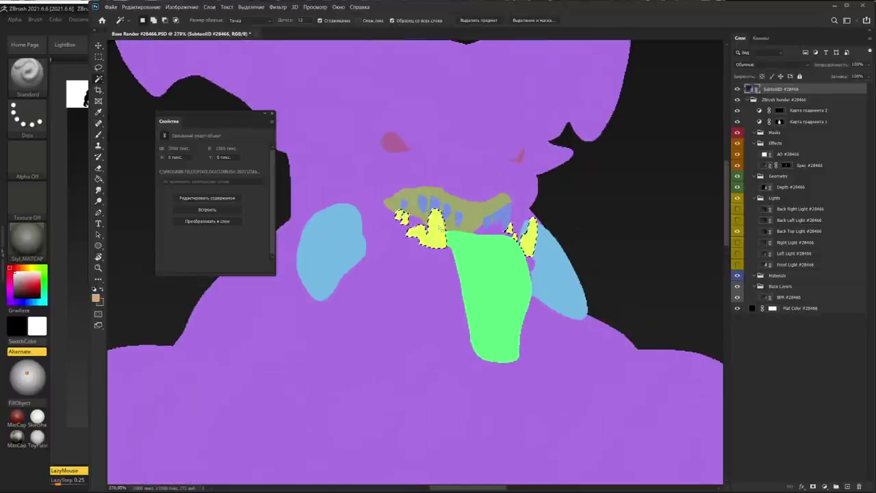
pyautogui.click(737, 89)
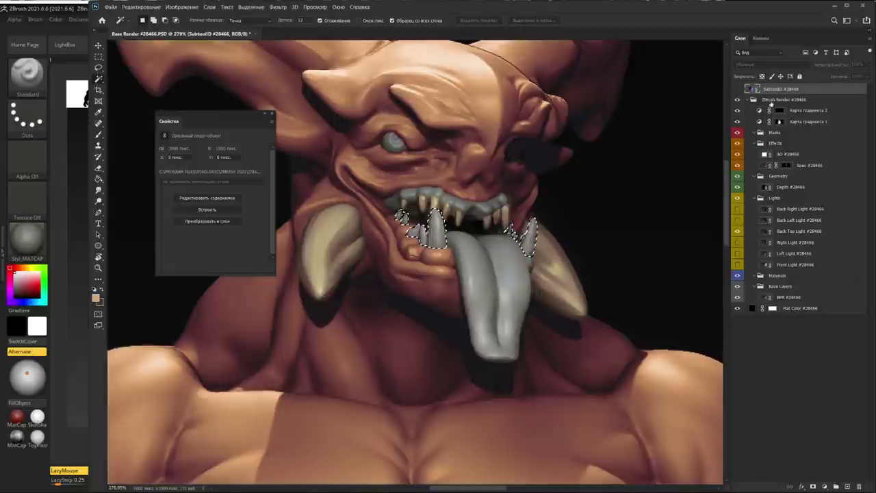
pyautogui.click(778, 111)
pyautogui.press('g')
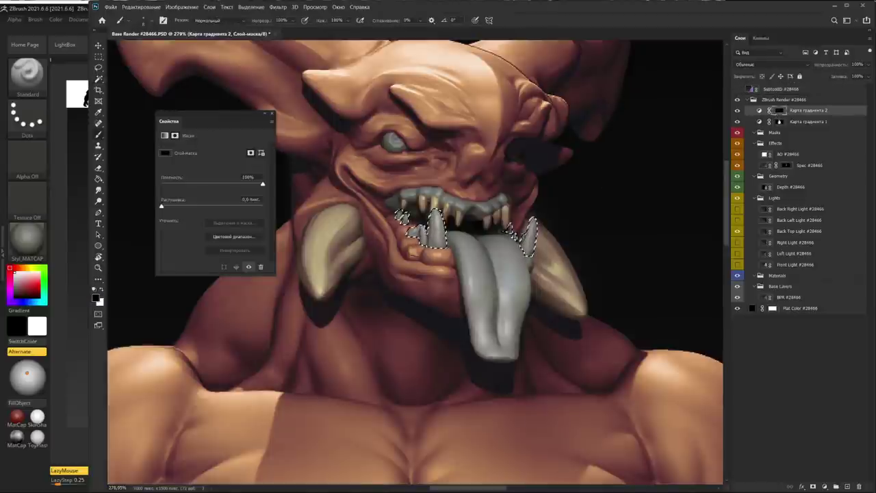
pyautogui.press('x')
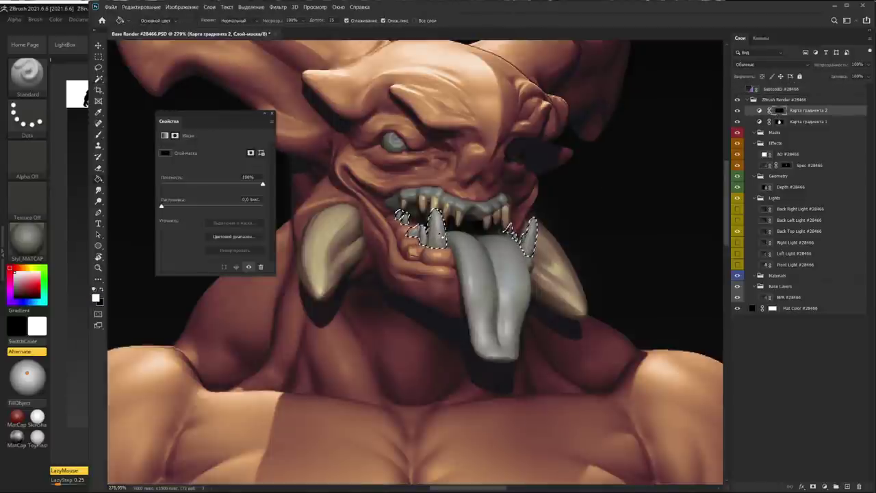
pyautogui.click(440, 234)
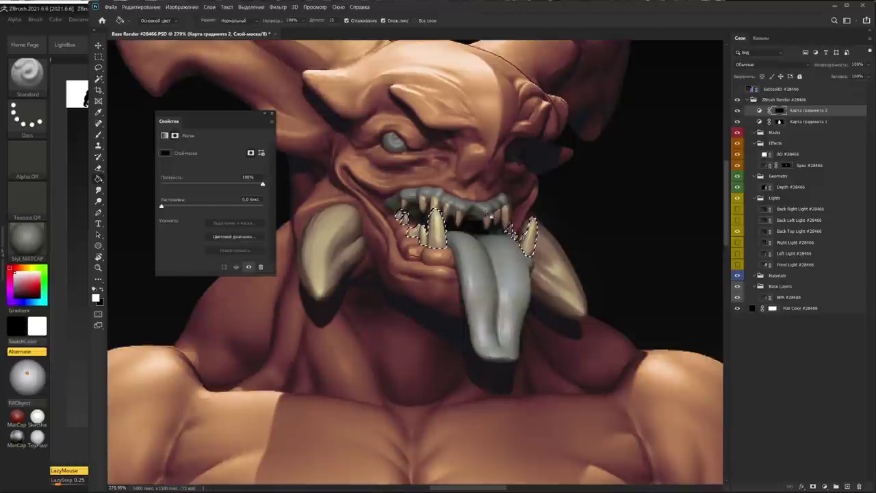
pyautogui.hotkey('ctrl', 'd')
# Select the gums and tongue from the SubtoolID pass
pyautogui.hotkey('alt', '.')
pyautogui.press('i')
pyautogui.click(390, 142)
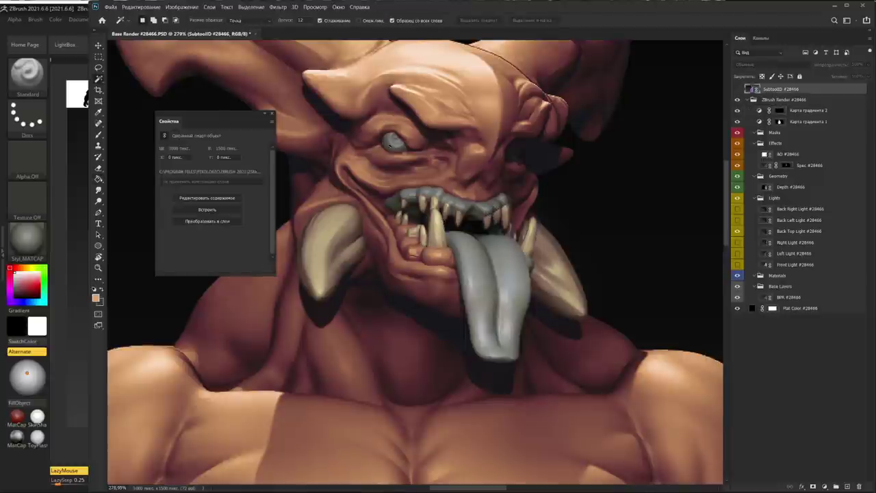
pyautogui.click(737, 89)
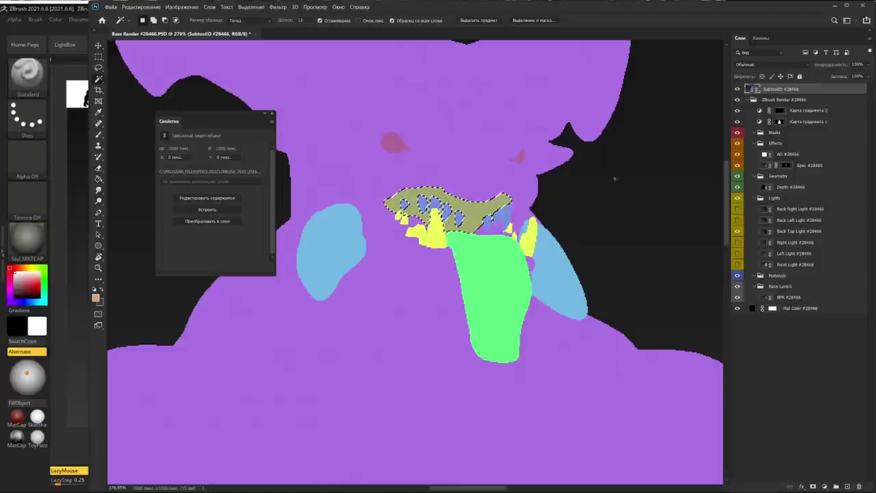
pyautogui.click(736, 89)
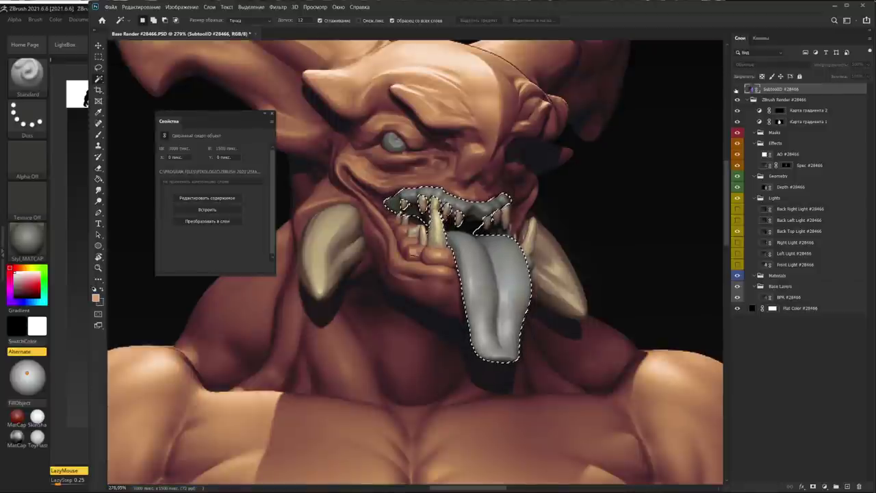
# Add a third Gradient Map with a red gradient, middle stop moved to 56% and darkened
pyautogui.click(835, 486)
pyautogui.click(263, 152)
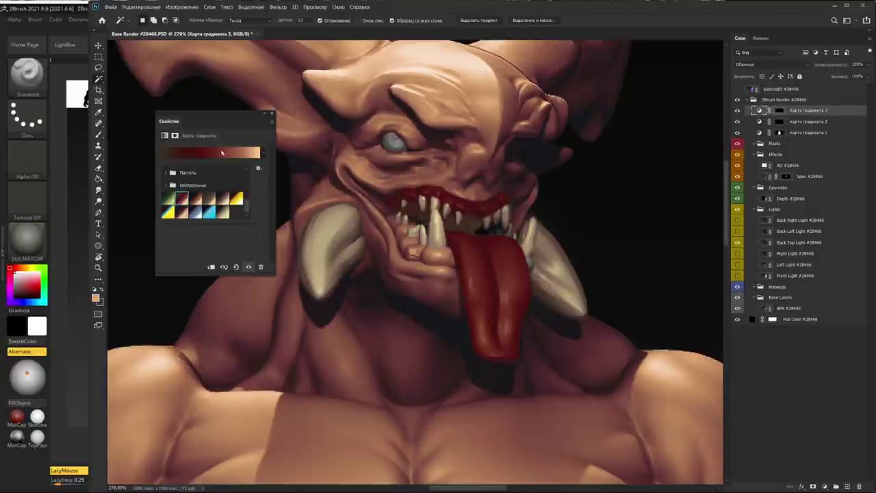
pyautogui.click(209, 152)
pyautogui.doubleClick(636, 321)
pyautogui.click(678, 135)
pyautogui.moveTo(636, 321); pyautogui.dragTo(674, 321)
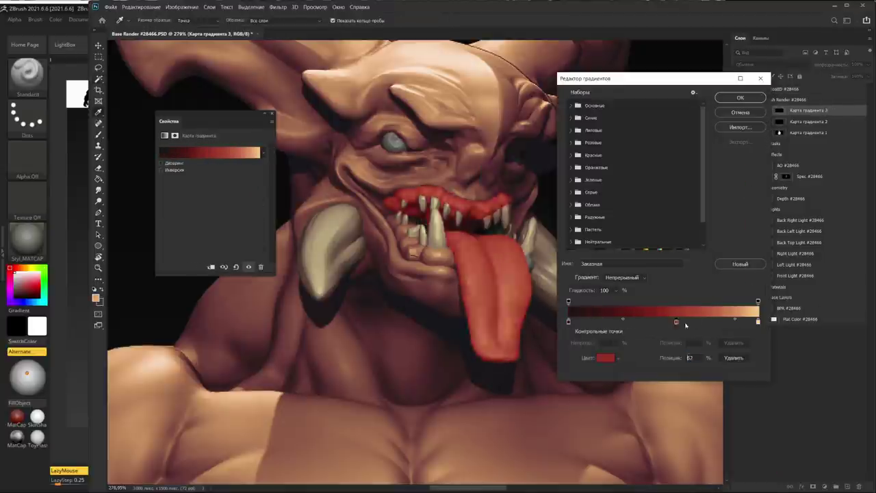
pyautogui.doubleClick(674, 321)
pyautogui.click(543, 194)
pyautogui.click(678, 135)
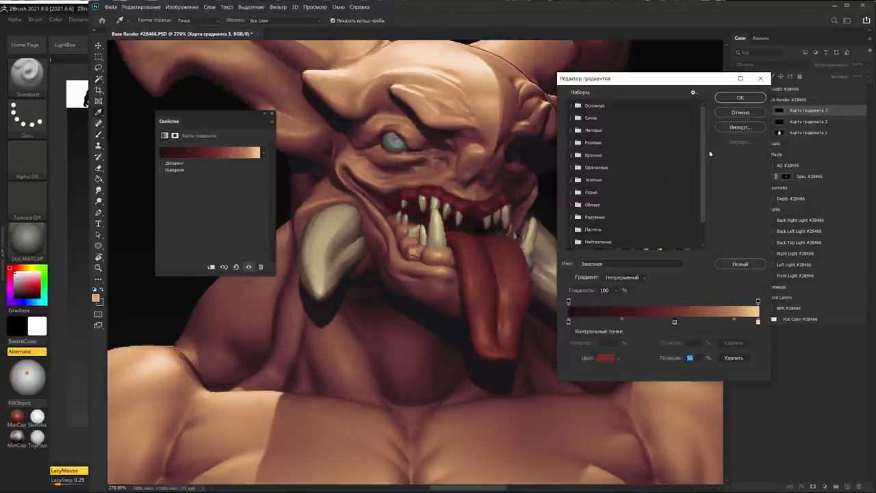
pyautogui.click(739, 97)
# Paint the tongue map's mask black between the teeth, then add a new empty layer
pyautogui.click(737, 89)
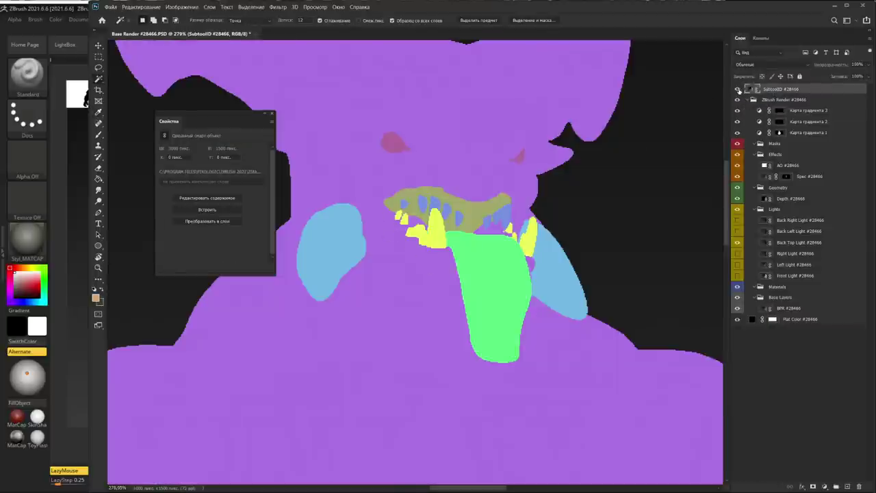
pyautogui.click(737, 89)
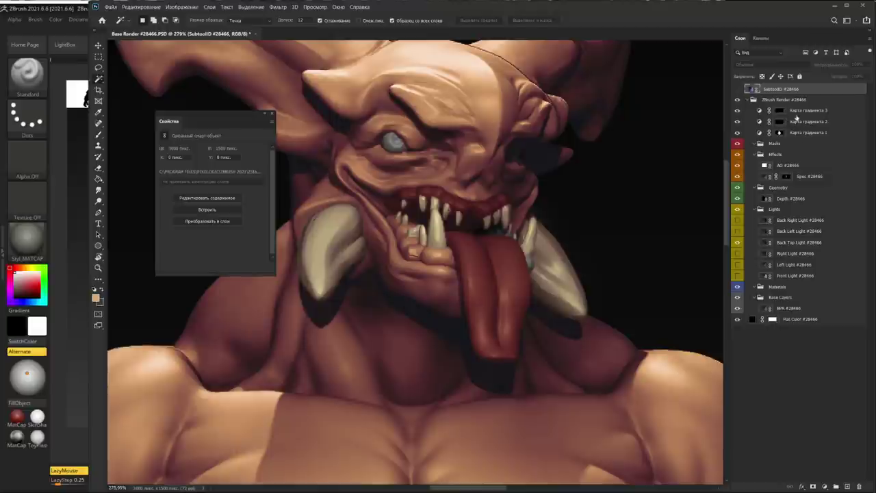
pyautogui.click(780, 110)
pyautogui.press('e')
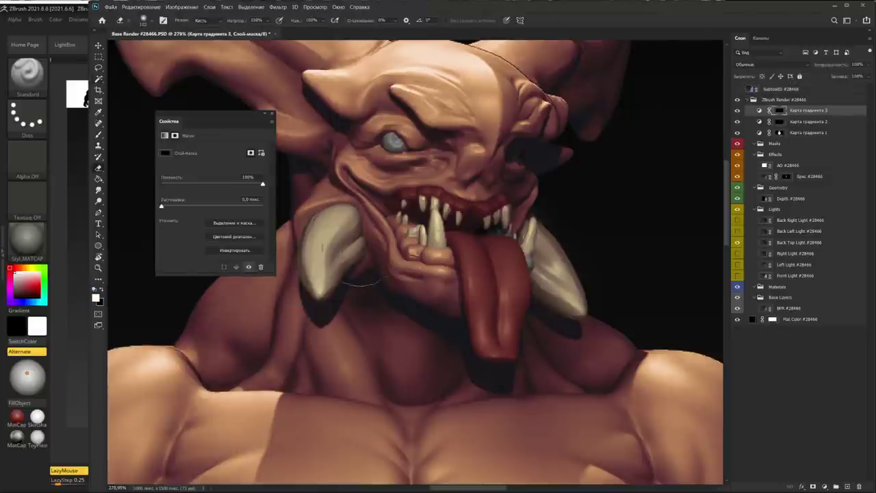
pyautogui.rightClick(362, 281)
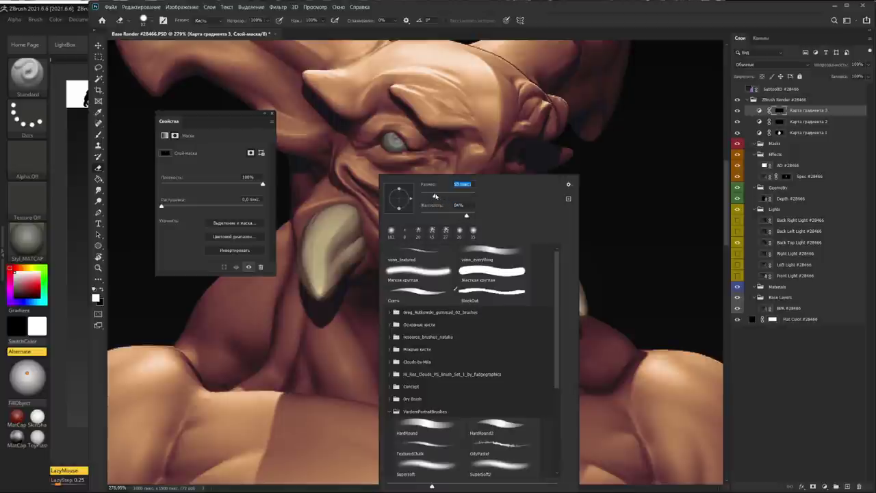
pyautogui.press('Return')
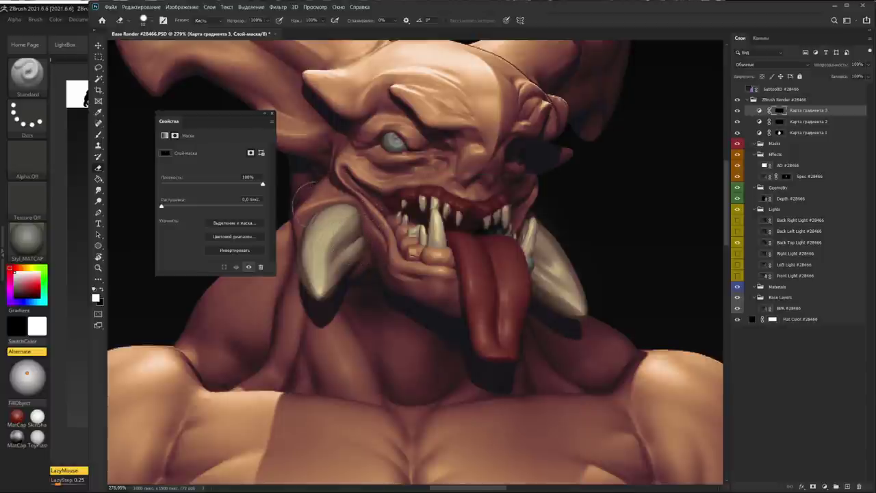
pyautogui.press('x')
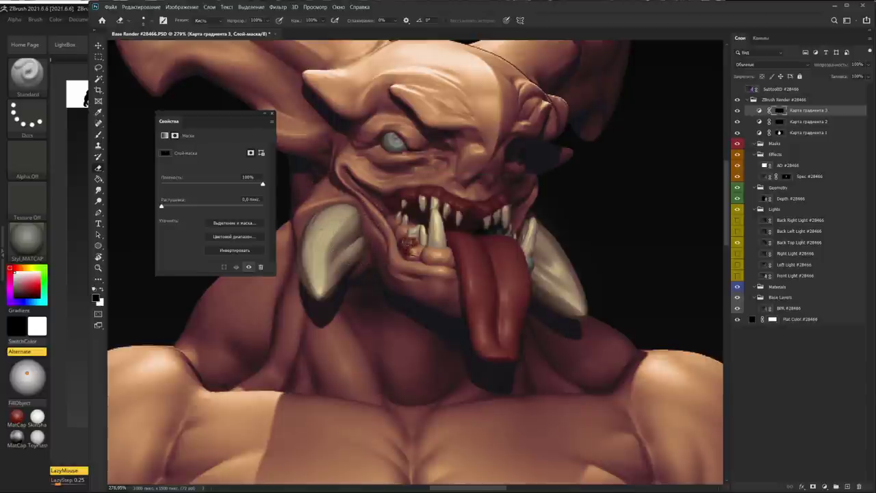
pyautogui.moveTo(409, 251)
pyautogui.mouseDown()
pyautogui.moveTo(448, 255)
pyautogui.moveTo(402, 231)
pyautogui.mouseUp()
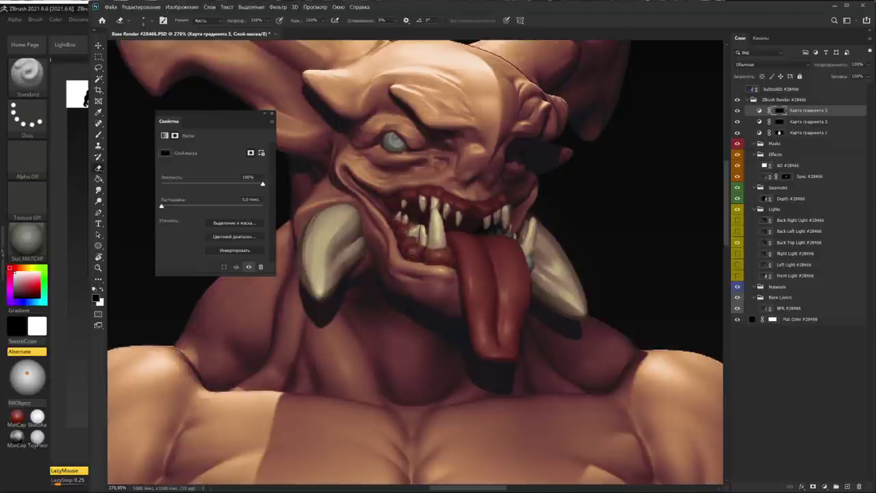
pyautogui.keyDown('alt'); pyautogui.scroll(-5, 477, 228); pyautogui.keyUp('alt')
pyautogui.hotkey('ctrl', 'shift', 'alt', 'n')
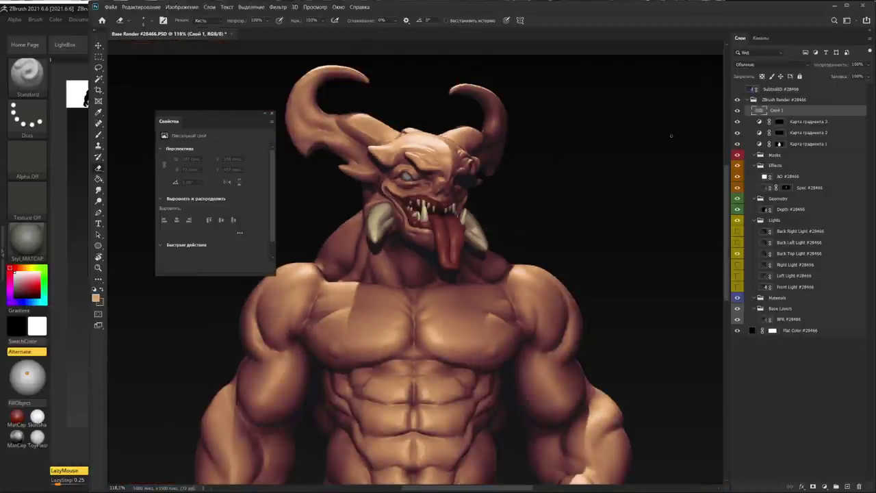
# Save the composite as Stream Demon.psd and duplicate the Gradient Map 1 skin layer
pyautogui.keyDown('alt'); pyautogui.scroll(4, 435, 127); pyautogui.keyUp('alt')
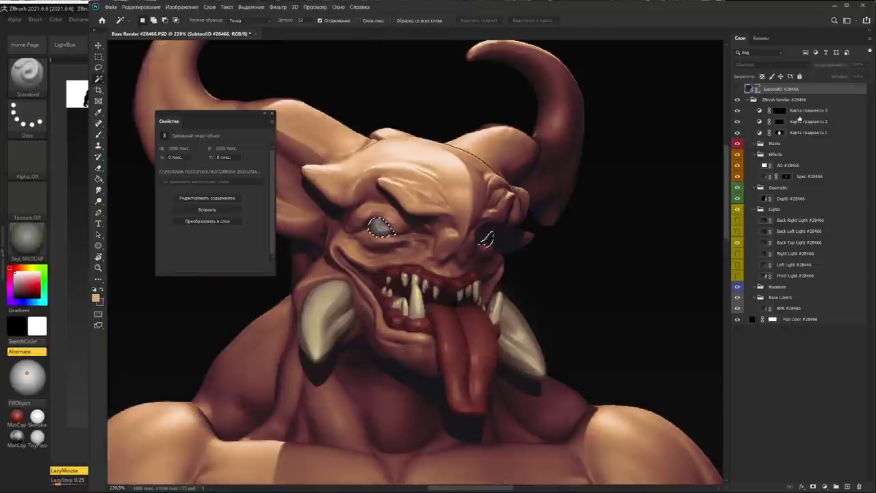
pyautogui.doubleClick(235, 198)
pyautogui.keyDown('alt'); pyautogui.scroll(-5, 431, 61); pyautogui.keyUp('alt')
pyautogui.hotkey('ctrl', 'shift', 's')
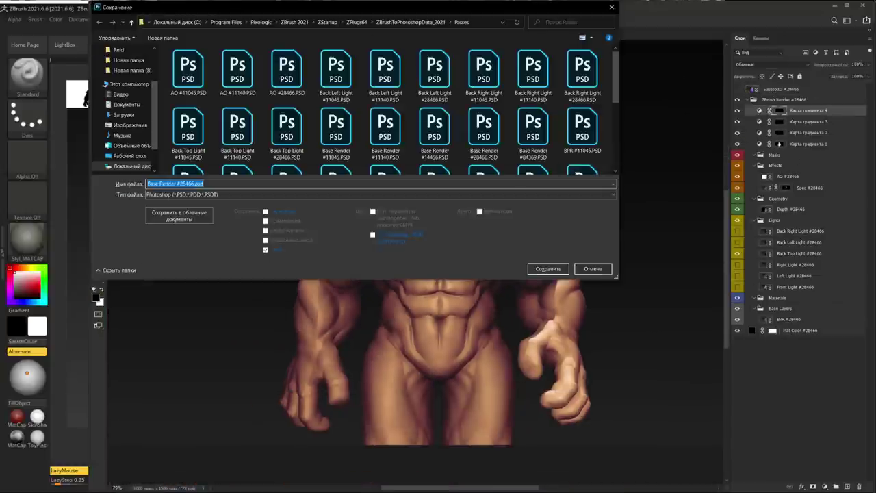
pyautogui.press('Escape')
pyautogui.click(842, 145)
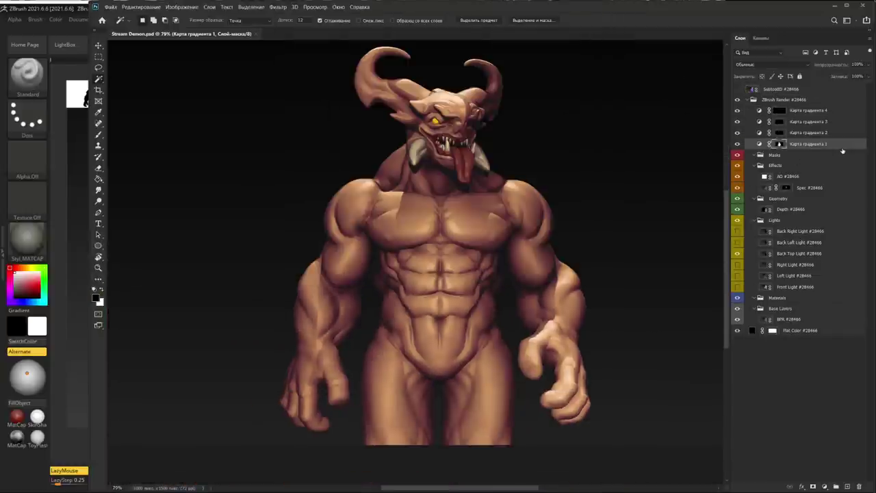
pyautogui.hotkey('ctrl', 'j')
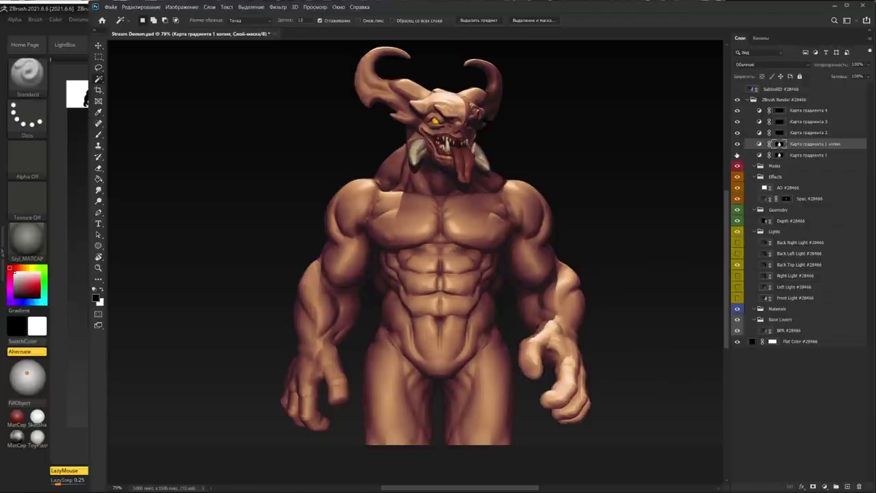
# Try blue, purple and green-yellow presets on the skin gradient copy, keeping green-yellow
pyautogui.doubleClick(761, 144)
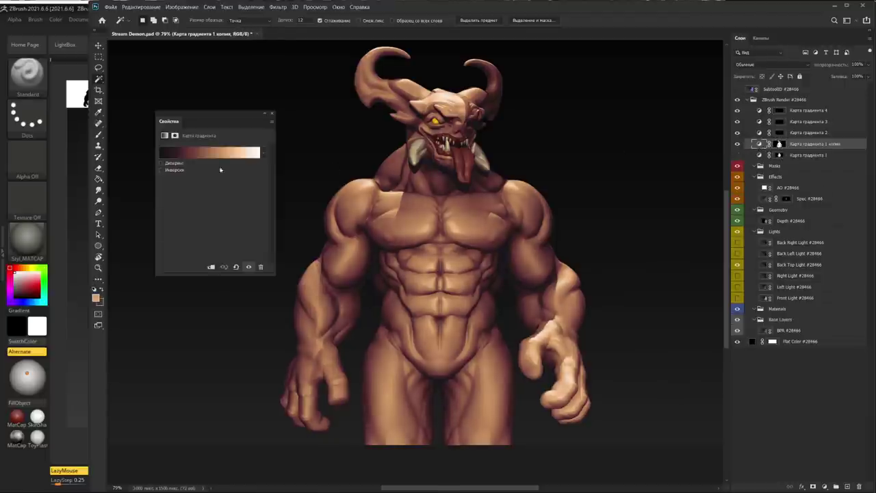
pyautogui.click(262, 153)
pyautogui.click(209, 211)
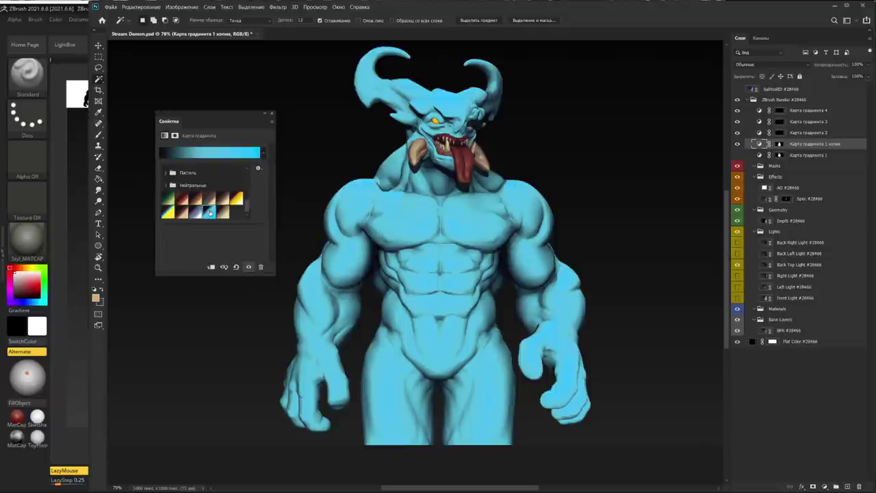
pyautogui.click(196, 213)
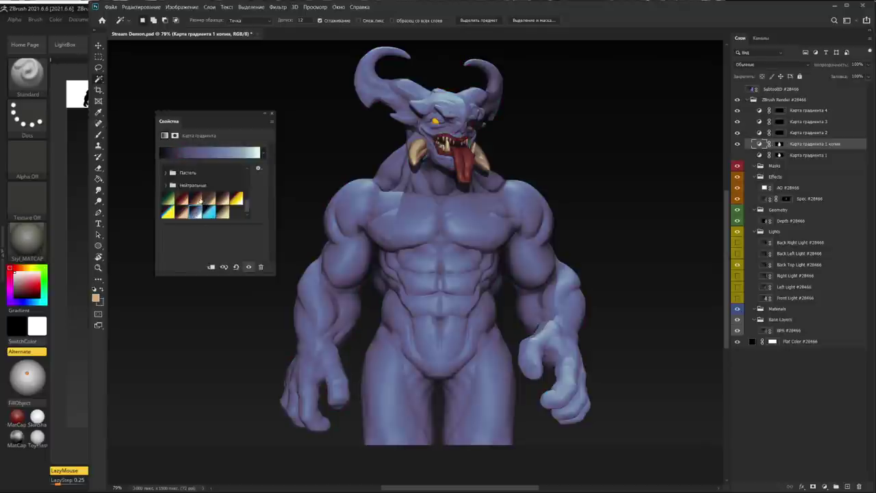
pyautogui.click(181, 198)
pyautogui.click(166, 198)
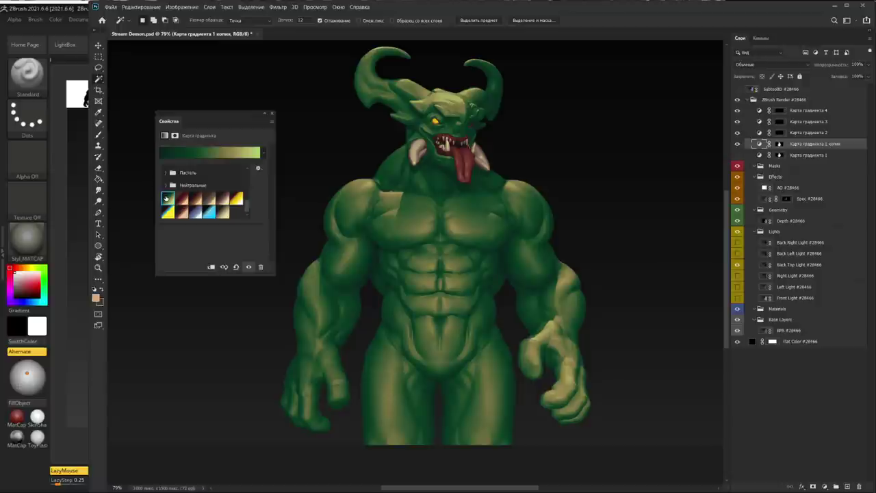
pyautogui.click(155, 249)
# Leave the gradient uninverted, shift the first stop and set an olive stop at 87%
pyautogui.click(169, 169)
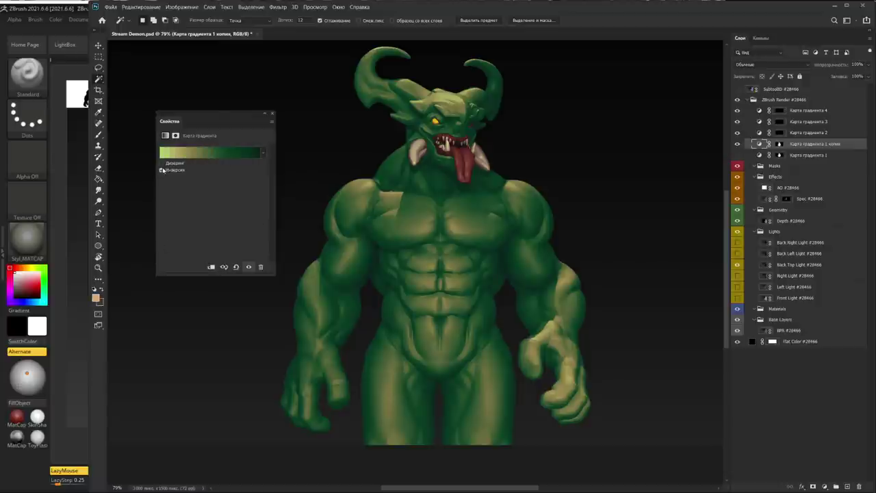
pyautogui.click(169, 170)
pyautogui.click(209, 152)
pyautogui.click(581, 321)
pyautogui.moveTo(581, 322); pyautogui.dragTo(568, 321)
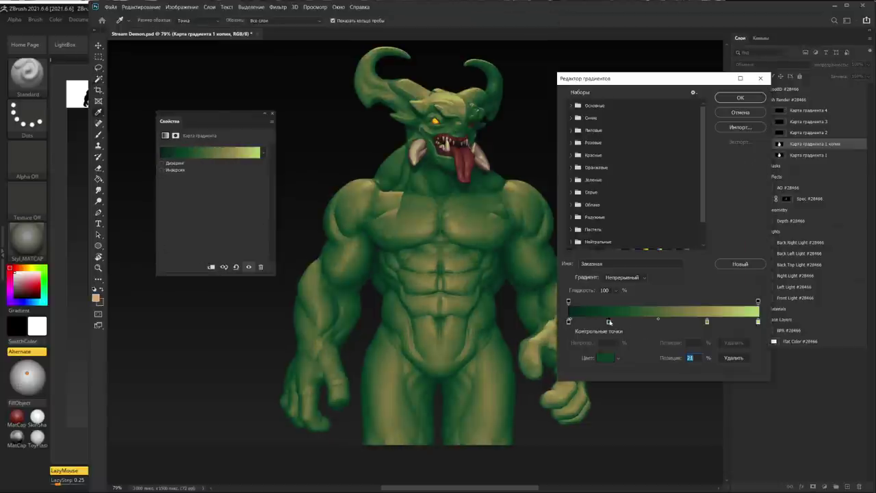
pyautogui.doubleClick(707, 321)
pyautogui.click(694, 137)
pyautogui.moveTo(707, 322)
pyautogui.mouseDown()
pyautogui.moveTo(735, 322)
pyautogui.moveTo(709, 322)
pyautogui.mouseUp()
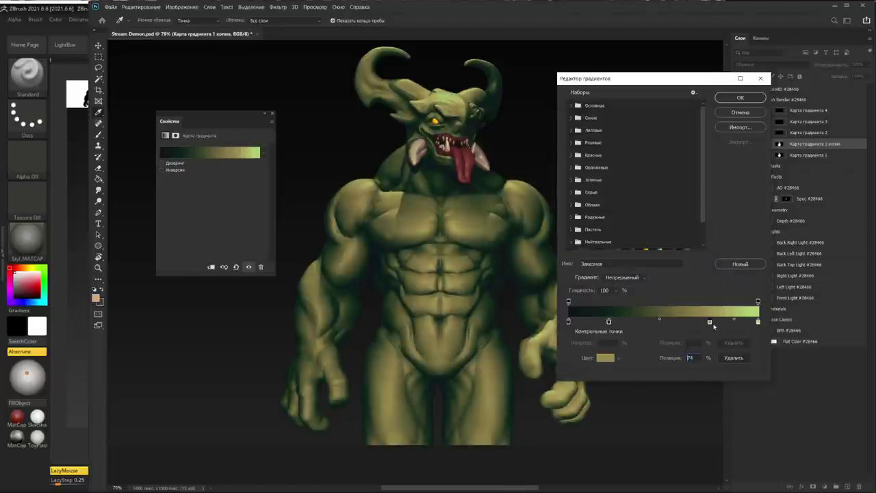
# Shift the 74% stop toward brown and add a dark olive stop at 51%
pyautogui.doubleClick(709, 322)
pyautogui.moveTo(597, 226); pyautogui.dragTo(597, 236)
pyautogui.click(678, 134)
pyautogui.click(664, 321)
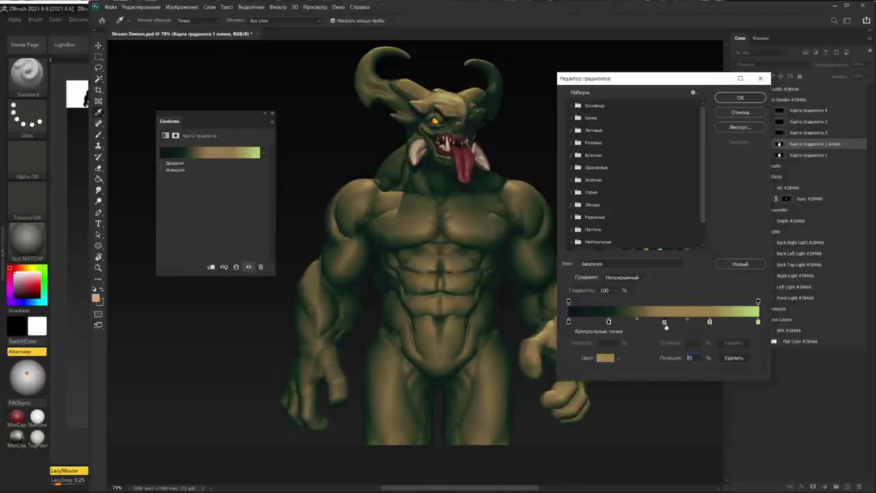
pyautogui.doubleClick(664, 321)
pyautogui.click(552, 201)
pyautogui.moveTo(597, 205)
pyautogui.mouseDown()
pyautogui.moveTo(597, 186)
pyautogui.moveTo(602, 236)
pyautogui.mouseUp()
pyautogui.click(507, 219)
pyautogui.click(525, 218)
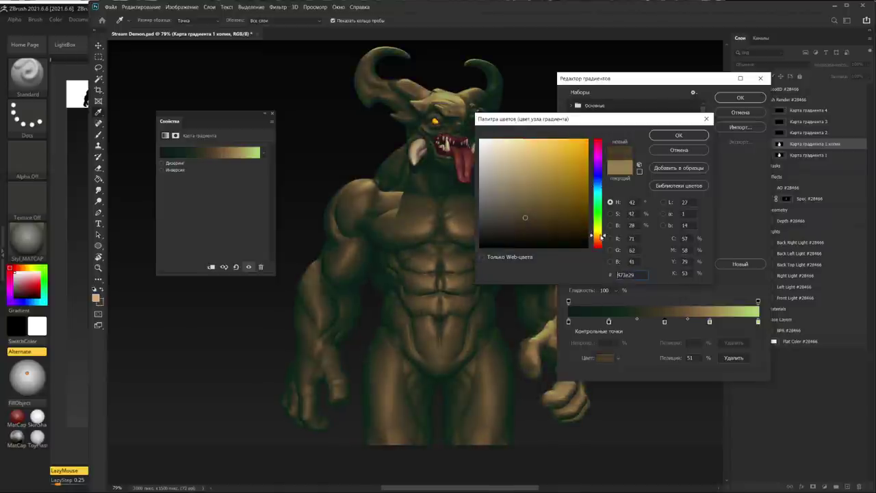
pyautogui.click(678, 134)
# Confirm the darkest and 21% stop colours and apply the near-black-to-olive gradient
pyautogui.doubleClick(567, 321)
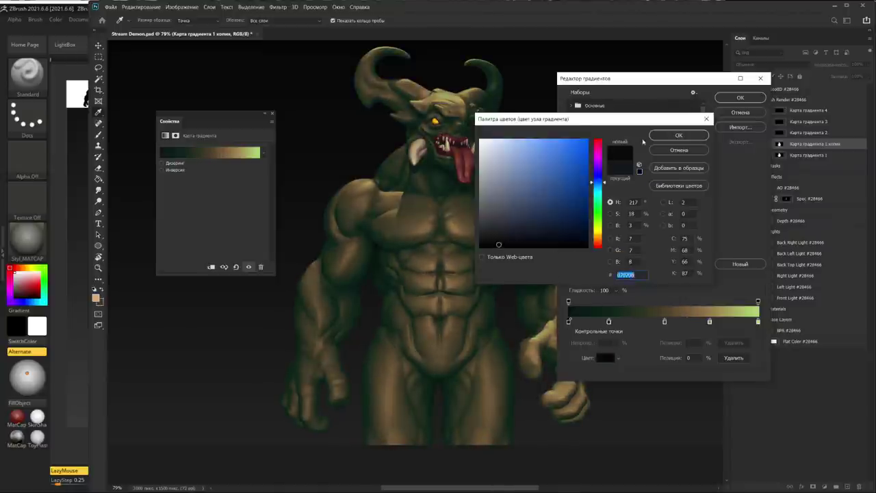
pyautogui.click(678, 135)
pyautogui.doubleClick(609, 321)
pyautogui.click(678, 135)
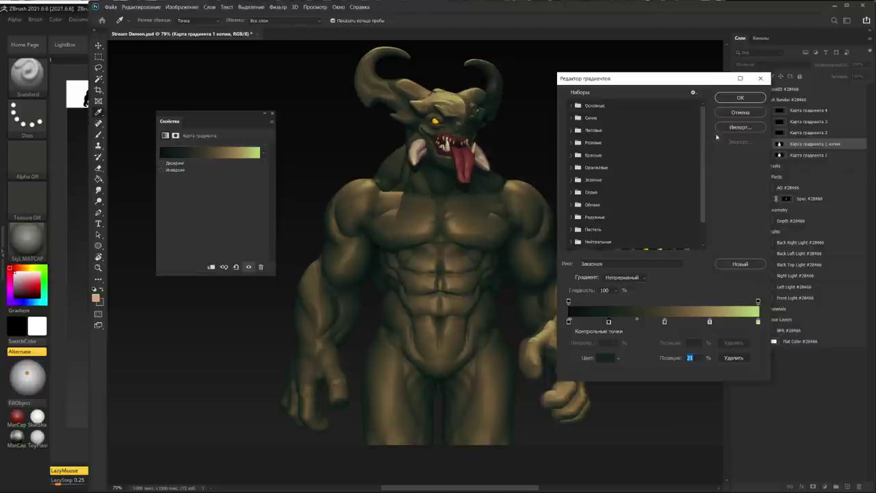
pyautogui.press('Return')
# Toggle the olive variant to compare, then select its mask with the eraser ready
pyautogui.click(736, 155)
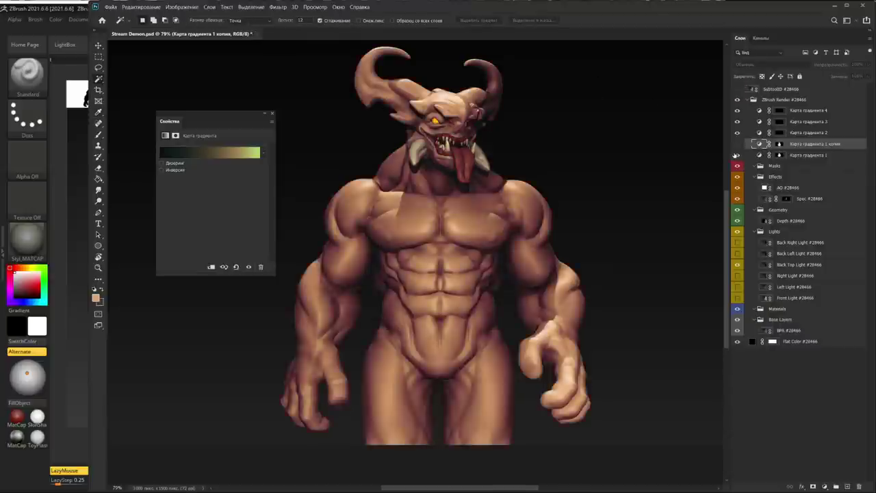
pyautogui.click(737, 144)
pyautogui.click(778, 143)
pyautogui.press('e')
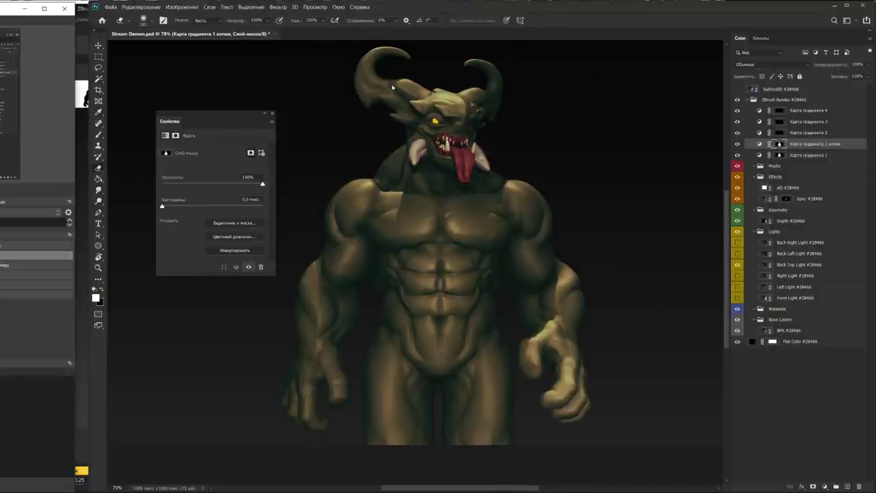
pyautogui.click(267, 113)
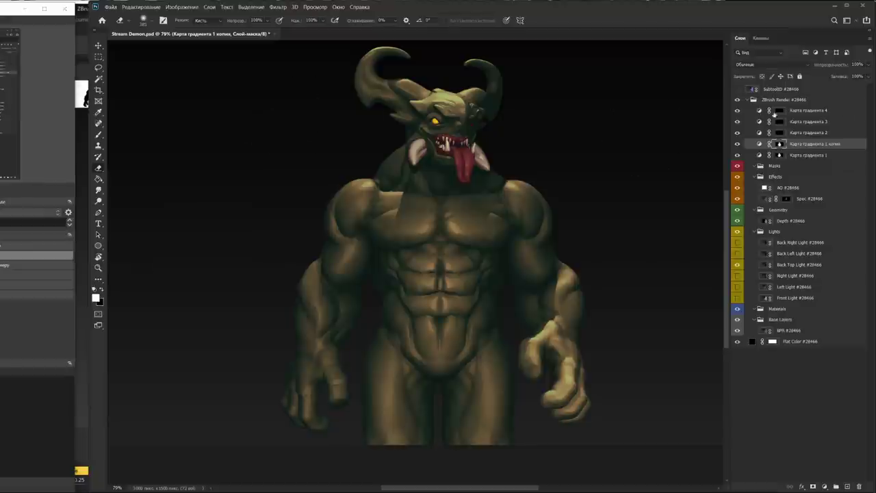
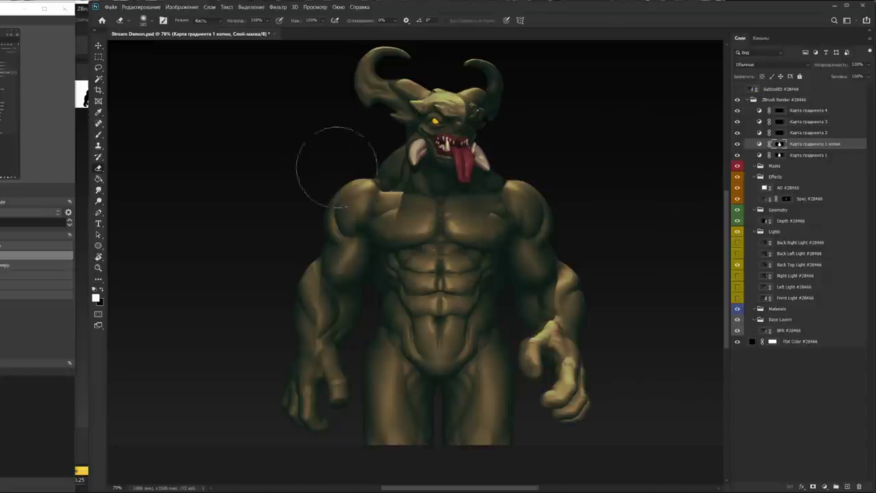
# On the copied gradient map mask, brighten the chest and redden the arms, shoulders and groin
pyautogui.moveTo(403, 234)
pyautogui.mouseDown()
pyautogui.moveTo(444, 260)
pyautogui.moveTo(438, 353)
pyautogui.mouseUp()
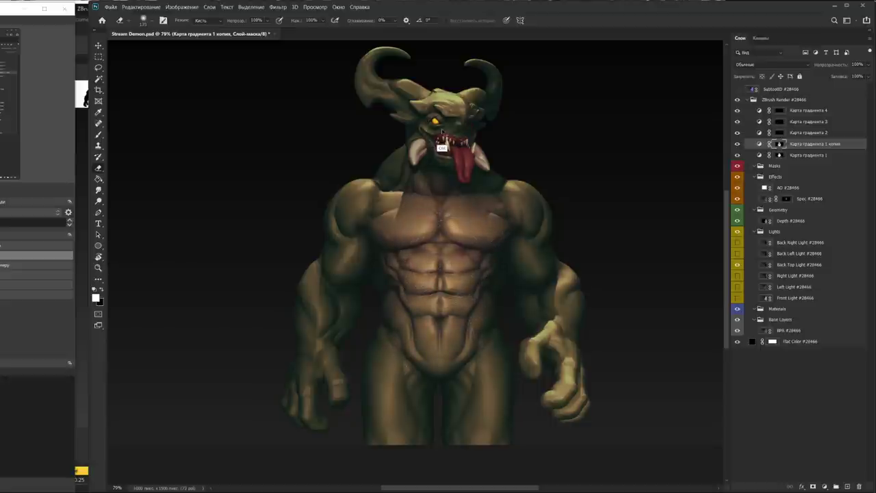
pyautogui.moveTo(335, 243); pyautogui.dragTo(361, 277)
pyautogui.press('x')
pyautogui.moveTo(517, 238); pyautogui.dragTo(548, 275)
pyautogui.press('x')
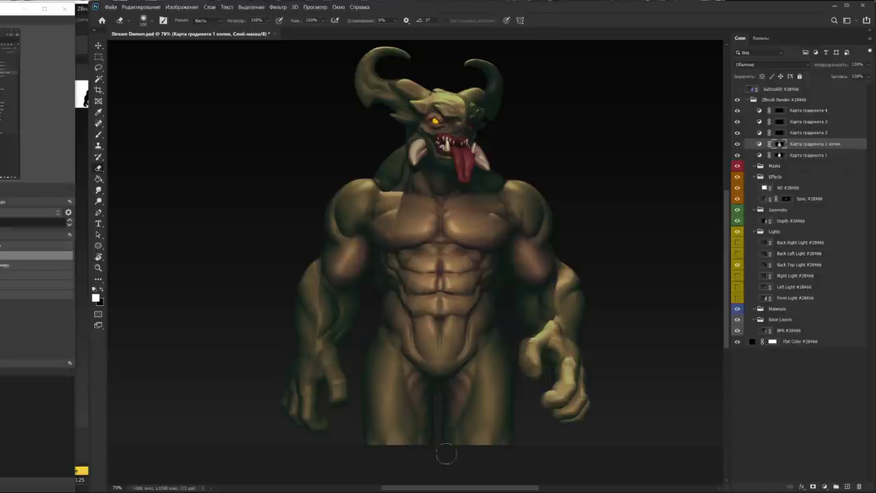
pyautogui.moveTo(410, 318); pyautogui.dragTo(454, 360)
pyautogui.press('x')
pyautogui.press('x')
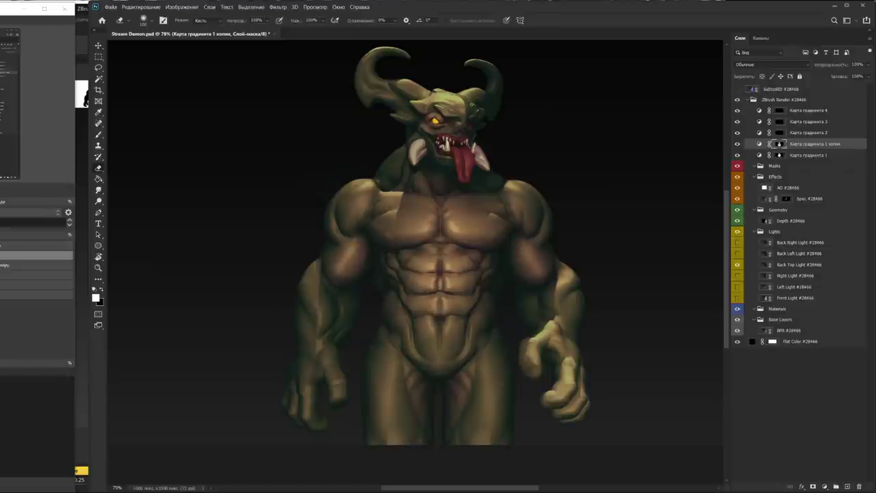
pyautogui.moveTo(390, 225); pyautogui.dragTo(437, 291)
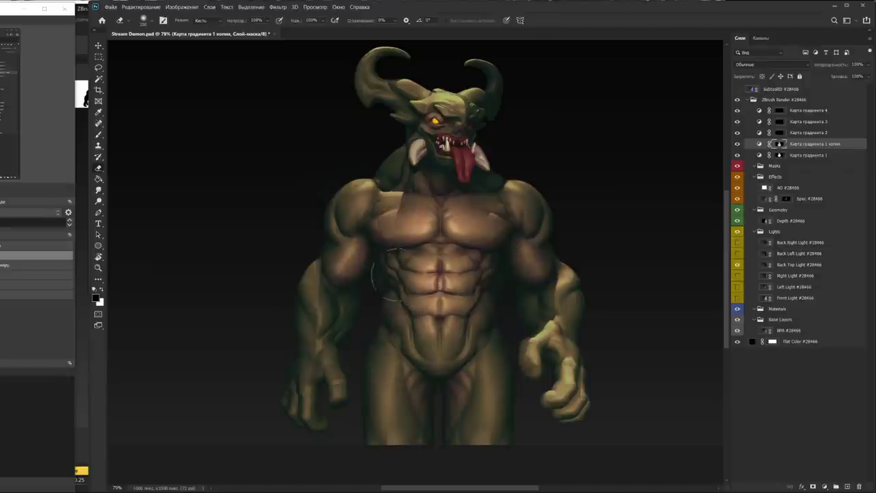
# Turn the face red, brighten the left horn and tint both hands and forearms reddish
pyautogui.moveTo(427, 137); pyautogui.dragTo(472, 130)
pyautogui.press('x')
pyautogui.moveTo(358, 88); pyautogui.dragTo(407, 75)
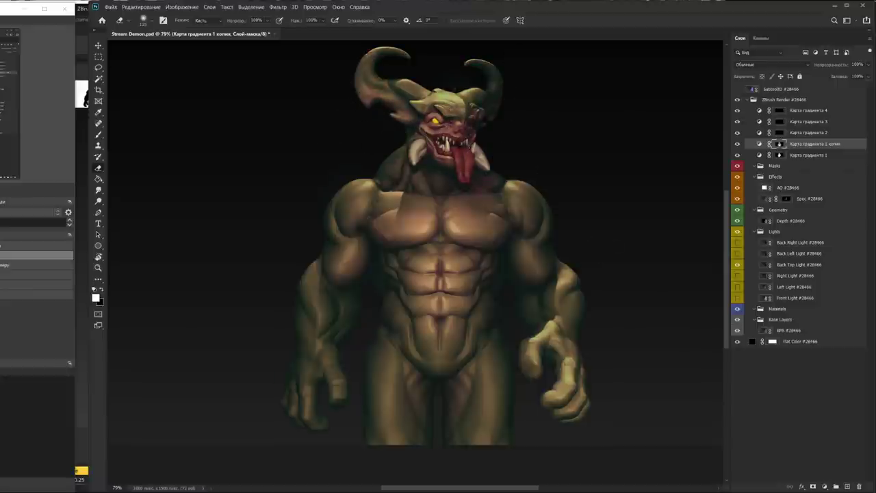
pyautogui.moveTo(554, 335); pyautogui.dragTo(582, 417)
pyautogui.moveTo(291, 390)
pyautogui.mouseDown()
pyautogui.moveTo(351, 423)
pyautogui.moveTo(329, 301)
pyautogui.mouseUp()
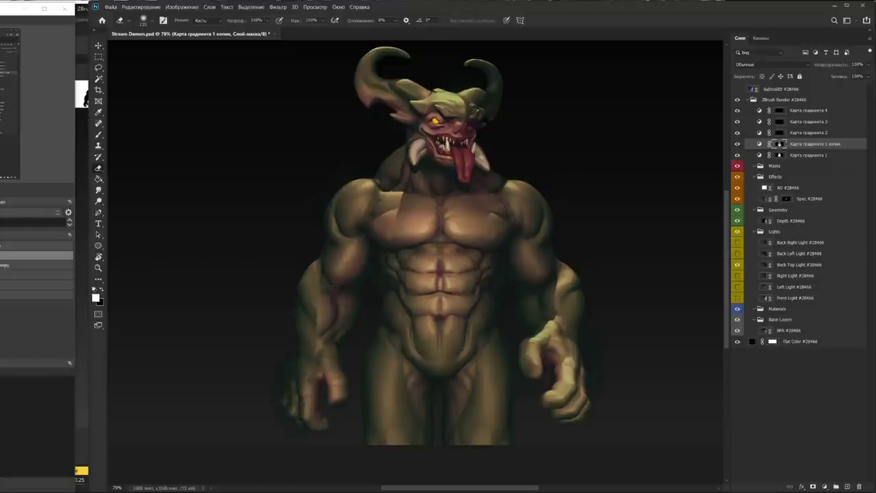
pyautogui.moveTo(540, 287); pyautogui.dragTo(565, 291)
# Add a new empty layer above Карта градиента 4 in Мягкий свет blend mode
pyautogui.press('x')
pyautogui.click(758, 110)
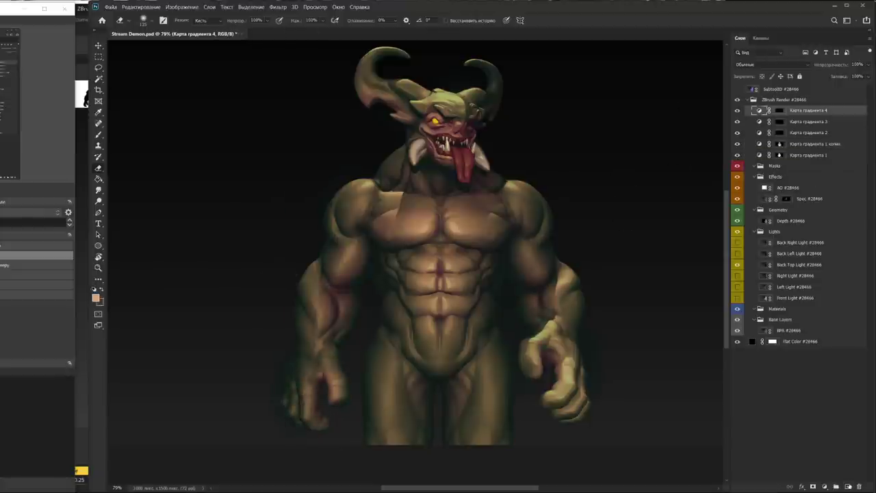
pyautogui.click(846, 486)
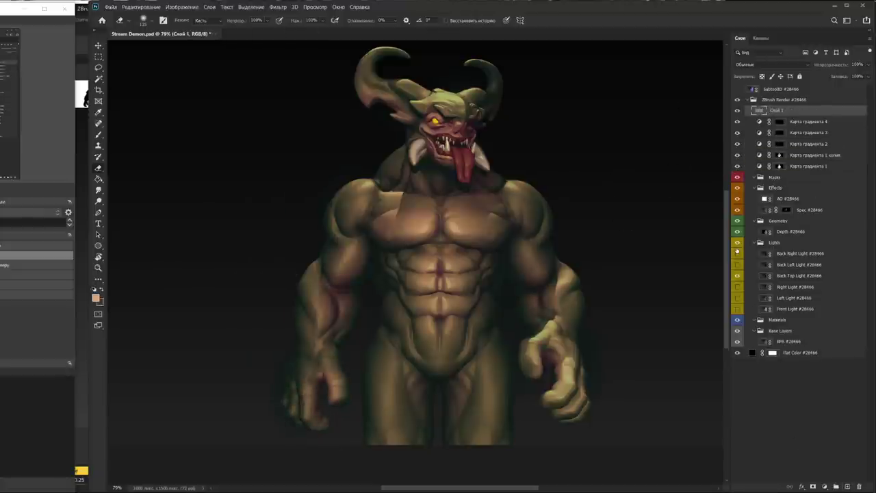
pyautogui.click(763, 65)
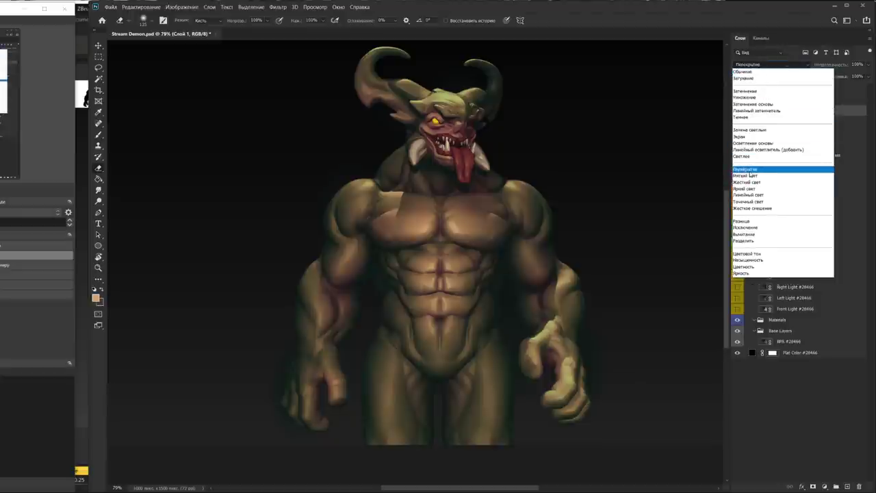
pyautogui.click(758, 176)
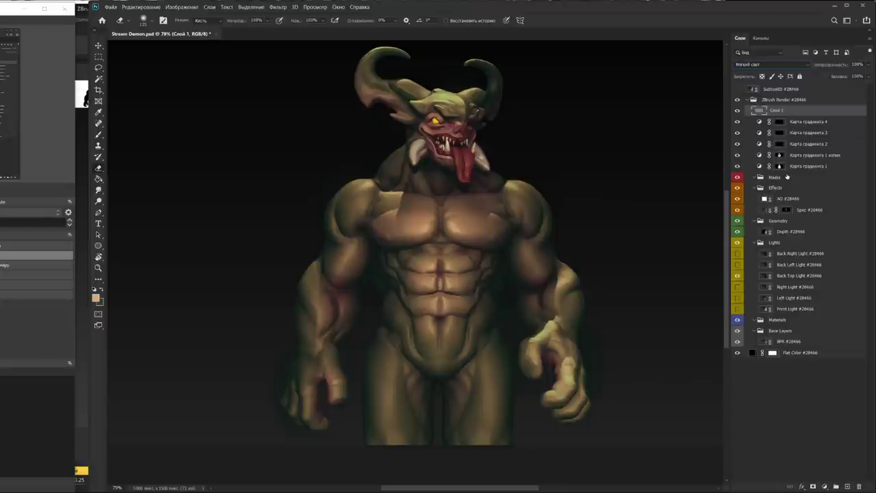
# Toggle a layer's visibility to compare, then load the demon's silhouette selection
pyautogui.click(737, 169)
pyautogui.click(737, 166)
pyautogui.click(736, 169)
pyautogui.keyDown('ctrl'); pyautogui.click(758, 110); pyautogui.keyUp('ctrl')
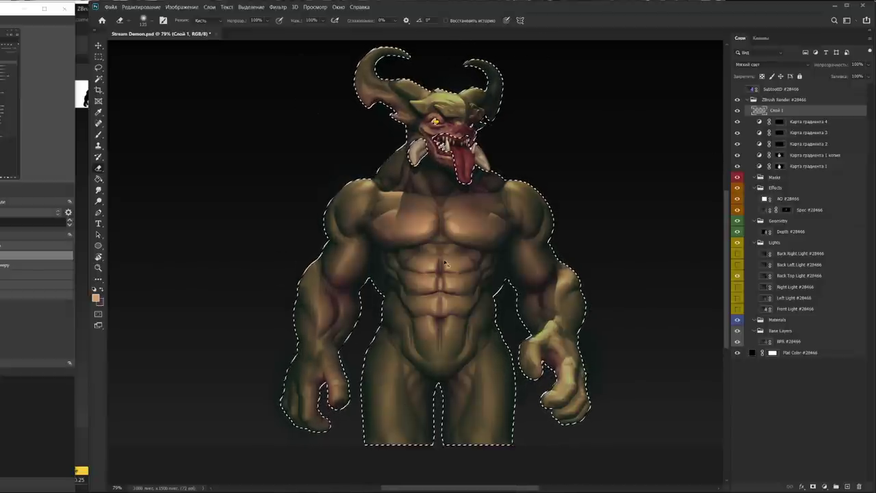
pyautogui.hotkey('ctrl', "'")
# Clear the selection and switch to the Мягкая круглая soft round brush
pyautogui.hotkey('ctrl', 'h')
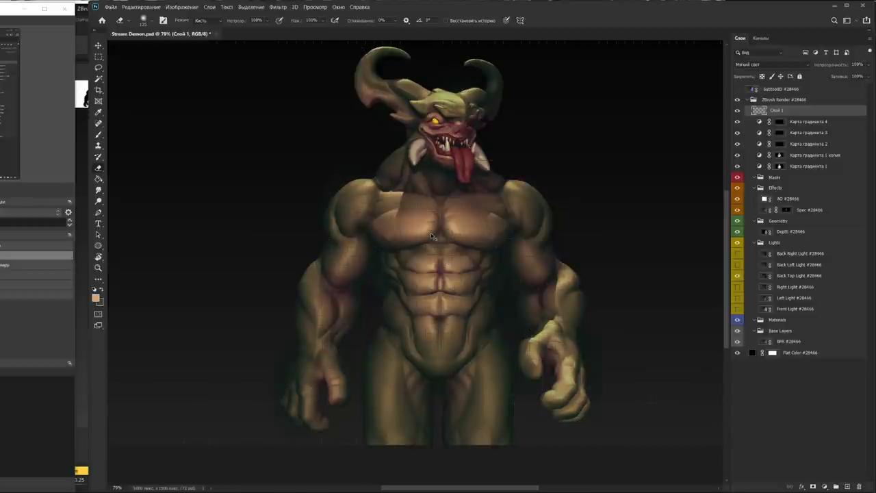
pyautogui.click(182, 7)
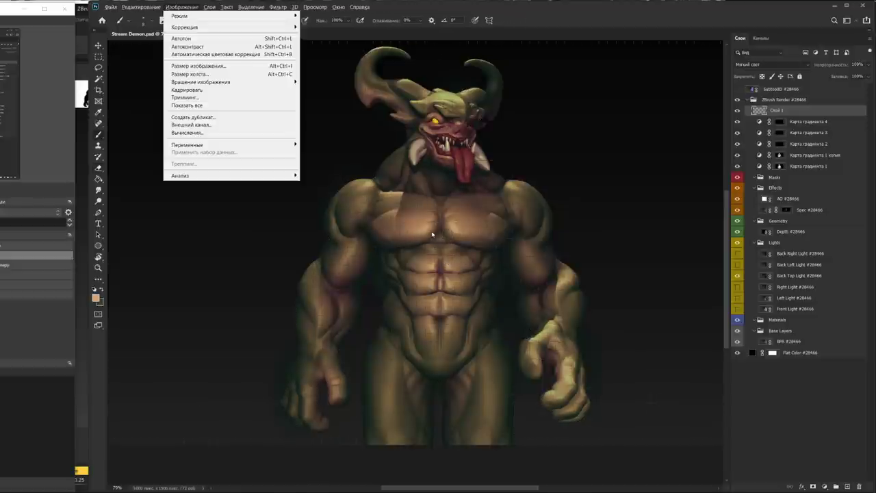
pyautogui.click(587, 163)
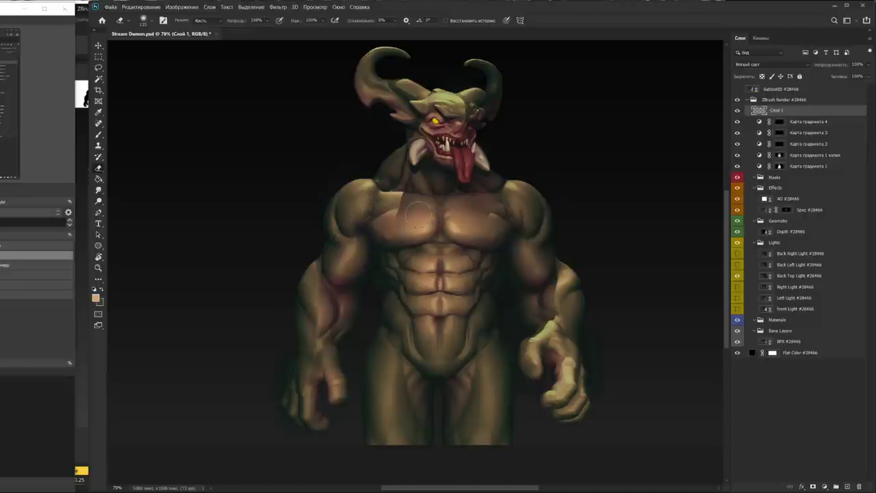
pyautogui.press('b')
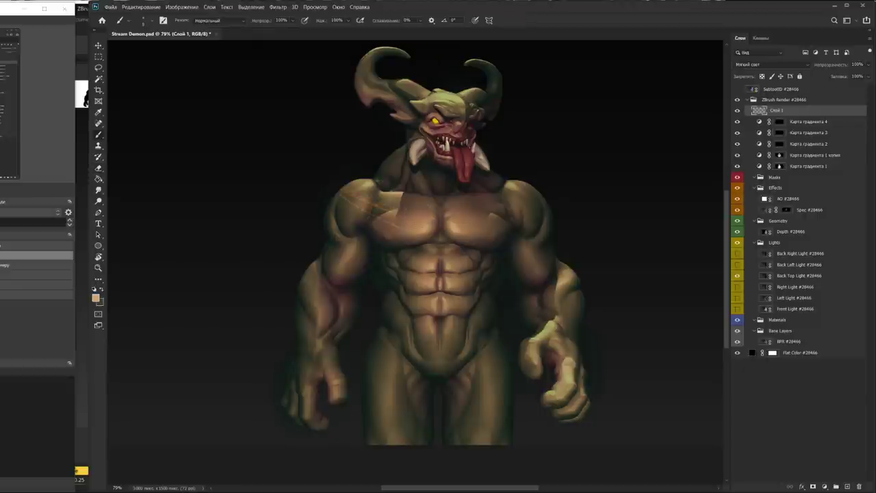
pyautogui.hotkey('ctrl', 'z')
pyautogui.rightClick(603, 203)
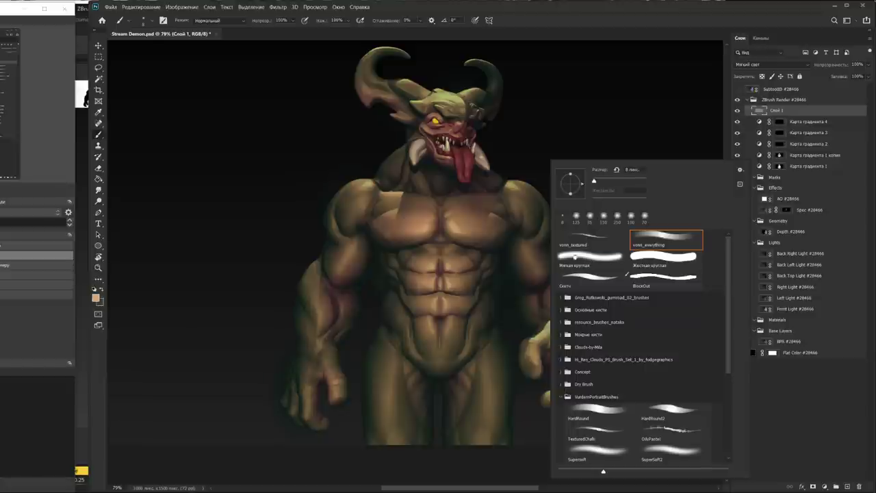
pyautogui.click(574, 256)
pyautogui.press('Return')
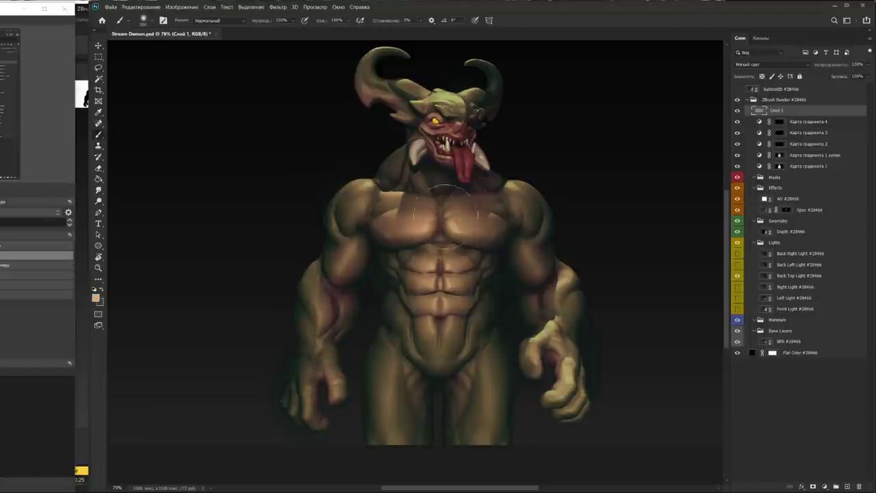
# Choose a blue colour and paint soft blue tones over the demon's lower body on Слой 1
pyautogui.click(806, 179)
pyautogui.moveTo(806, 179); pyautogui.dragTo(499, 120)
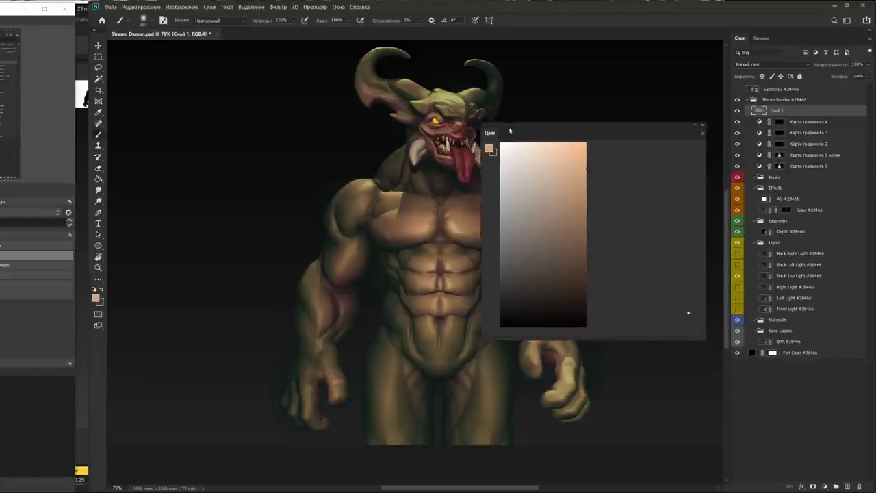
pyautogui.click(686, 208)
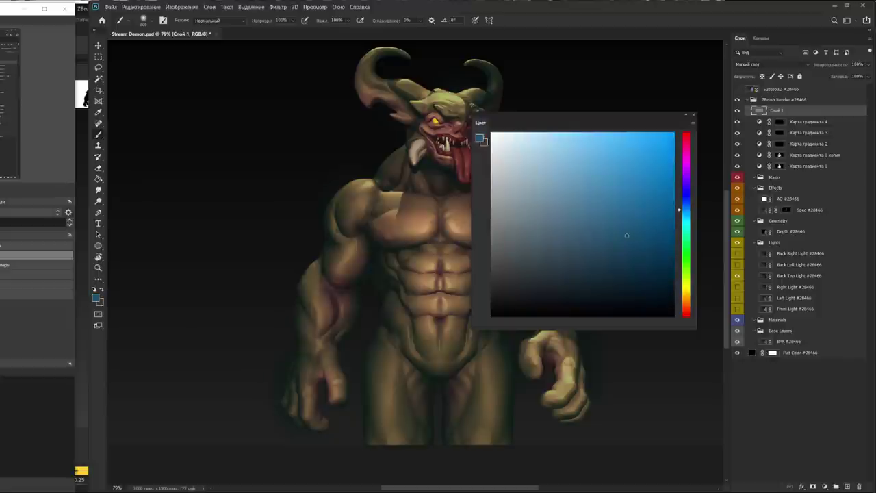
pyautogui.press('F6')
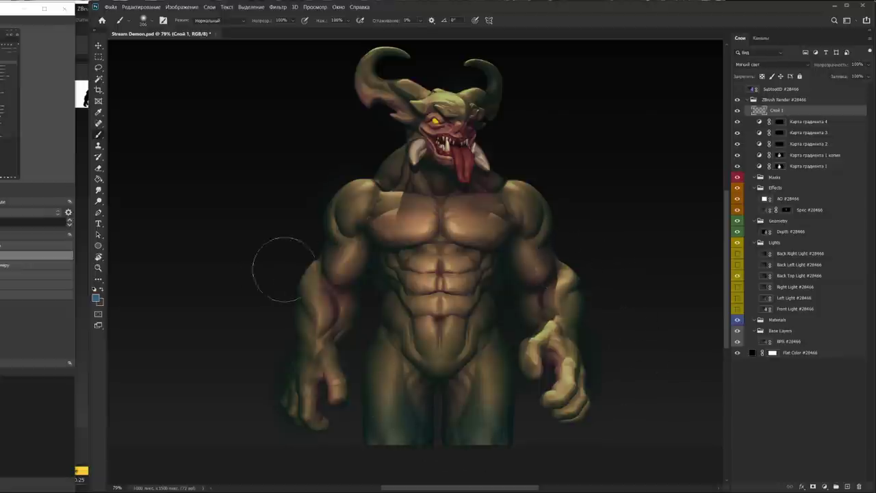
pyautogui.moveTo(759, 110); pyautogui.dragTo(457, 355)
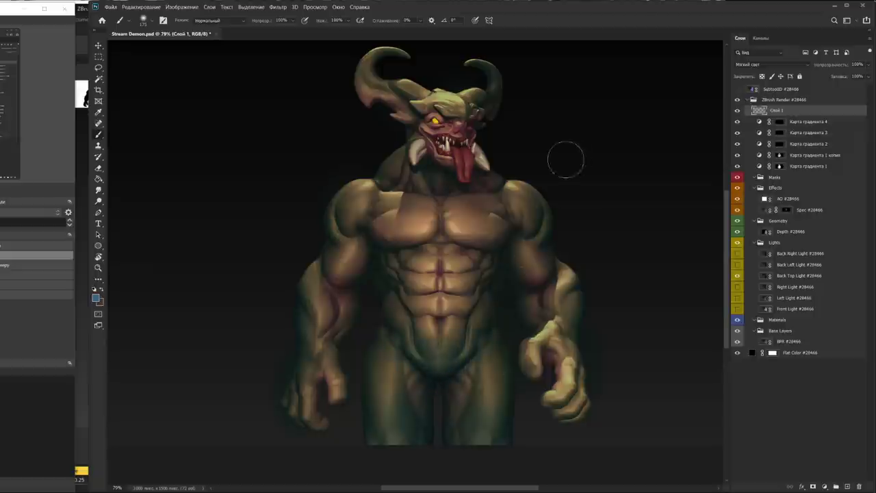
pyautogui.keyDown('alt'); pyautogui.scroll(1, 552, 239); pyautogui.keyUp('alt')
pyautogui.keyDown('alt'); pyautogui.scroll(1, 424, 253); pyautogui.keyUp('alt')
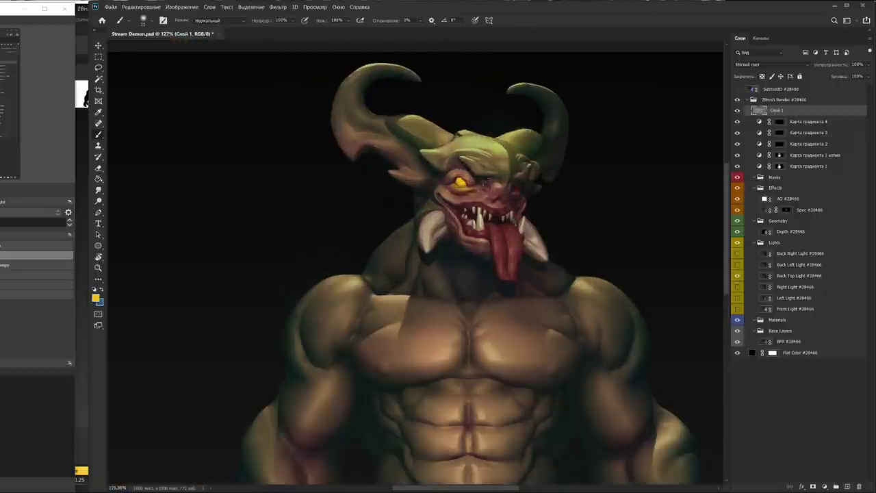
pyautogui.keyDown('alt'); pyautogui.scroll(-4, 468, 186); pyautogui.keyUp('alt')
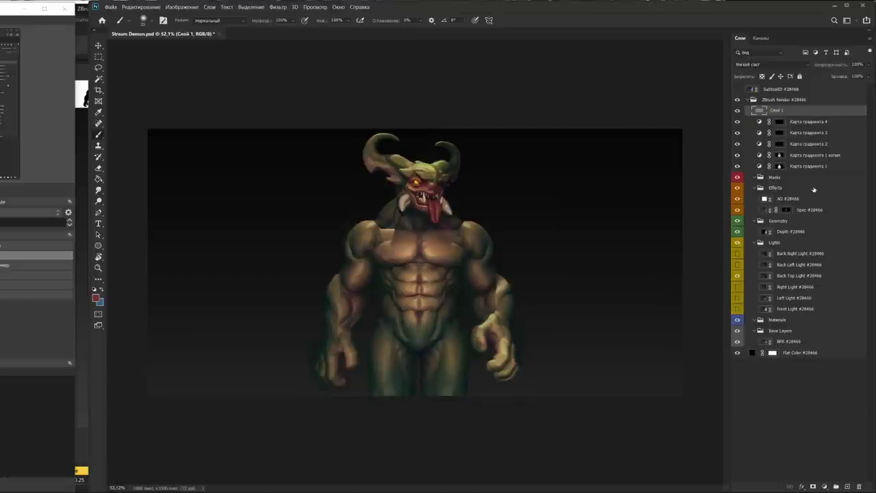
pyautogui.click(847, 486)
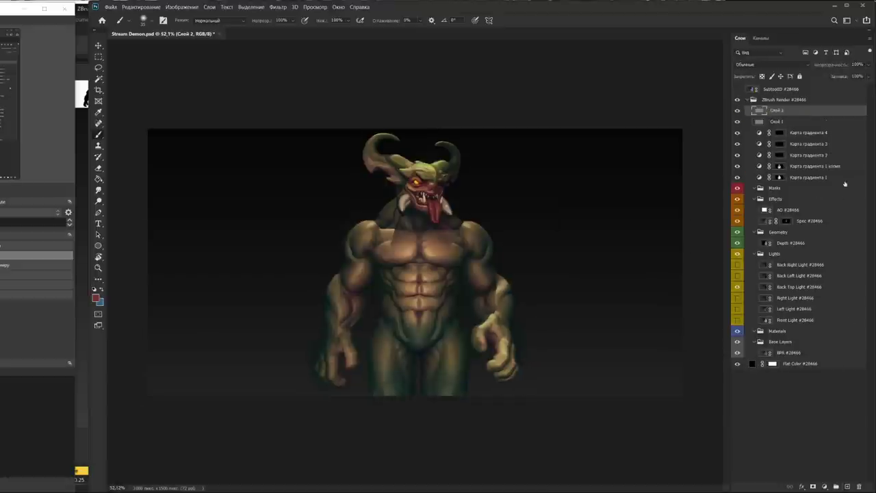
pyautogui.click(758, 64)
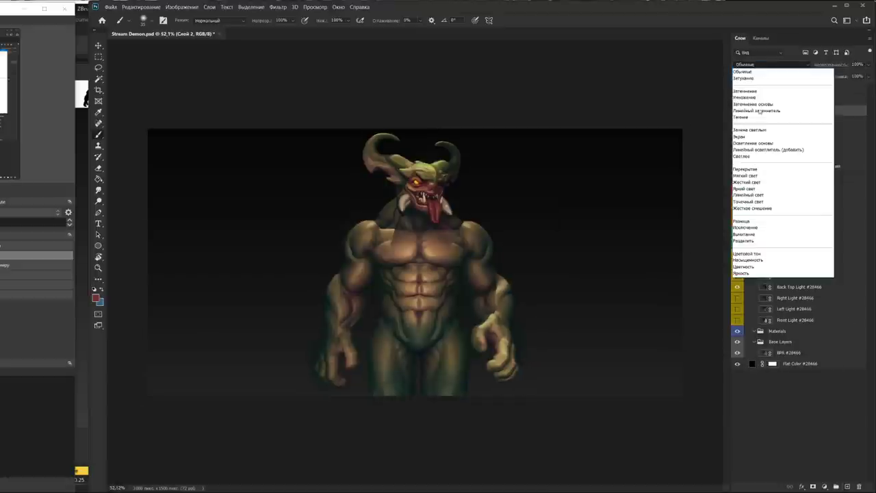
pyautogui.click(753, 171)
pyautogui.rightClick(453, 224)
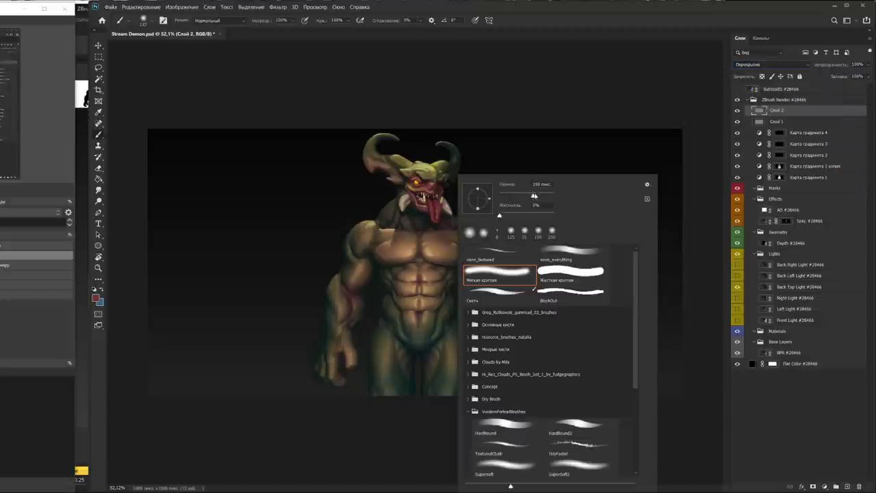
pyautogui.moveTo(438, 219); pyautogui.dragTo(616, 369)
pyautogui.hotkey('ctrl', 'z')
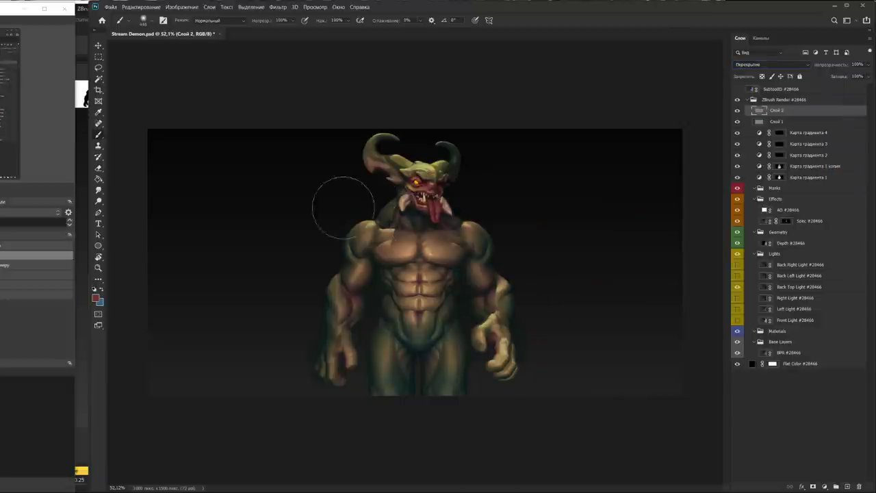
pyautogui.press('d')
pyautogui.press('x')
pyautogui.moveTo(404, 157); pyautogui.dragTo(468, 243)
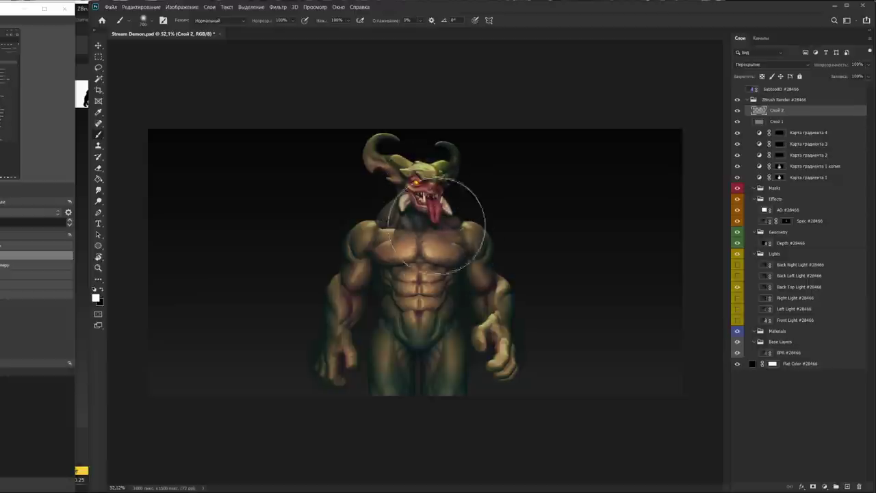
pyautogui.moveTo(424, 178); pyautogui.dragTo(449, 258)
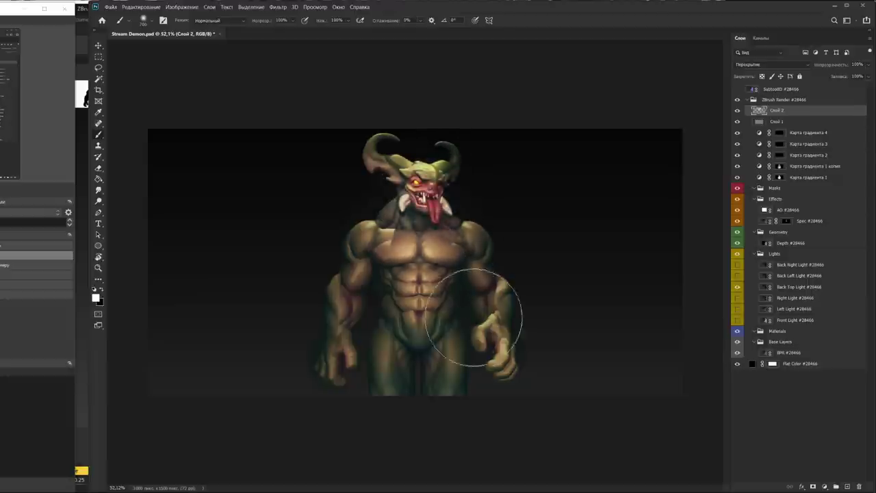
pyautogui.keyDown('alt'); pyautogui.scroll(3, 506, 184); pyautogui.keyUp('alt')
pyautogui.keyDown('alt'); pyautogui.scroll(-2, 520, 205); pyautogui.keyUp('alt')
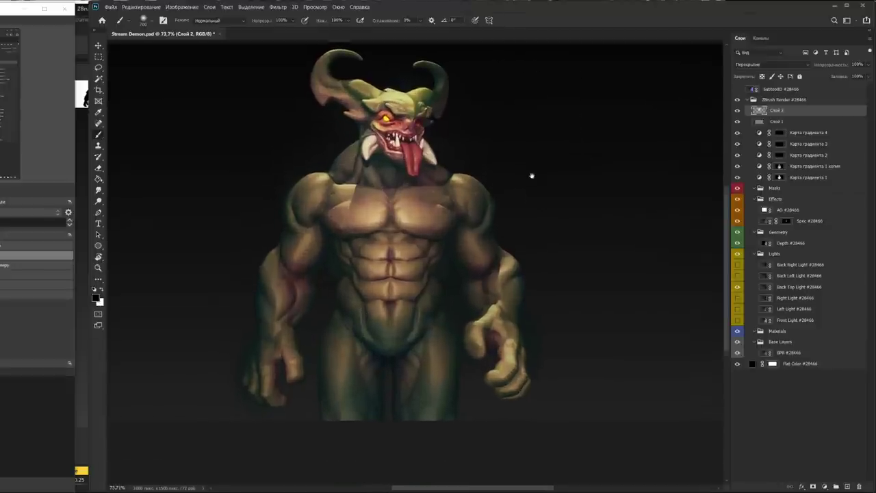
pyautogui.moveTo(531, 176); pyautogui.dragTo(531, 165)
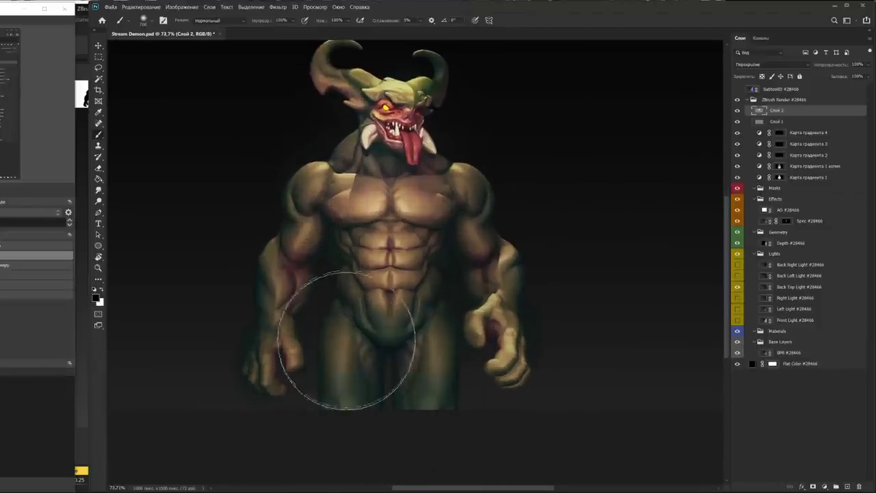
# Set the foreground colour to a dark blue-grey, testing and undoing one darkening stroke
pyautogui.click(95, 297)
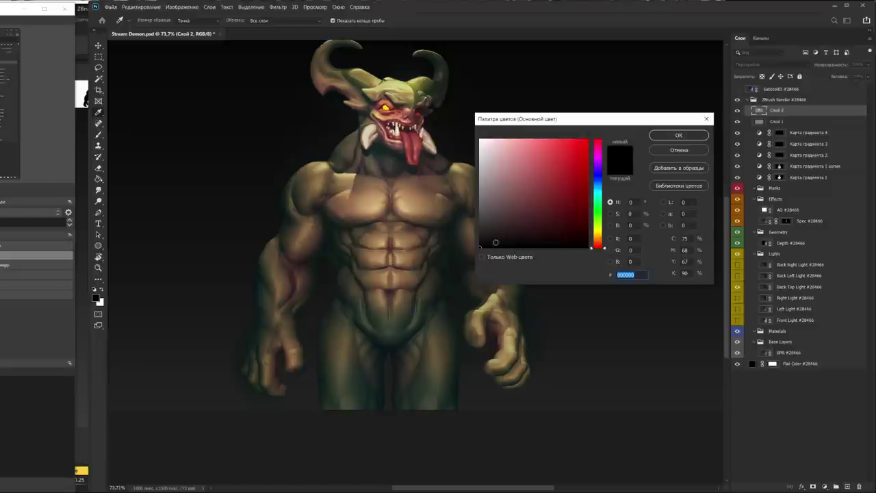
pyautogui.click(485, 225)
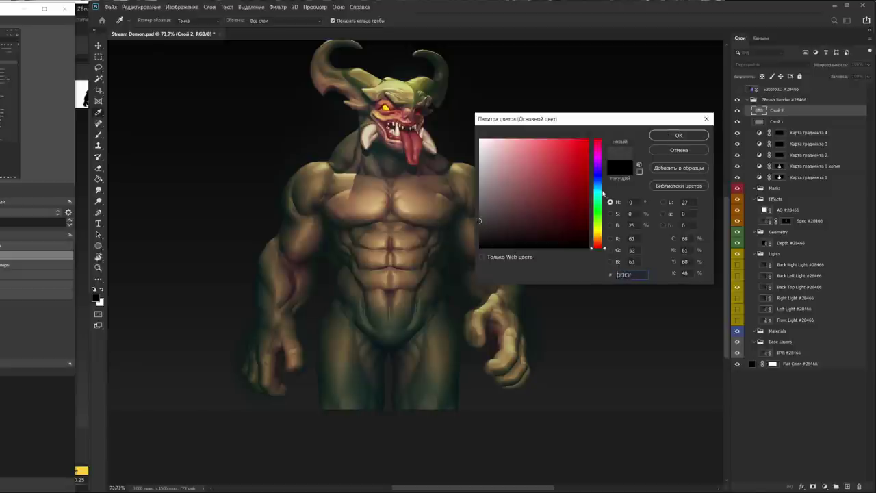
pyautogui.click(497, 225)
pyautogui.click(663, 136)
pyautogui.moveTo(351, 322); pyautogui.dragTo(369, 301)
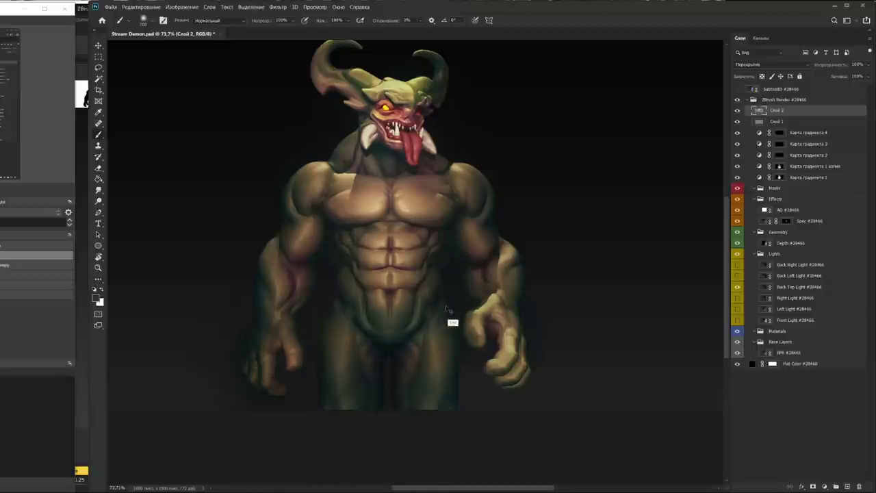
pyautogui.hotkey('ctrl', 'z')
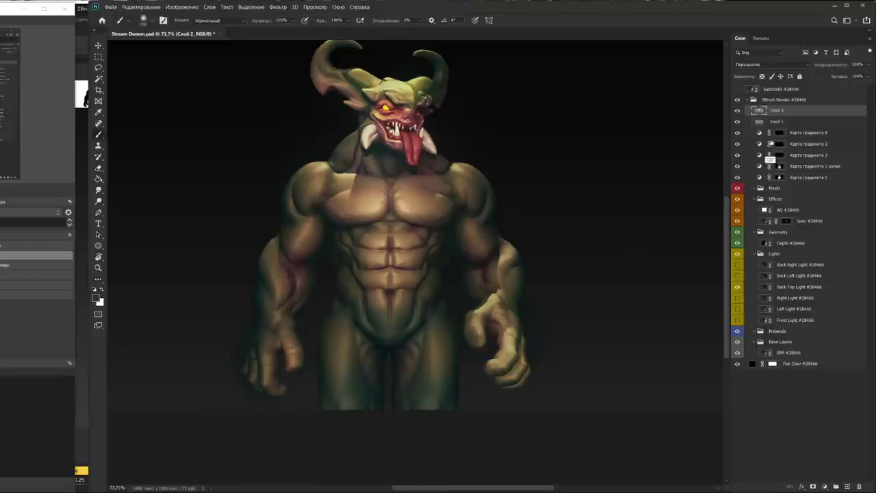
# Load and clear the silhouette selection, then add a new empty layer above Слой 2
pyautogui.keyDown('ctrl'); pyautogui.click(778, 178); pyautogui.keyUp('ctrl')
pyautogui.keyDown('ctrl'); pyautogui.scroll(-3, 332, 437); pyautogui.keyUp('ctrl')
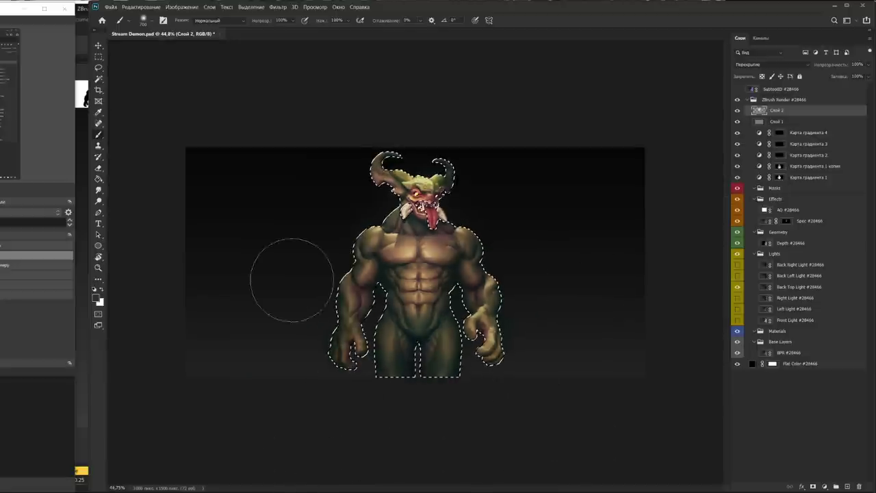
pyautogui.hotkey('ctrl', 'd')
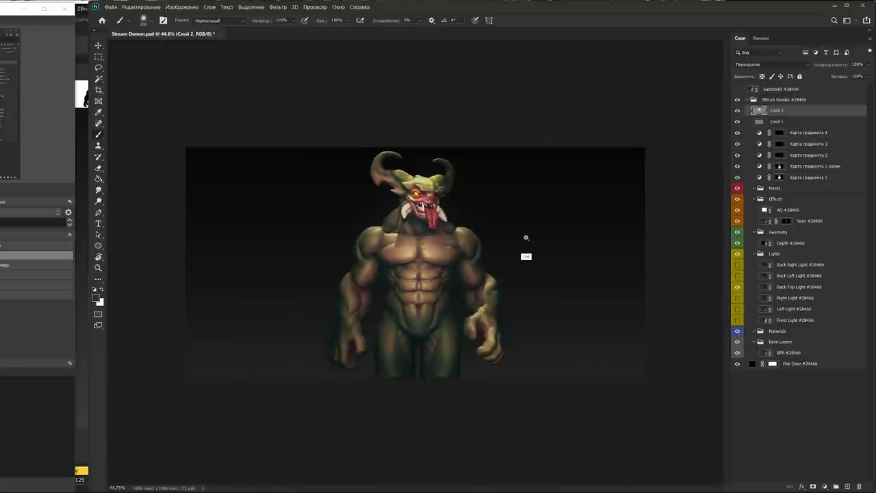
pyautogui.keyDown('ctrl'); pyautogui.scroll(2, 540, 235); pyautogui.keyUp('ctrl')
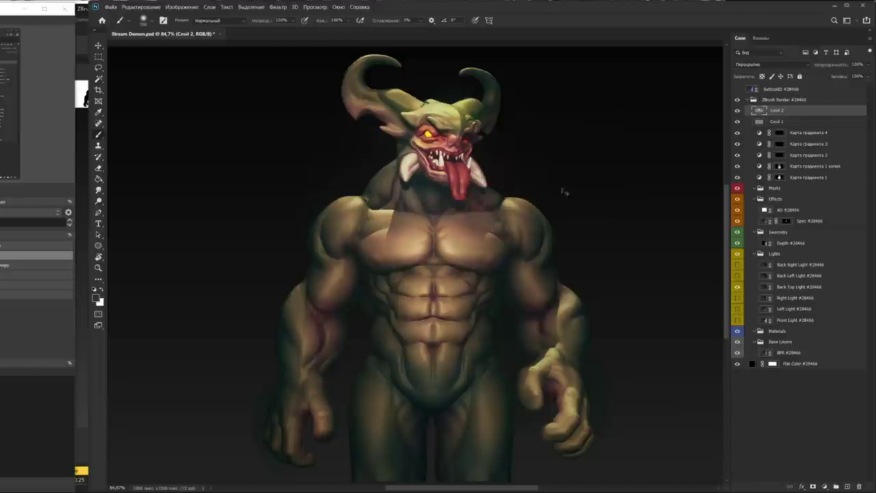
pyautogui.keyDown('ctrl'); pyautogui.scroll(-2, 554, 190); pyautogui.keyUp('ctrl')
pyautogui.keyDown('ctrl'); pyautogui.scroll(3, 445, 137); pyautogui.keyUp('ctrl')
pyautogui.keyDown('ctrl'); pyautogui.scroll(1, 445, 137); pyautogui.keyUp('ctrl')
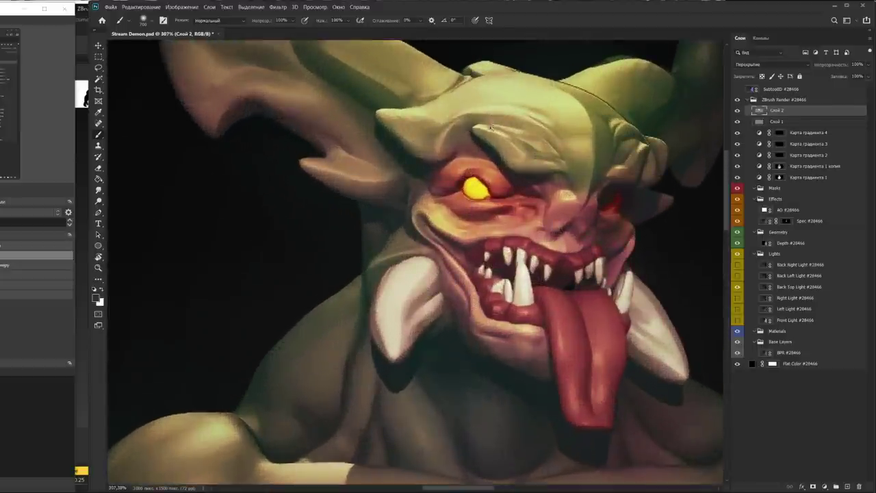
pyautogui.keyDown('ctrl'); pyautogui.scroll(-4, 452, 136); pyautogui.keyUp('ctrl')
pyautogui.keyDown('ctrl'); pyautogui.scroll(-1, 454, 134); pyautogui.keyUp('ctrl')
pyautogui.click(847, 486)
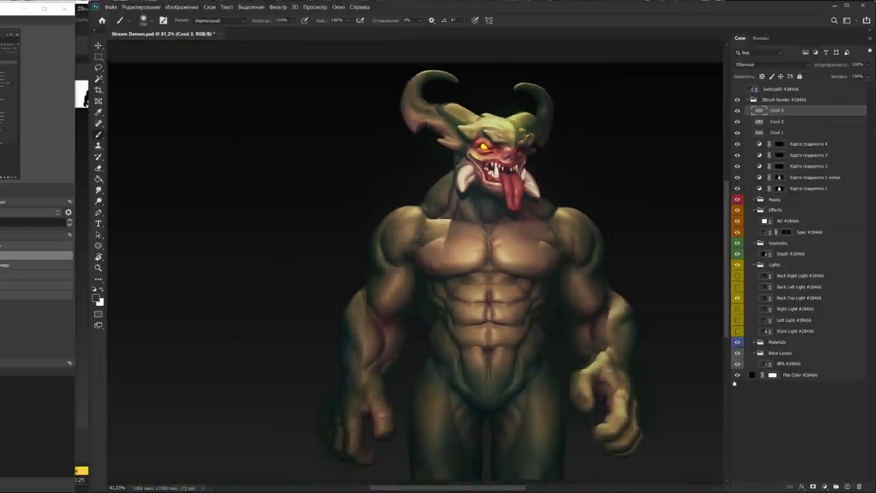
# Choose the vmm_everything brush preset, trying and undoing dark strokes on the tongue
pyautogui.rightClick(551, 188)
pyautogui.click(627, 245)
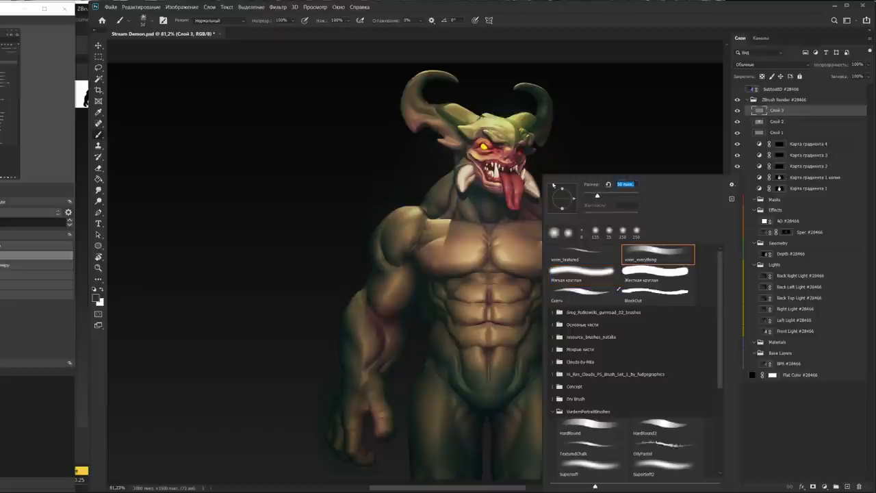
pyautogui.press('Return')
pyautogui.keyDown('alt'); pyautogui.scroll(10, 516, 172); pyautogui.keyUp('alt')
pyautogui.moveTo(503, 183); pyautogui.dragTo(483, 229)
pyautogui.moveTo(510, 199); pyautogui.dragTo(525, 288)
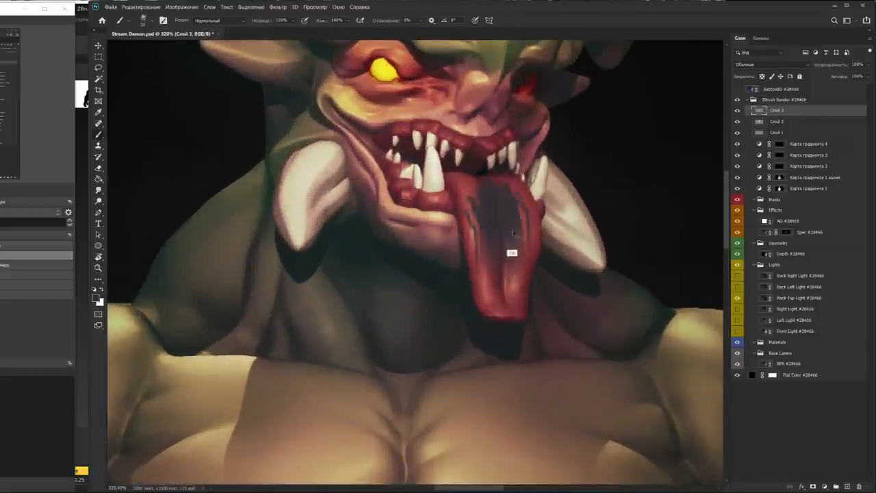
pyautogui.hotkey('ctrl', 'z')
pyautogui.hotkey('ctrl', 'z')
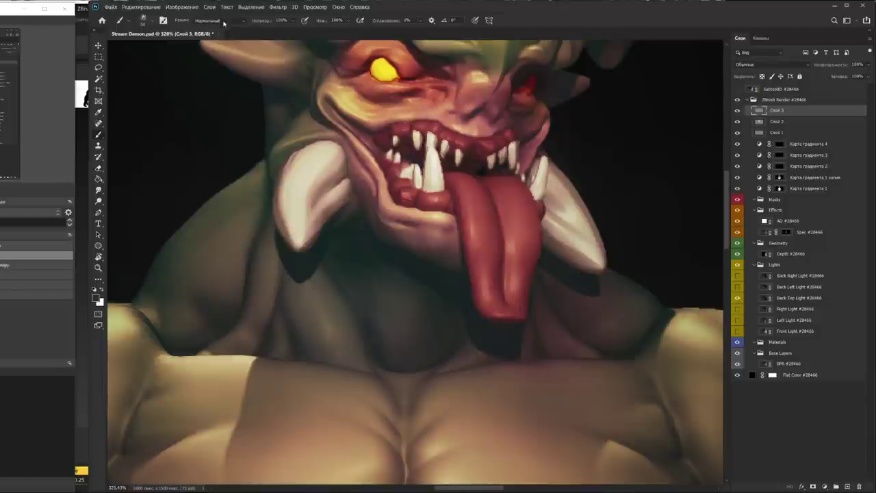
# Set the brush mode to Осветление основы and test dodge strokes on the tongue, then undo them
pyautogui.click(221, 21)
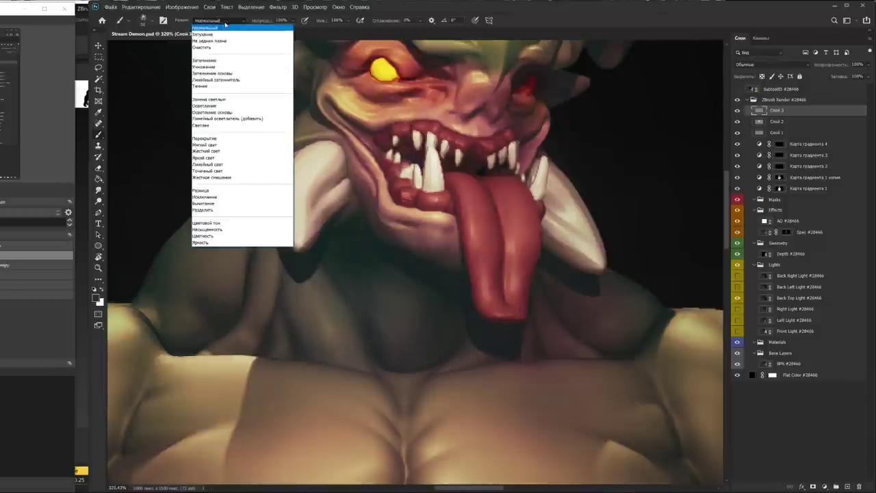
pyautogui.click(239, 112)
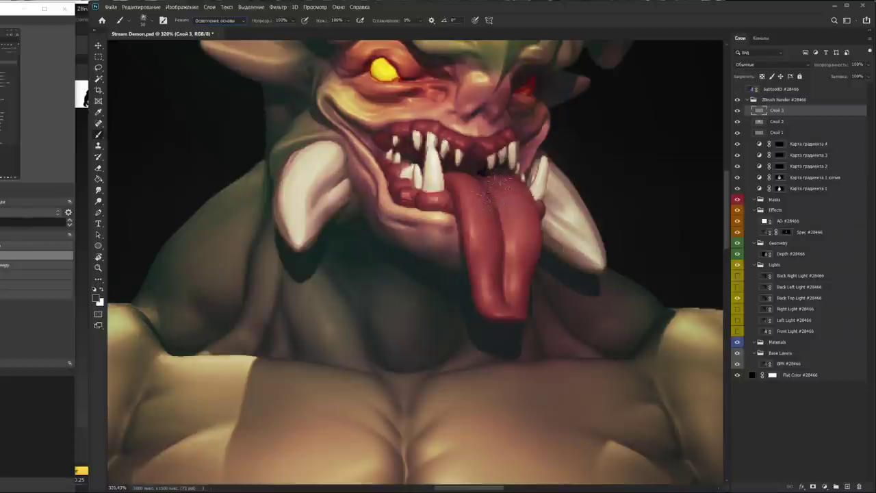
pyautogui.keyDown('alt'); pyautogui.scroll(-5, 580, 176); pyautogui.keyUp('alt')
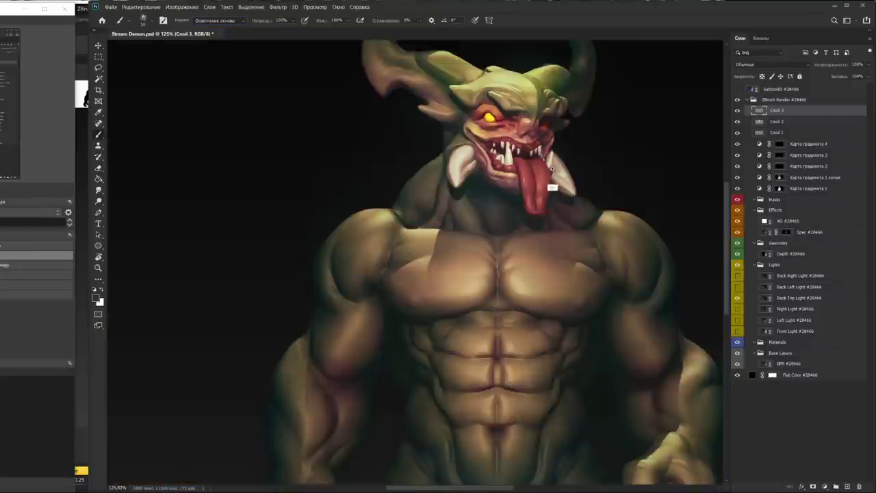
pyautogui.keyDown('alt'); pyautogui.scroll(6, 580, 176); pyautogui.keyUp('alt')
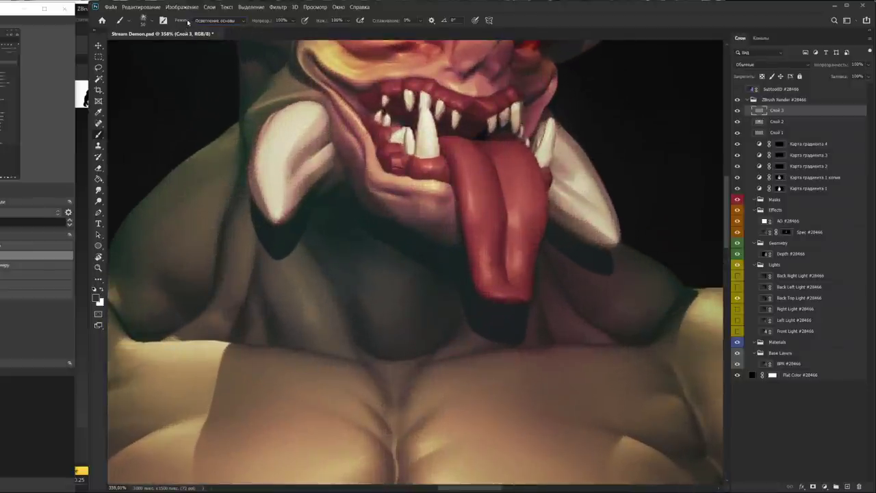
pyautogui.moveTo(494, 164)
pyautogui.mouseDown()
pyautogui.moveTo(506, 226)
pyautogui.moveTo(503, 177)
pyautogui.moveTo(516, 243)
pyautogui.moveTo(537, 226)
pyautogui.moveTo(527, 234)
pyautogui.mouseUp()
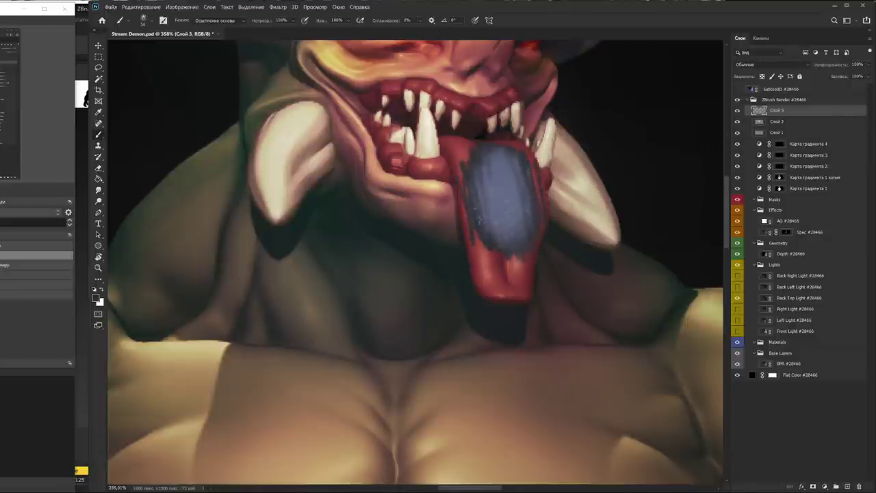
pyautogui.moveTo(483, 182); pyautogui.dragTo(509, 250)
pyautogui.moveTo(493, 165); pyautogui.dragTo(520, 273)
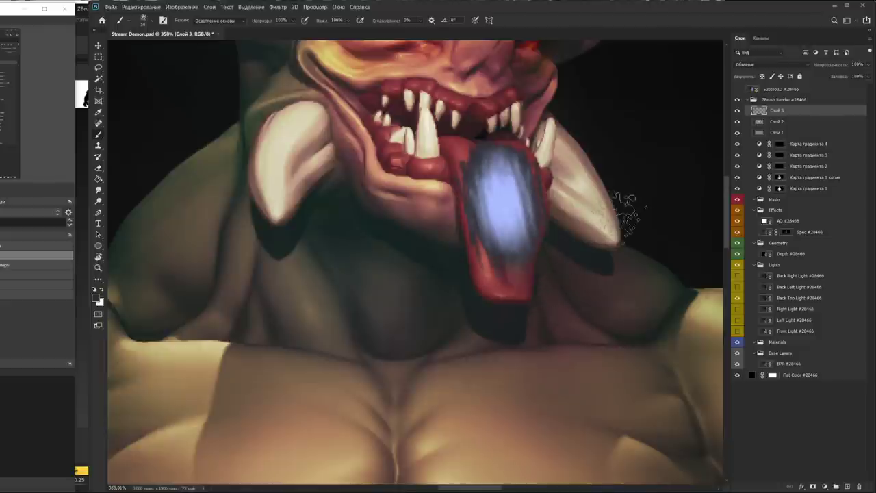
pyautogui.moveTo(503, 195); pyautogui.dragTo(506, 212)
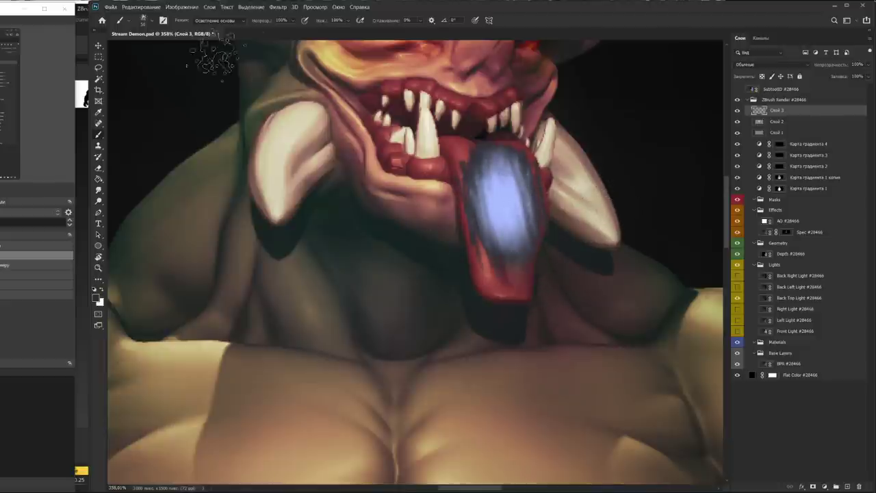
pyautogui.hotkey('ctrl', 'z')
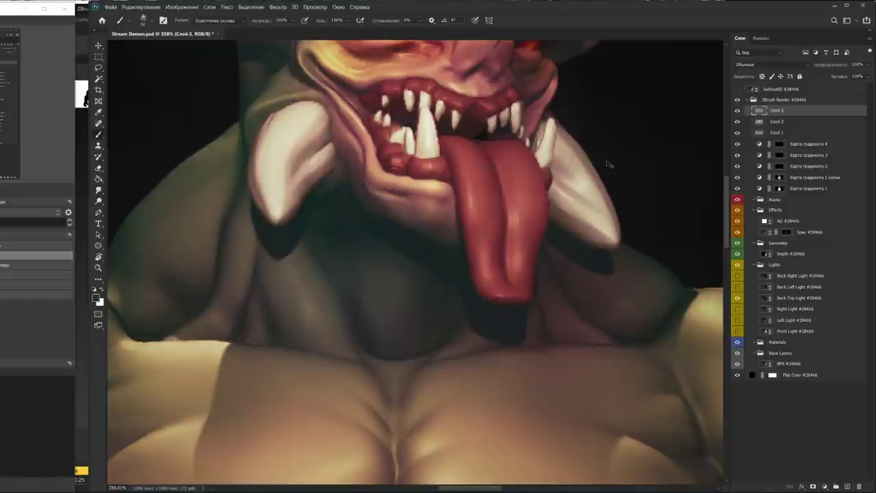
pyautogui.keyDown('alt'); pyautogui.scroll(-5, 583, 183); pyautogui.keyUp('alt')
pyautogui.keyDown('alt'); pyautogui.scroll(-1, 561, 107); pyautogui.keyUp('alt')
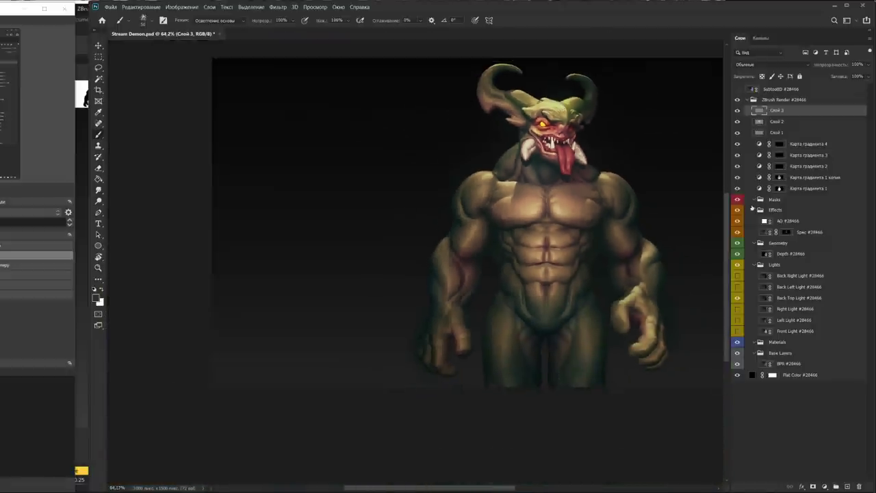
# Select all, toggle Flat Color, and paste a merged copy of the render onto Слой 3
pyautogui.hotkey('ctrl', 'a')
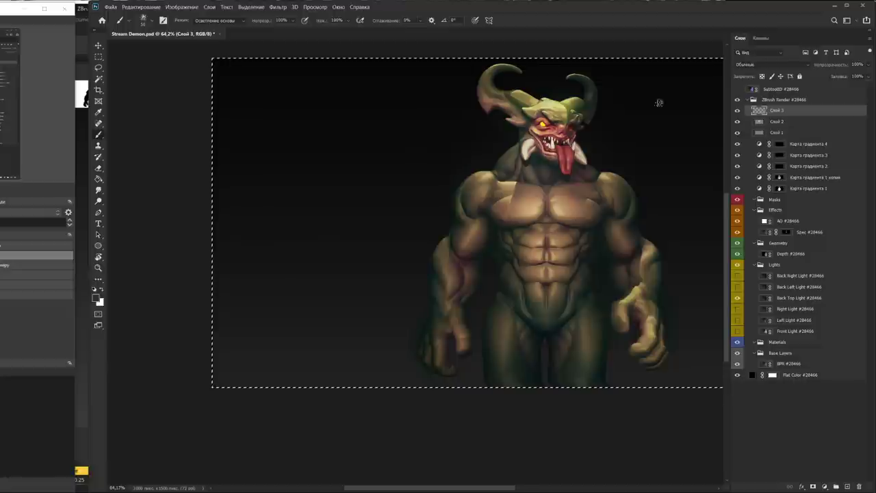
pyautogui.click(736, 374)
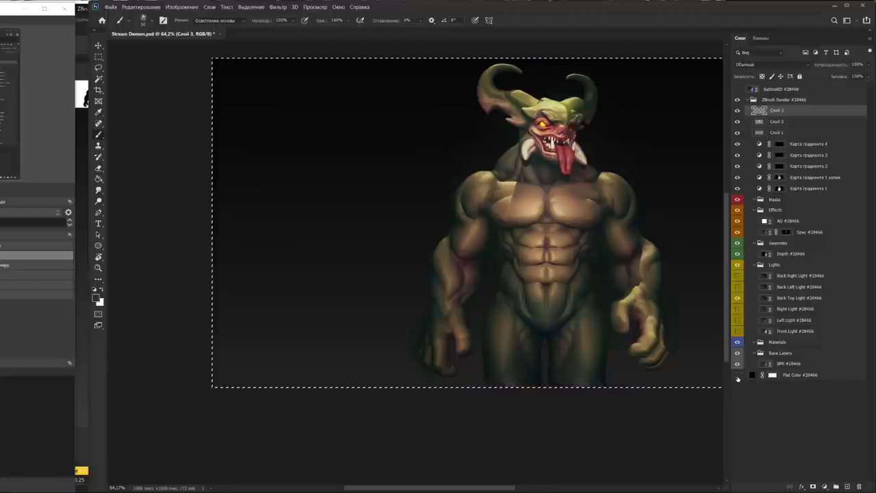
pyautogui.click(737, 374)
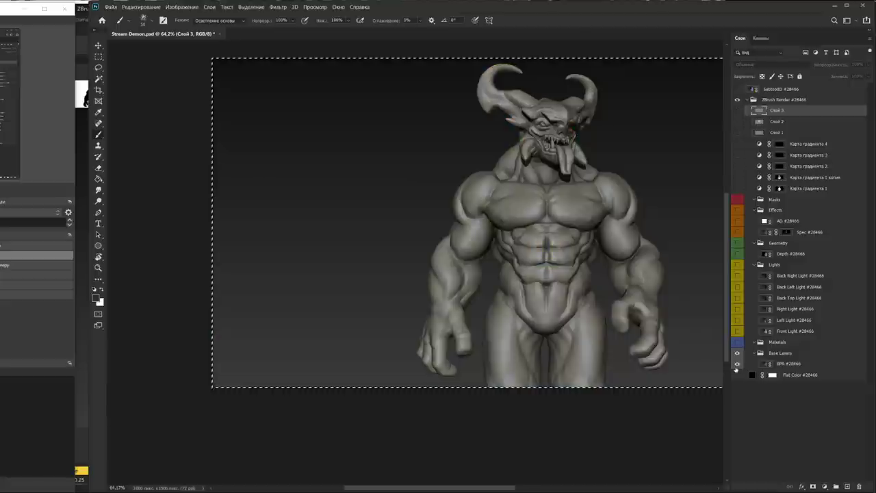
pyautogui.hotkey('ctrl', 'd')
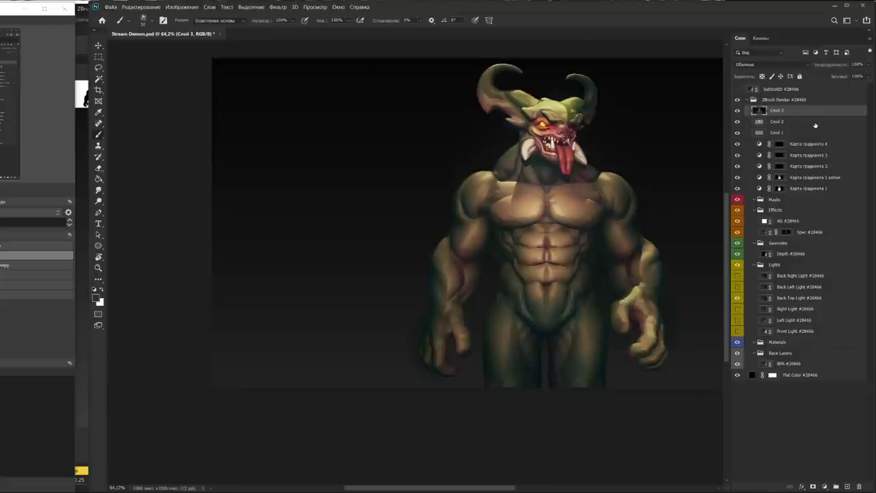
pyautogui.moveTo(649, 142); pyautogui.dragTo(565, 163)
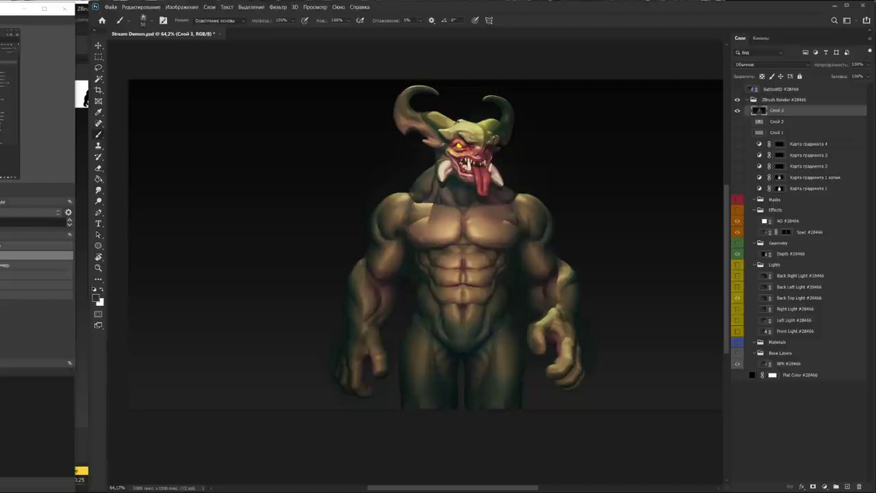
# Show the lower layers again and paint bright highlights down the tongue
pyautogui.keyDown('alt'); pyautogui.click(738, 111); pyautogui.keyUp('alt')
pyautogui.keyDown('alt'); pyautogui.scroll(6, 470, 128); pyautogui.keyUp('alt')
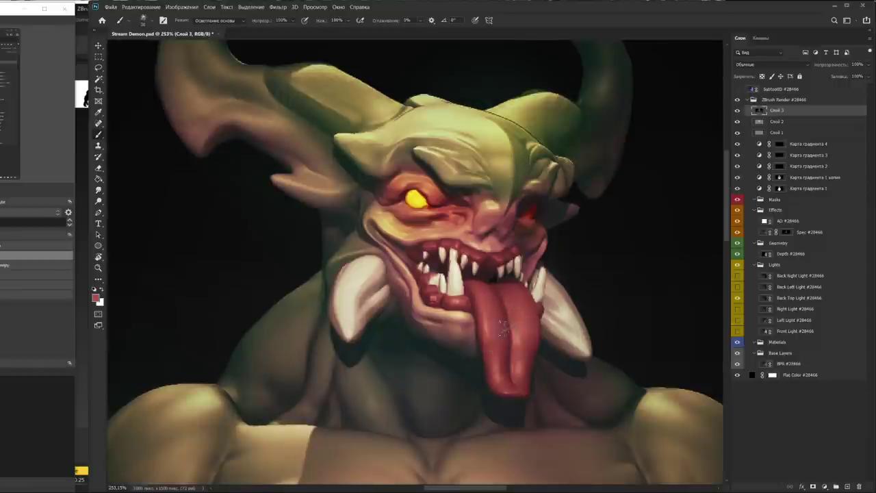
pyautogui.moveTo(502, 327); pyautogui.dragTo(484, 277)
pyautogui.moveTo(503, 382); pyautogui.dragTo(517, 301)
pyautogui.press('x')
pyautogui.moveTo(508, 342); pyautogui.dragTo(517, 304)
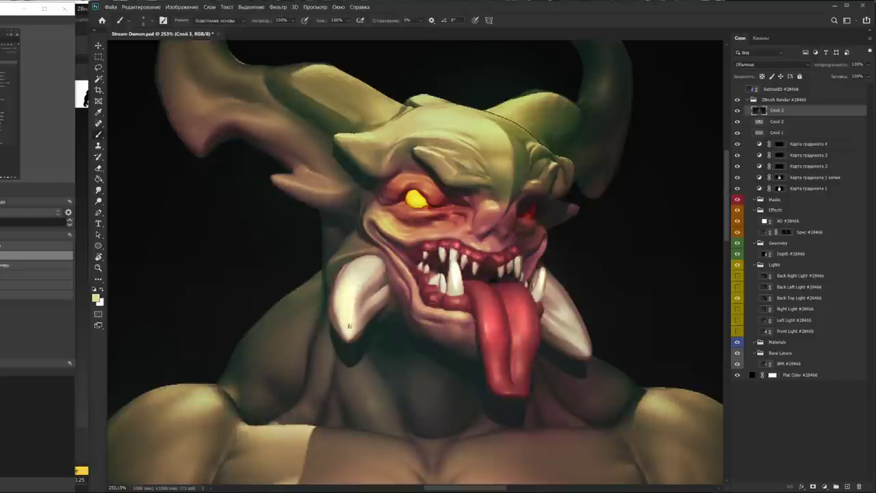
# Highlight the right tusk and cheek, then brighten gums and teeth with a sampled peach tone
pyautogui.click(216, 20)
pyautogui.rightClick(209, 103)
pyautogui.press('Escape')
pyautogui.moveTo(582, 350)
pyautogui.mouseDown()
pyautogui.moveTo(555, 291)
pyautogui.moveTo(555, 303)
pyautogui.mouseUp()
pyautogui.moveTo(432, 212); pyautogui.dragTo(404, 211)
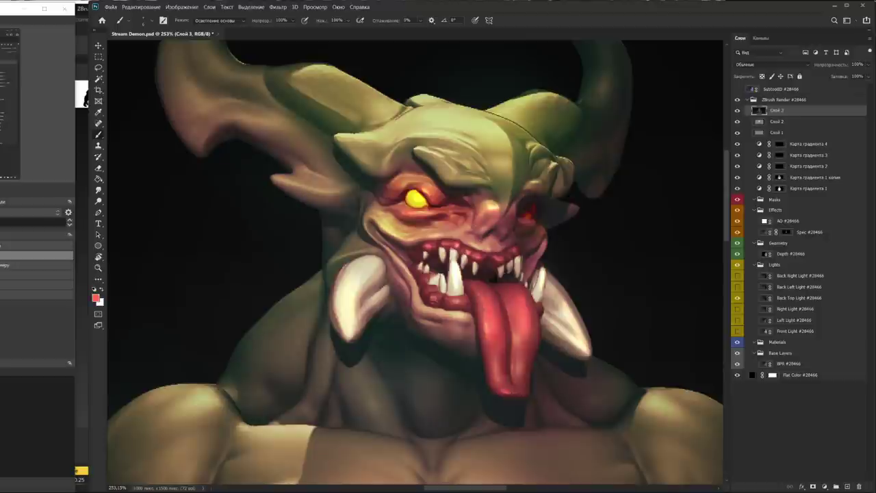
pyautogui.keyDown('alt'); pyautogui.click(438, 301); pyautogui.keyUp('alt')
pyautogui.moveTo(400, 273); pyautogui.dragTo(479, 245)
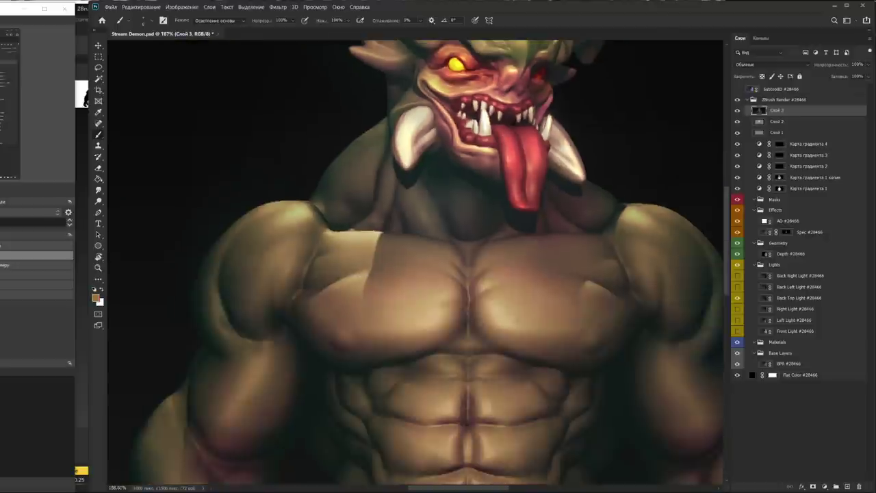
# Toggle Слой 3 off and on to compare before and after, then begin a new layer
pyautogui.keyDown('alt'); pyautogui.scroll(-3, 559, 249); pyautogui.keyUp('alt')
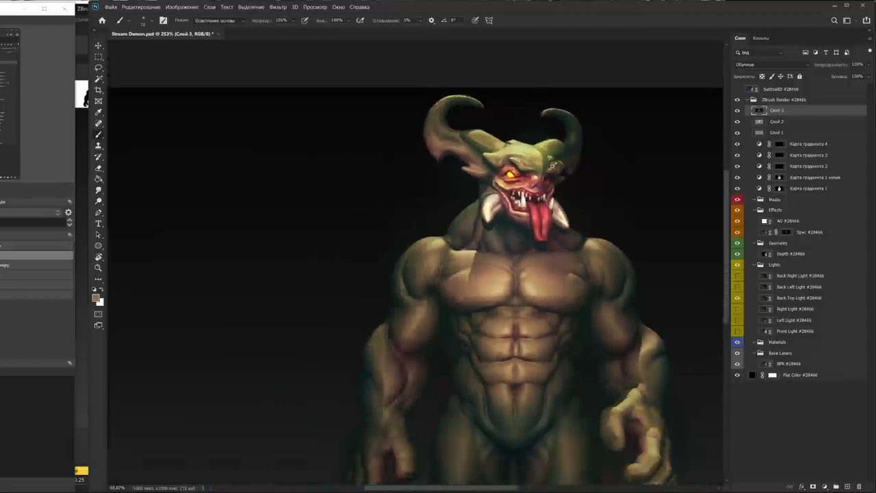
pyautogui.click(737, 111)
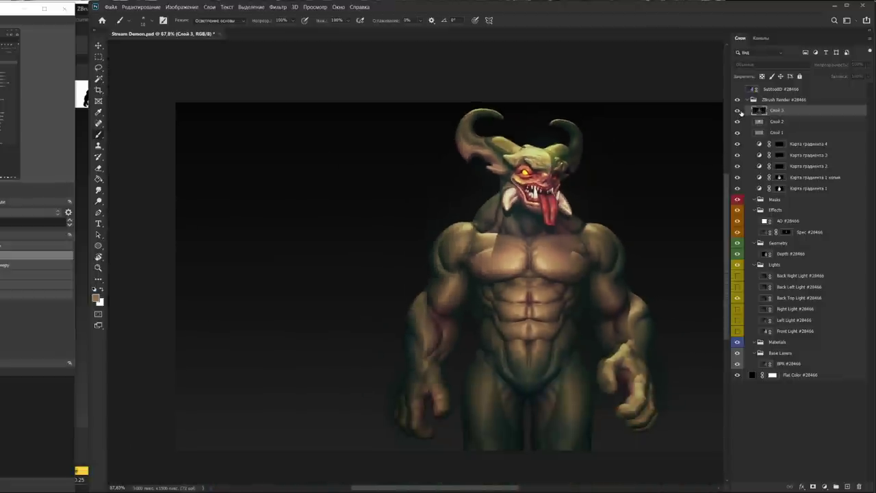
pyautogui.click(738, 111)
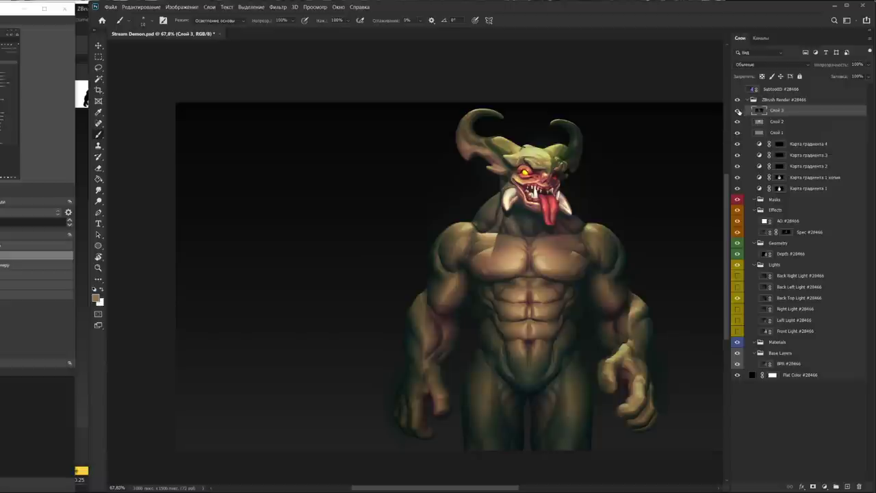
pyautogui.keyDown('alt'); pyautogui.scroll(5, 616, 159); pyautogui.keyUp('alt')
pyautogui.hotkey('ctrl', 'shift', 'n')
# Confirm Слой 4 and, with a normal brush, paint a lighter gum-red highlight down the tongue
pyautogui.press('Return')
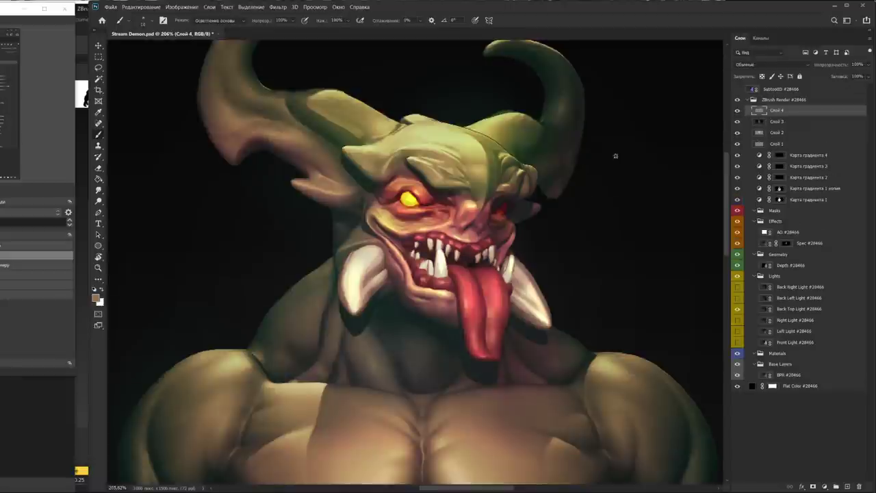
pyautogui.click(233, 20)
pyautogui.click(234, 32)
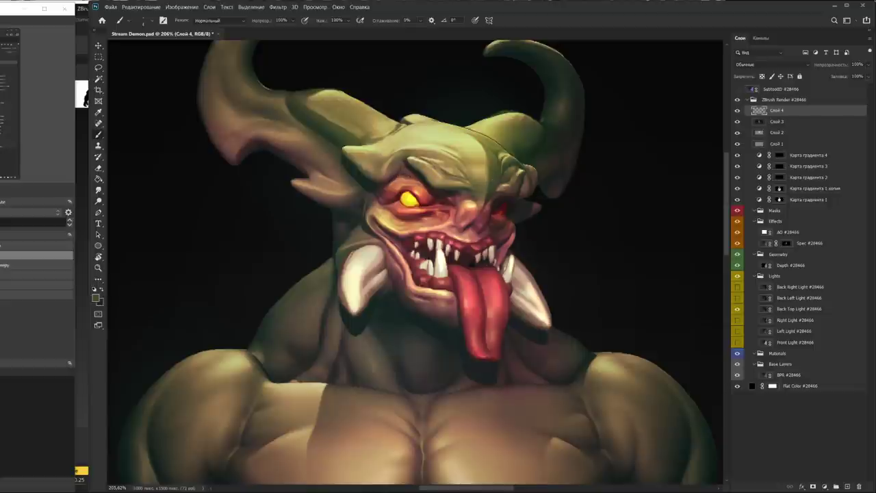
pyautogui.moveTo(462, 228); pyautogui.dragTo(473, 232)
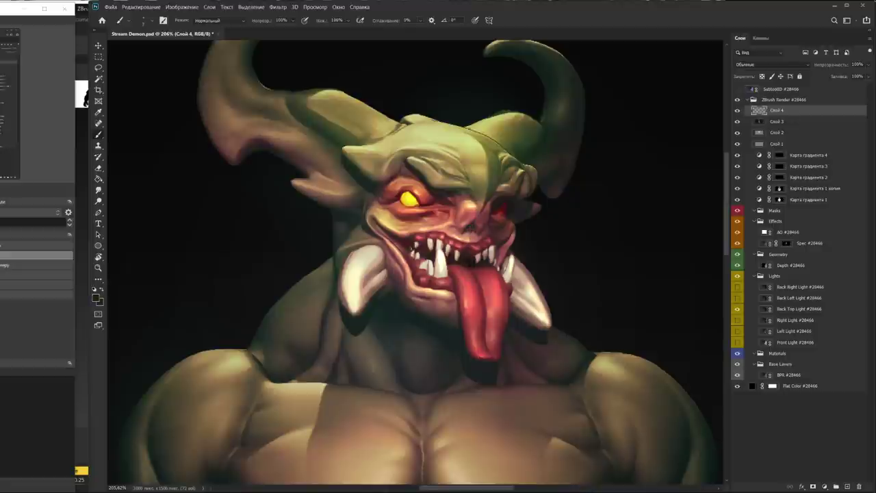
pyautogui.keyDown('alt'); pyautogui.click(400, 260); pyautogui.keyUp('alt')
pyautogui.moveTo(481, 270); pyautogui.dragTo(487, 355)
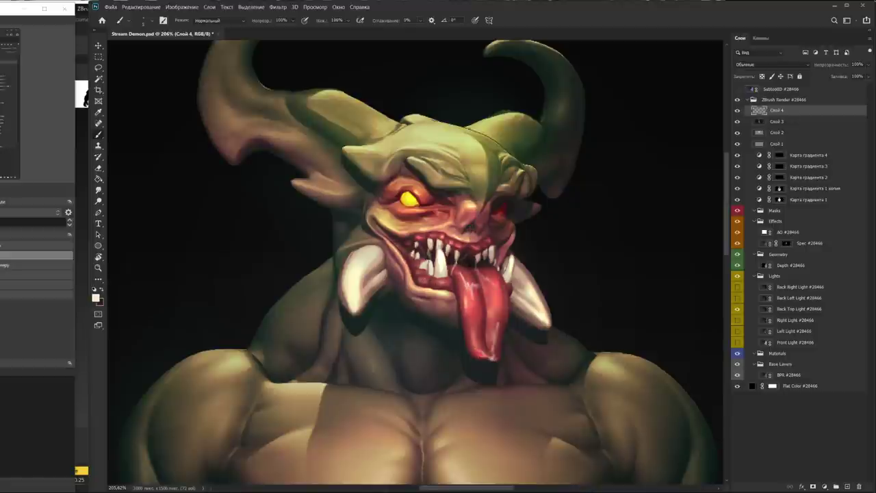
# On Слой 3 with colour dodge, brighten the central abs and lower chest
pyautogui.keyDown('alt'); pyautogui.scroll(-3, 487, 360); pyautogui.keyUp('alt')
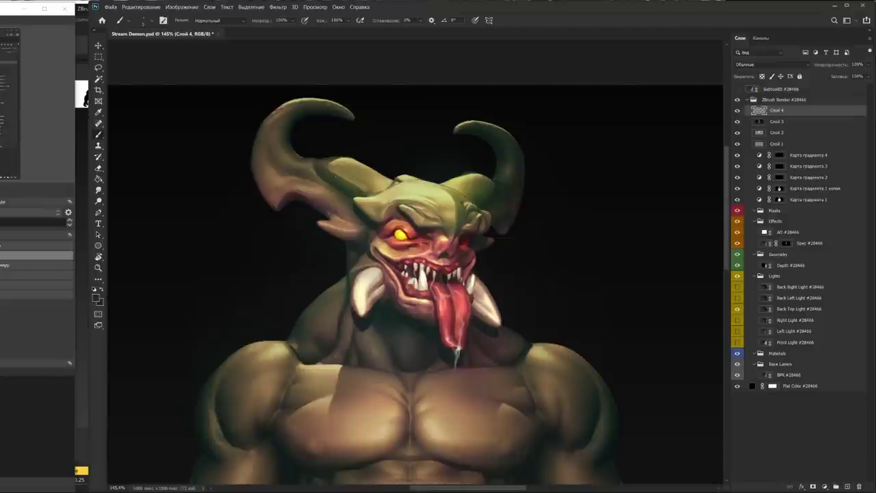
pyautogui.keyDown('alt'); pyautogui.scroll(5, 403, 236); pyautogui.keyUp('alt')
pyautogui.keyDown('alt'); pyautogui.scroll(-6, 411, 225); pyautogui.keyUp('alt')
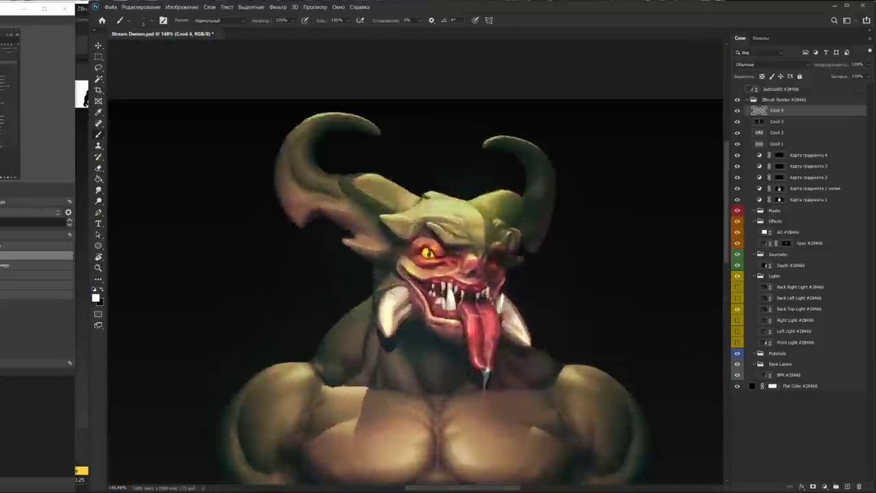
pyautogui.hotkey('alt', '[')
pyautogui.hotkey('shift', 'alt', 'd')
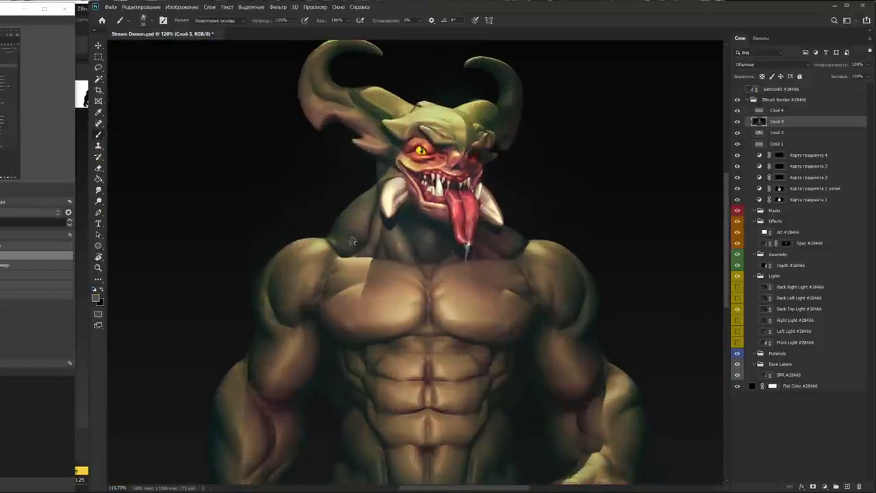
pyautogui.moveTo(414, 368)
pyautogui.mouseDown()
pyautogui.moveTo(448, 397)
pyautogui.moveTo(438, 430)
pyautogui.mouseUp()
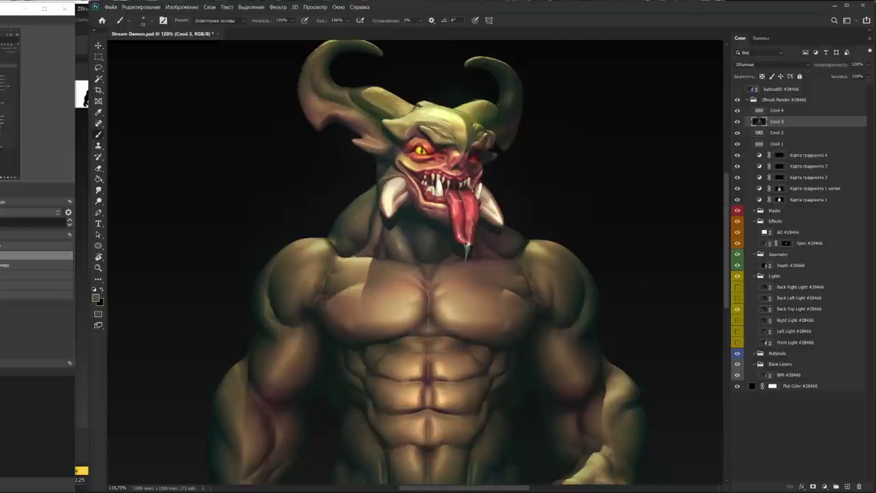
# Pick a new green colour and return to Слой 4 with the brush in normal mode
pyautogui.scroll(2, 568, 238)
pyautogui.keyDown('alt'); pyautogui.keyDown('shift'); pyautogui.rightClick(564, 294); pyautogui.keyUp('shift'); pyautogui.keyUp('alt')
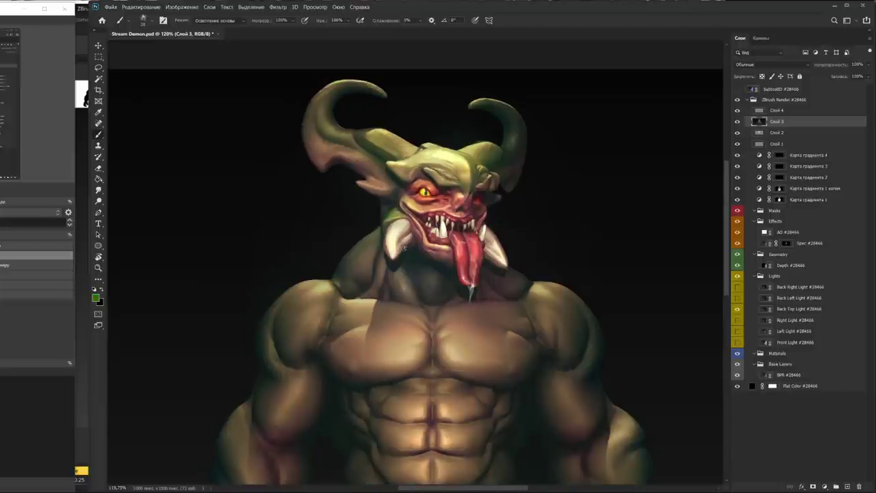
pyautogui.hotkey('alt', ']')
pyautogui.hotkey('alt', '[')
pyautogui.hotkey('alt', '[')
pyautogui.press('x')
pyautogui.click(218, 20)
pyautogui.click(205, 28)
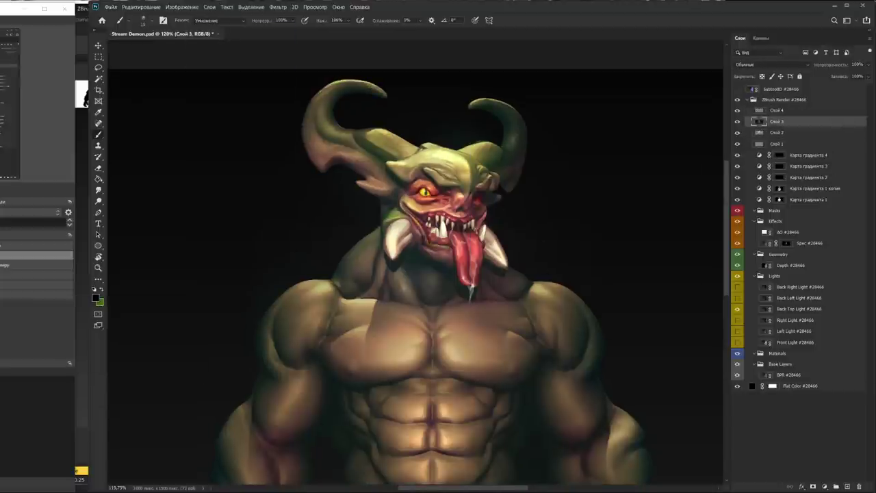
pyautogui.keyDown('alt'); pyautogui.scroll(3, 572, 246); pyautogui.keyUp('alt')
pyautogui.hotkey('alt', ']')
pyautogui.hotkey('alt', ']')
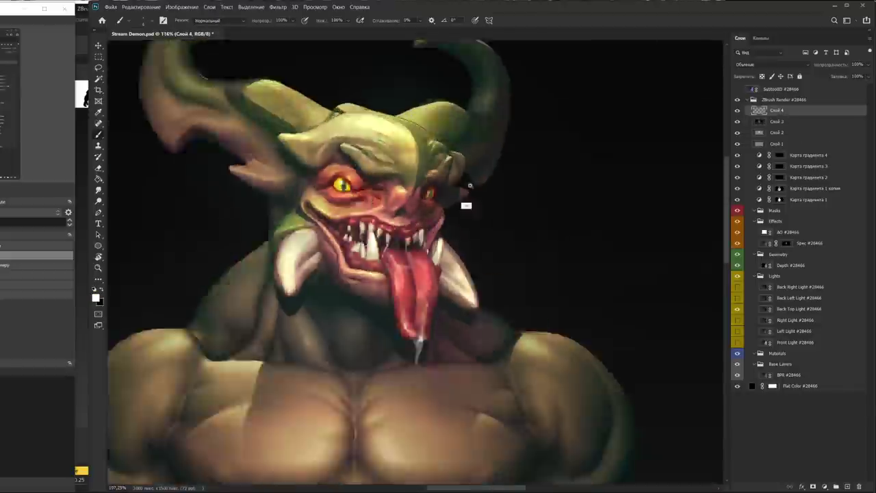
pyautogui.keyDown('alt'); pyautogui.scroll(2, 451, 199); pyautogui.keyUp('alt')
pyautogui.keyDown('alt'); pyautogui.scroll(-5, 452, 198); pyautogui.keyUp('alt')
pyautogui.keyDown('alt'); pyautogui.scroll(2, 479, 243); pyautogui.keyUp('alt')
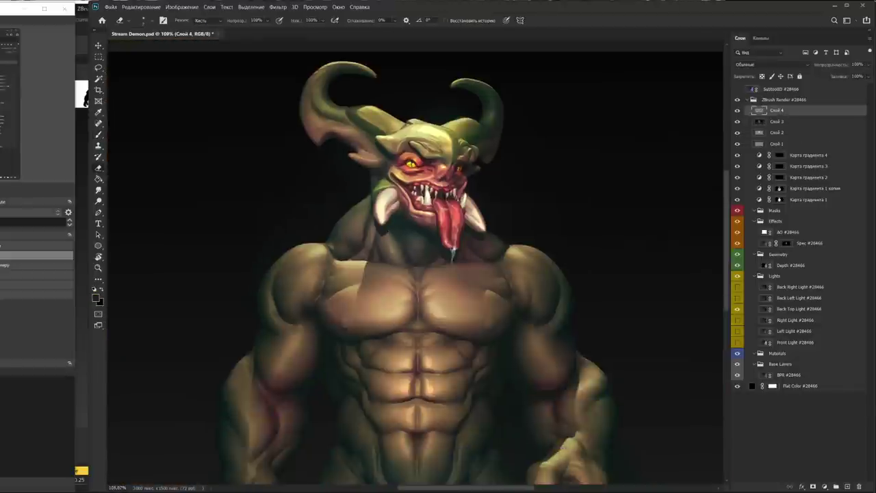
pyautogui.keyDown('alt'); pyautogui.scroll(3, 479, 242); pyautogui.keyUp('alt')
# Sample the glowing eye's yellow and the light tusk colour, then go back to Слой 3
pyautogui.keyDown('alt'); pyautogui.click(272, 173); pyautogui.keyUp('alt')
pyautogui.keyDown('alt'); pyautogui.scroll(-3, 272, 173); pyautogui.keyUp('alt')
pyautogui.keyDown('alt'); pyautogui.scroll(-2, 323, 228); pyautogui.keyUp('alt')
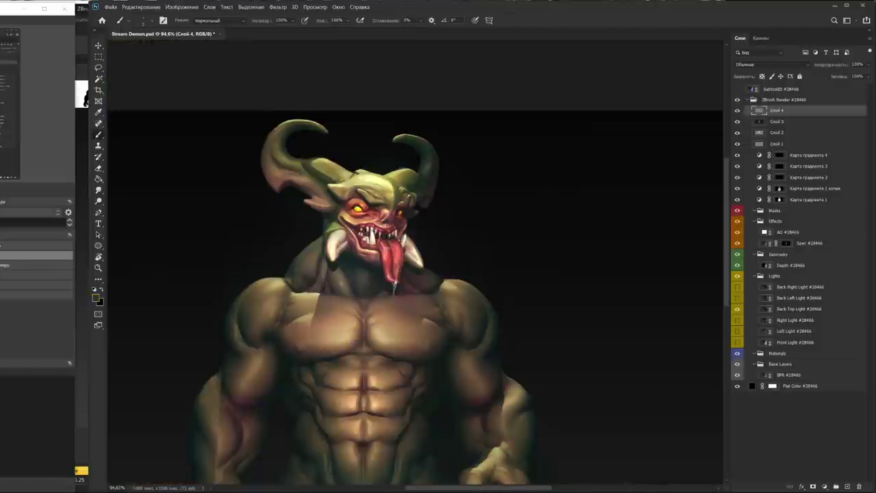
pyautogui.keyDown('alt'); pyautogui.scroll(2, 323, 228); pyautogui.keyUp('alt')
pyautogui.keyDown('alt'); pyautogui.click(324, 228); pyautogui.keyUp('alt')
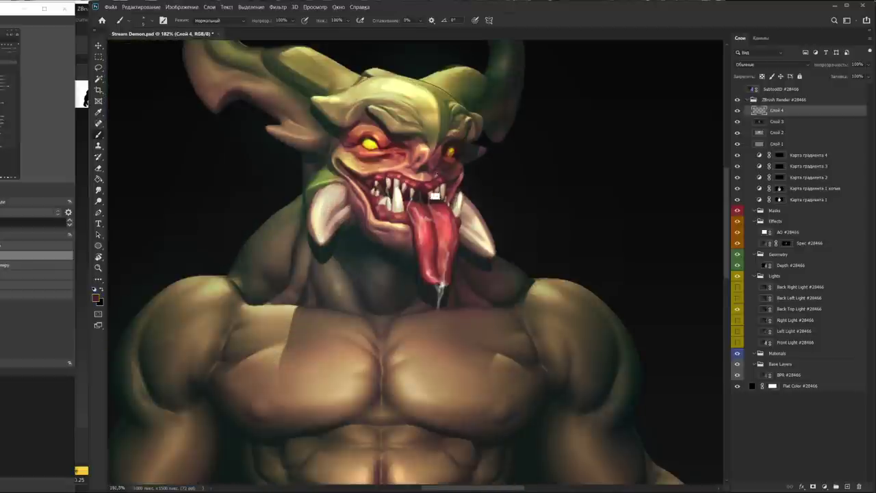
pyautogui.click(777, 121)
pyautogui.keyDown('alt'); pyautogui.scroll(-2, 371, 191); pyautogui.keyUp('alt')
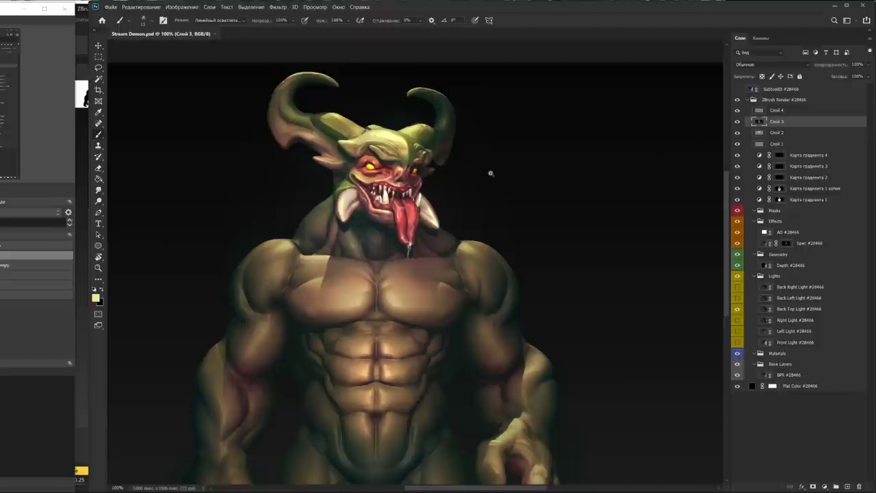
pyautogui.keyDown('alt'); pyautogui.scroll(-1, 490, 173); pyautogui.keyUp('alt')
pyautogui.keyDown('alt'); pyautogui.scroll(-1, 481, 182); pyautogui.keyUp('alt')
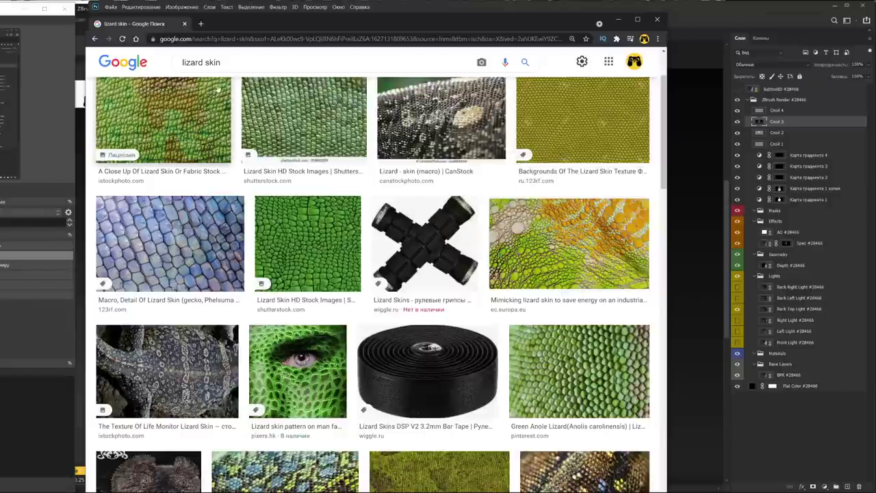
# Copy the first green lizard skin photo from Google Images and return to Photoshop
pyautogui.click(194, 119)
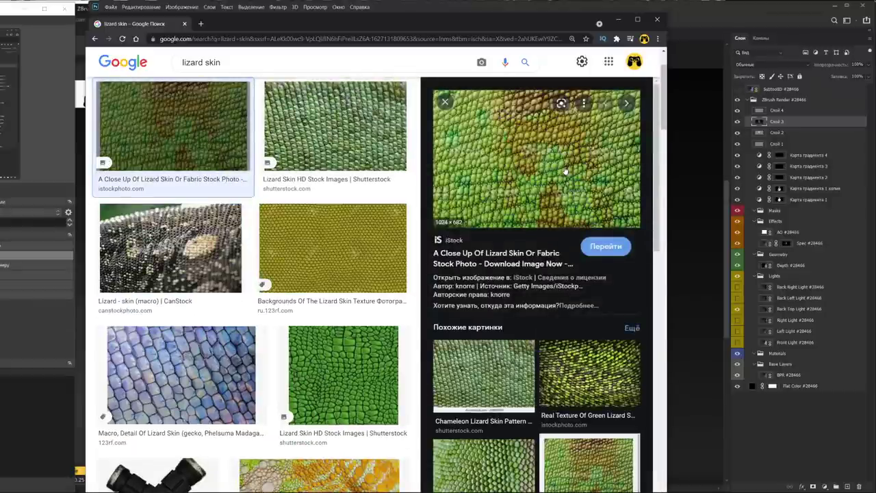
pyautogui.rightClick(565, 171)
pyautogui.click(599, 268)
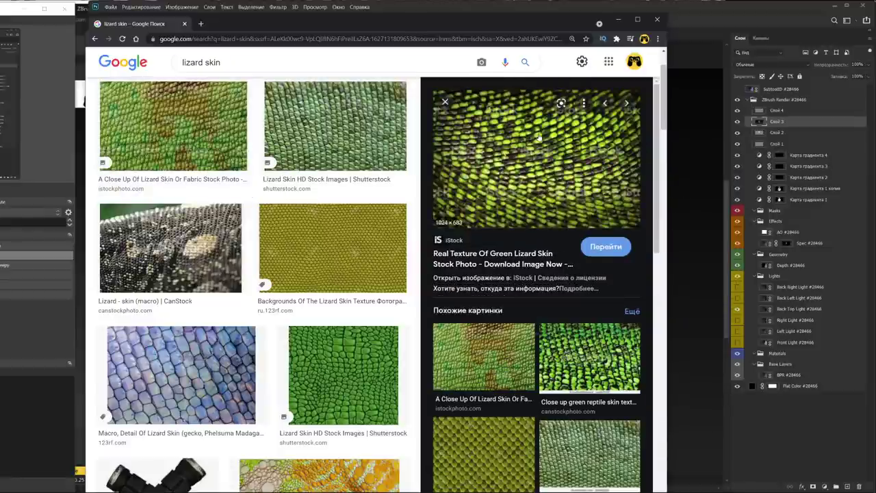
pyautogui.hotkey('alt', 'Tab')
# Paste the lizard skin as a new layer, desaturated, in Overlay mode at about 13% opacity
pyautogui.hotkey('ctrl', 'v')
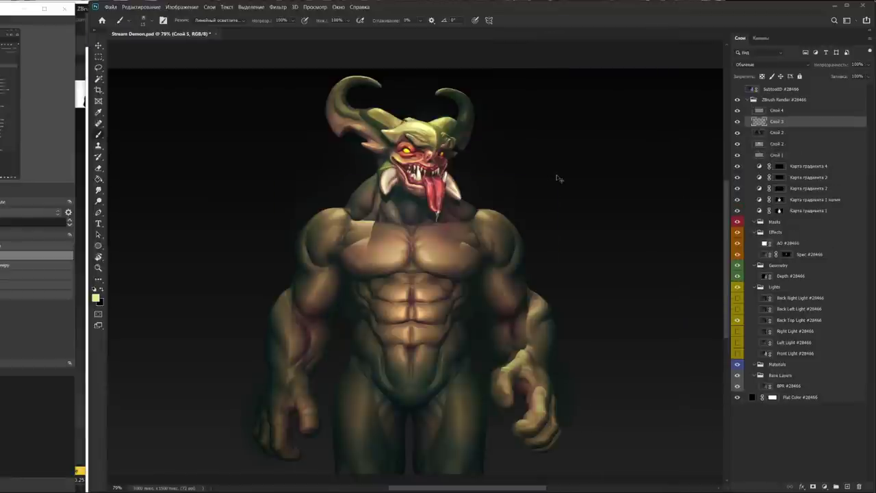
pyautogui.click(770, 65)
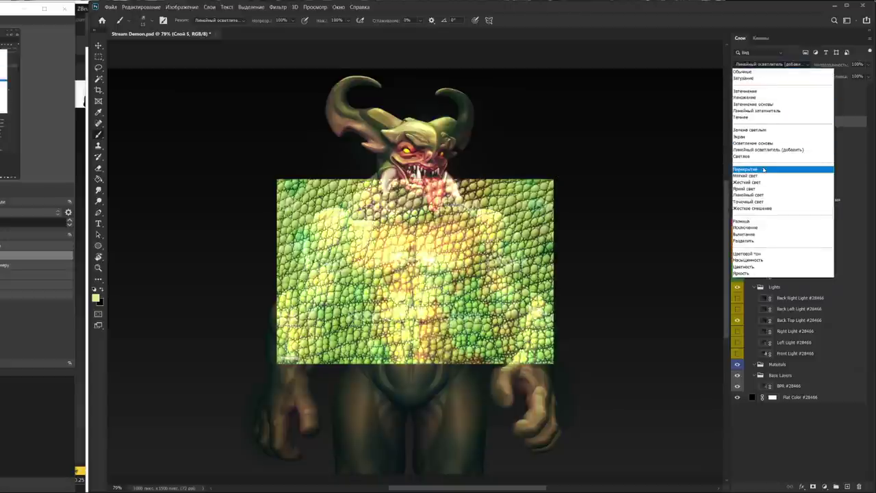
pyautogui.click(763, 168)
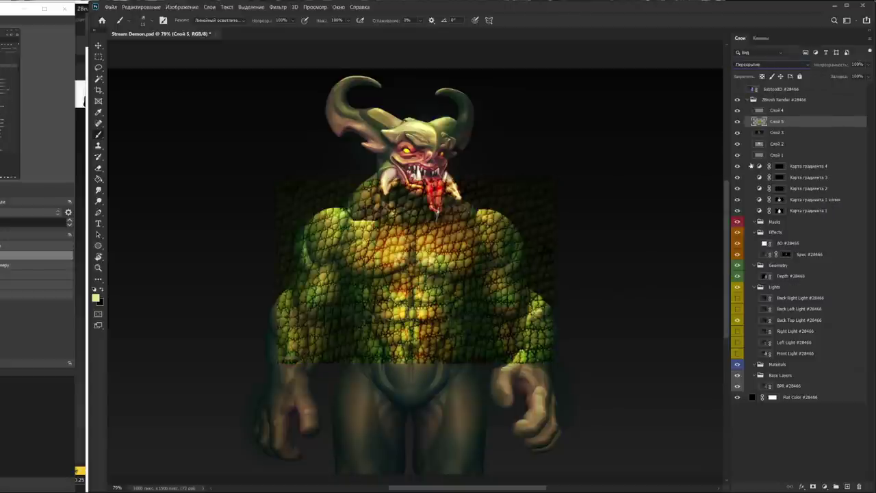
pyautogui.hotkey('ctrl', 'u')
pyautogui.write('-100')
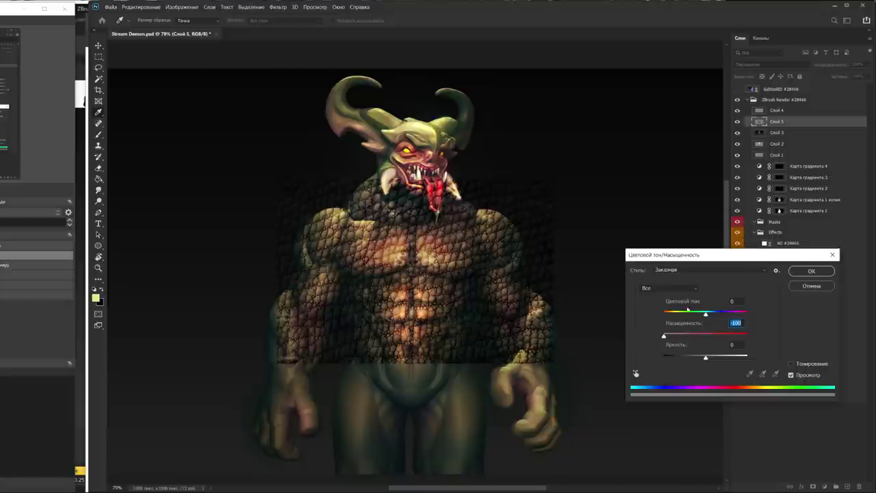
pyautogui.click(811, 270)
pyautogui.click(870, 65)
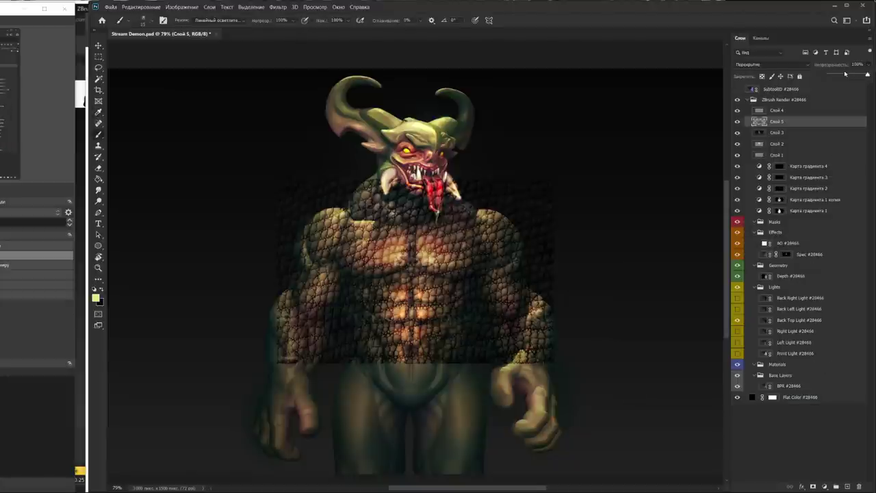
pyautogui.moveTo(829, 76); pyautogui.dragTo(836, 76)
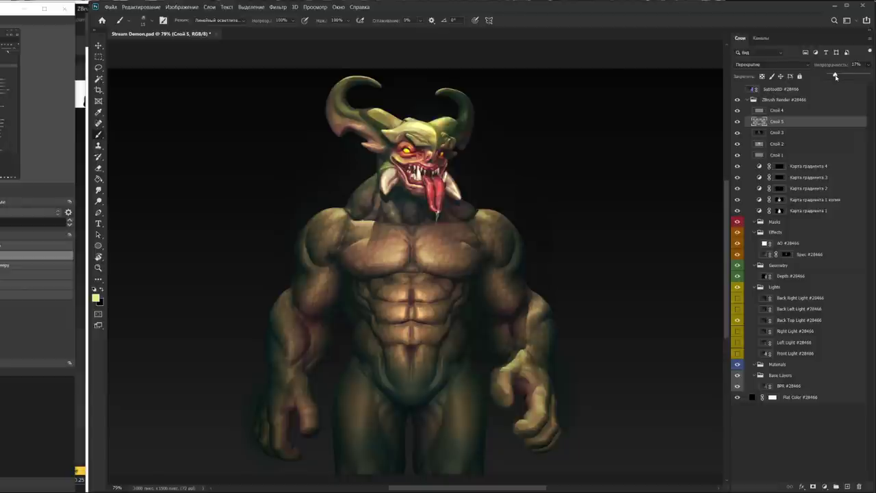
# Scale and rotate the lizard texture into place over the demon's chest
pyautogui.hotkey('ctrl', 't')
pyautogui.moveTo(479, 206); pyautogui.dragTo(546, 205)
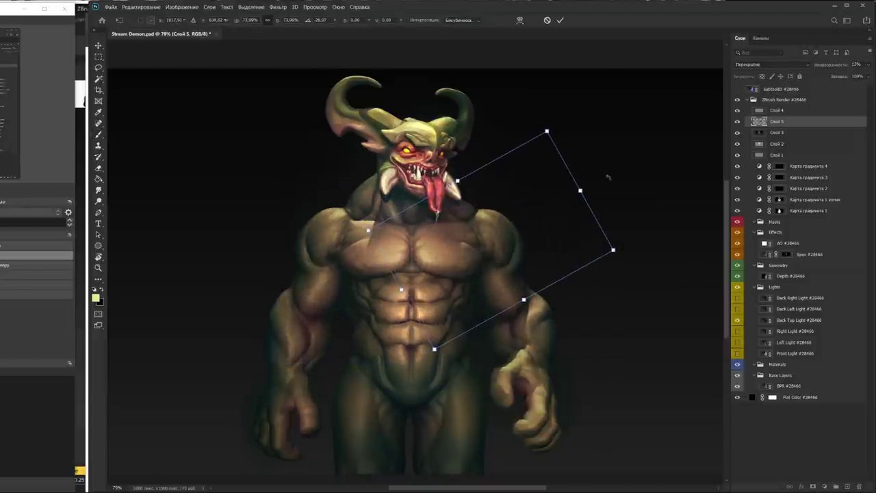
pyautogui.moveTo(611, 176); pyautogui.dragTo(620, 265)
pyautogui.moveTo(614, 334); pyautogui.dragTo(518, 132)
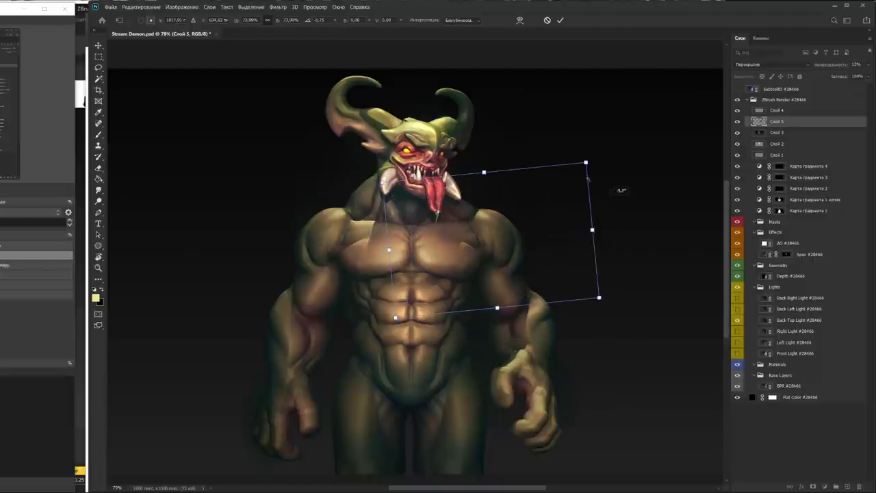
pyautogui.moveTo(518, 131); pyautogui.dragTo(519, 236)
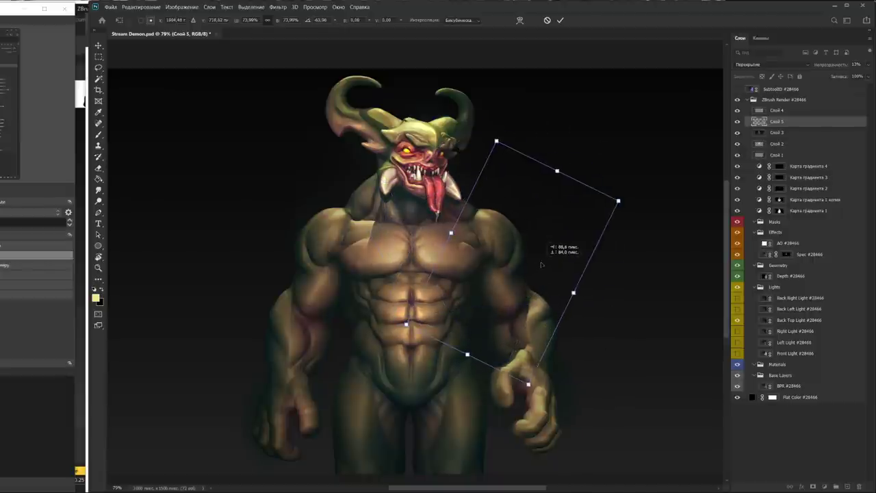
pyautogui.press('Return')
# Duplicate the chest texture layer as Слой 5 копия and reposition the copy
pyautogui.hotkey('ctrl', 'j')
pyautogui.hotkey('ctrl', 't')
pyautogui.moveTo(370, 103); pyautogui.dragTo(327, 126)
# Paste the scaly texture as Слой 6 and scale it to cover the demon's head
pyautogui.press('Return')
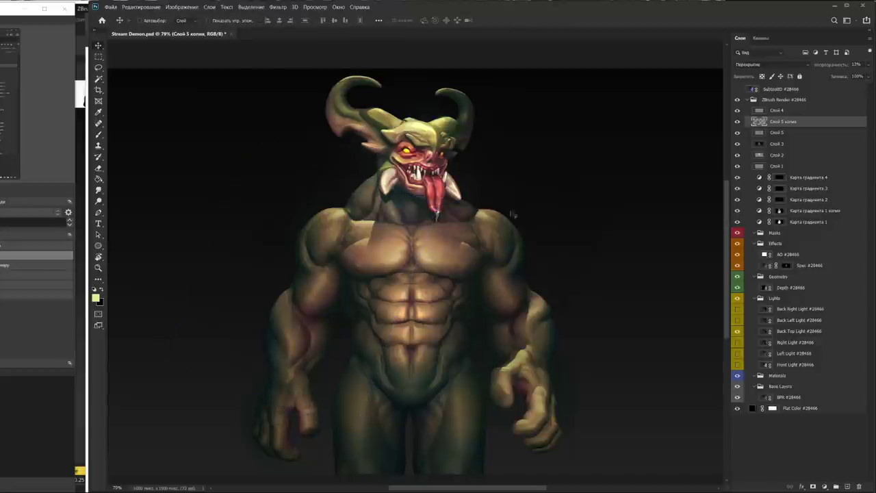
pyautogui.hotkey('ctrl', 'v')
pyautogui.moveTo(404, 185)
pyautogui.mouseDown()
pyautogui.moveTo(439, 139)
pyautogui.moveTo(582, 103)
pyautogui.mouseUp()
pyautogui.keyDown('alt'); pyautogui.scroll(3, 438, 171); pyautogui.keyUp('alt')
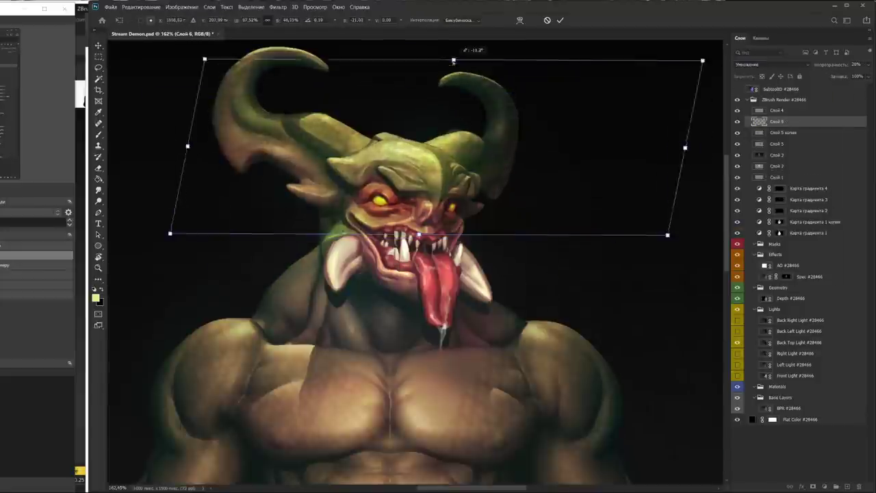
pyautogui.press('Return')
pyautogui.click(737, 121)
pyautogui.click(736, 121)
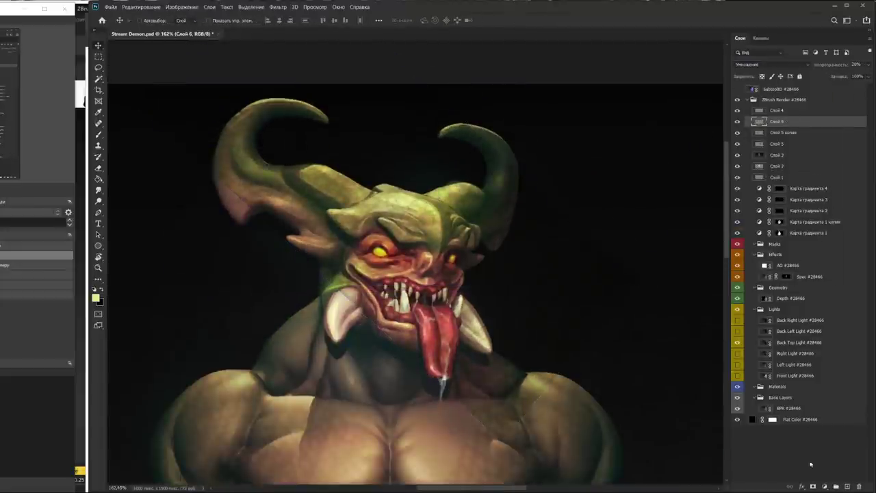
# Give Слой 6 an inverted black layer mask and resize the Eraser brush for painting it in
pyautogui.click(812, 486)
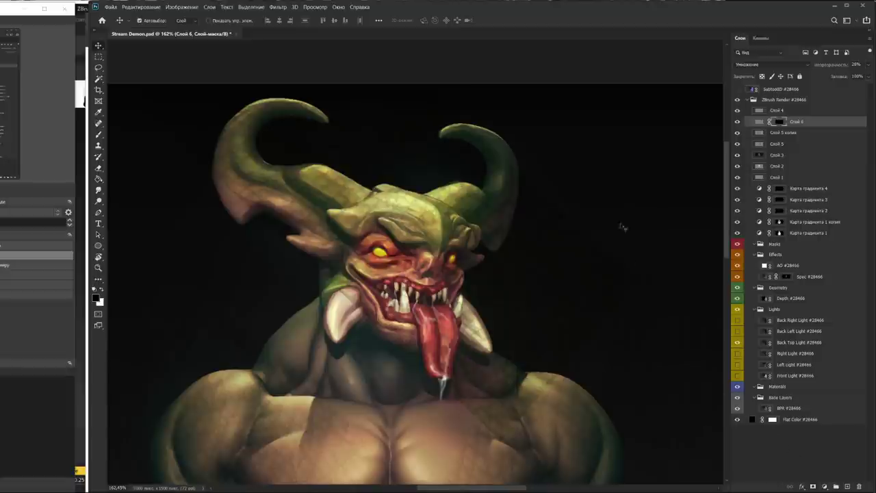
pyautogui.hotkey('ctrl', 'i')
pyautogui.press('e')
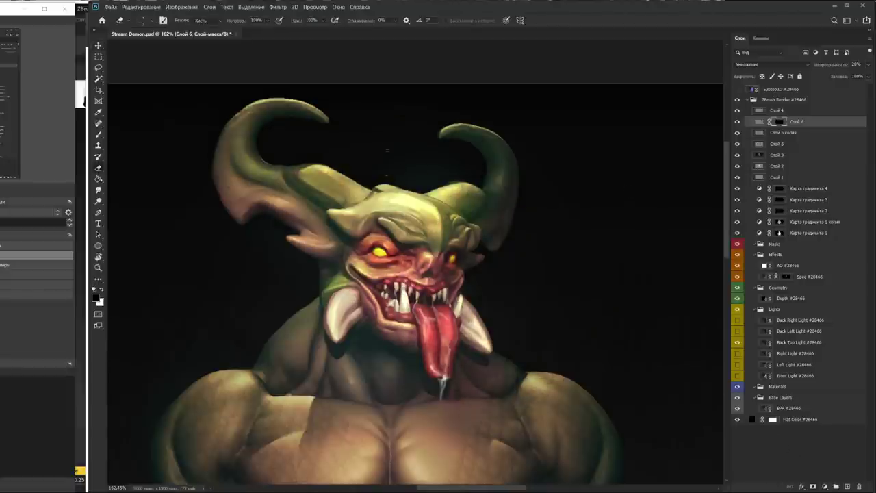
pyautogui.rightClick(412, 178)
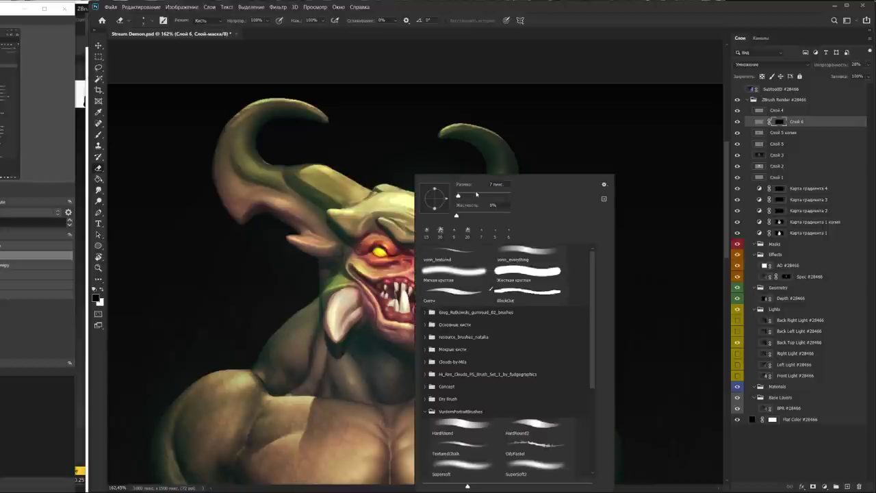
pyautogui.press('Return')
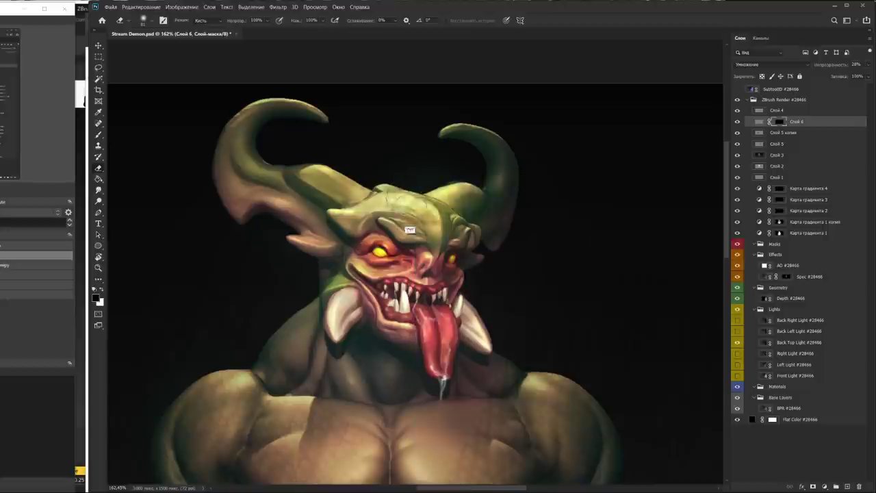
pyautogui.scroll(-3, 533, 223)
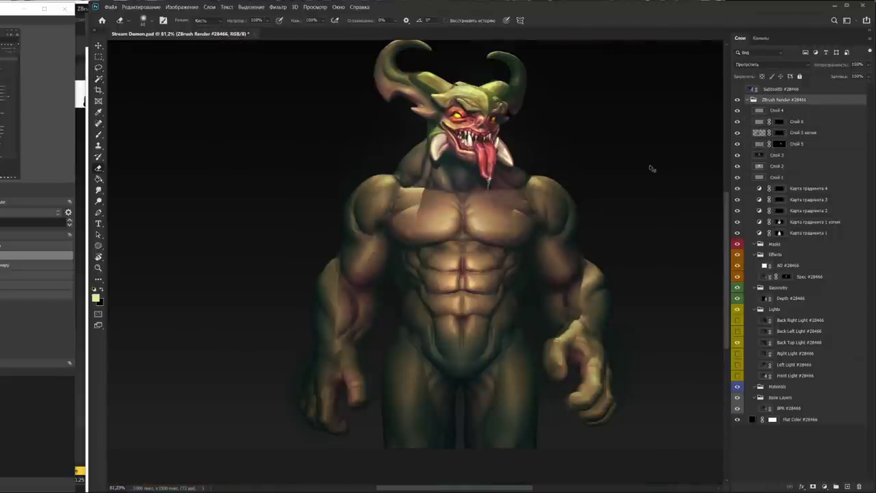
# Create a merged copy of the image as Слой 7 and apply High Pass at 0,8 pixels
pyautogui.hotkey('ctrl', 'a')
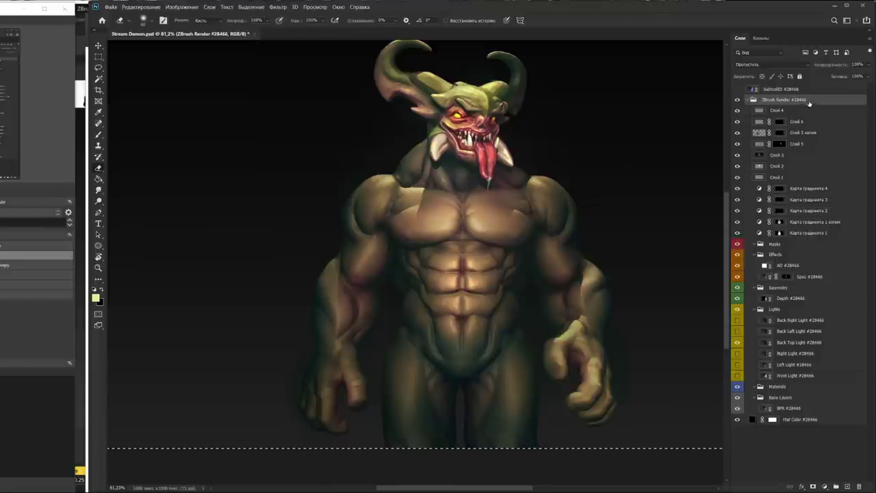
pyautogui.hotkey('ctrl', 'shift', 'c')
pyautogui.hotkey('ctrl', 'v')
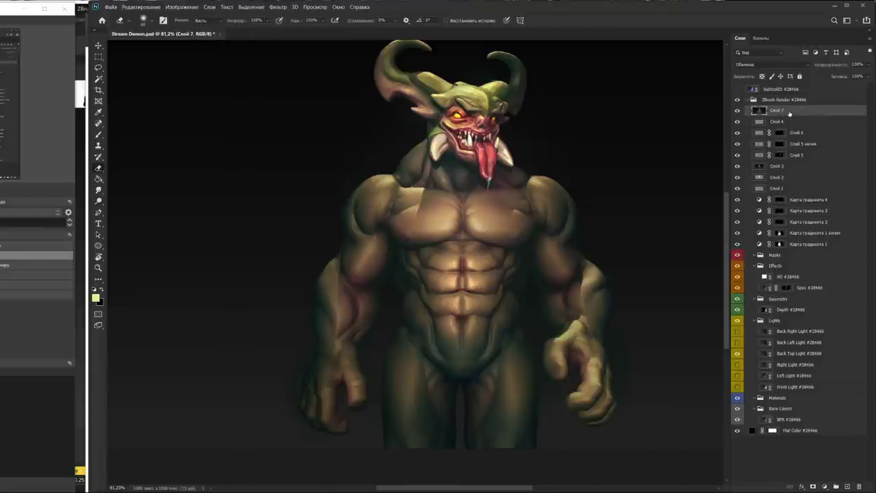
pyautogui.click(278, 7)
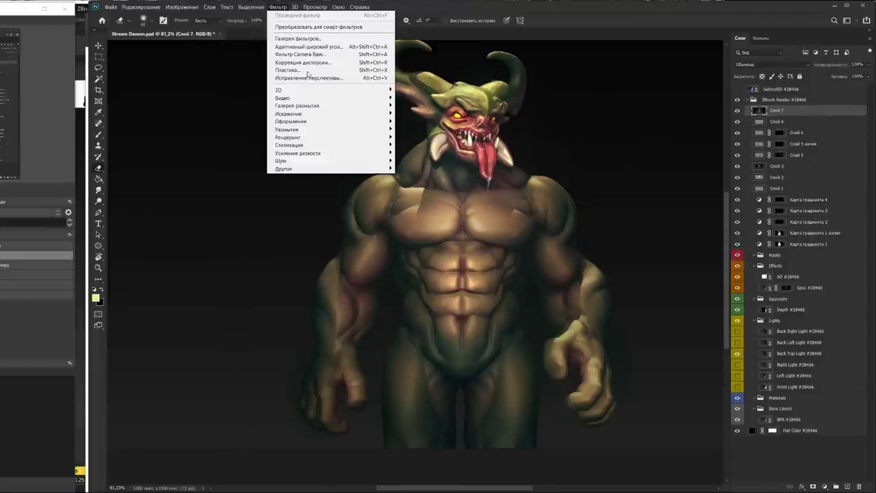
pyautogui.moveTo(314, 168)
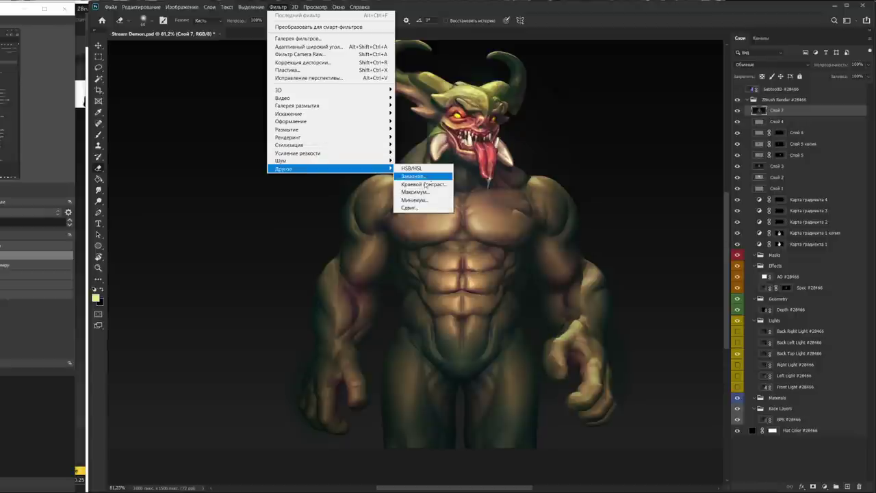
pyautogui.click(425, 185)
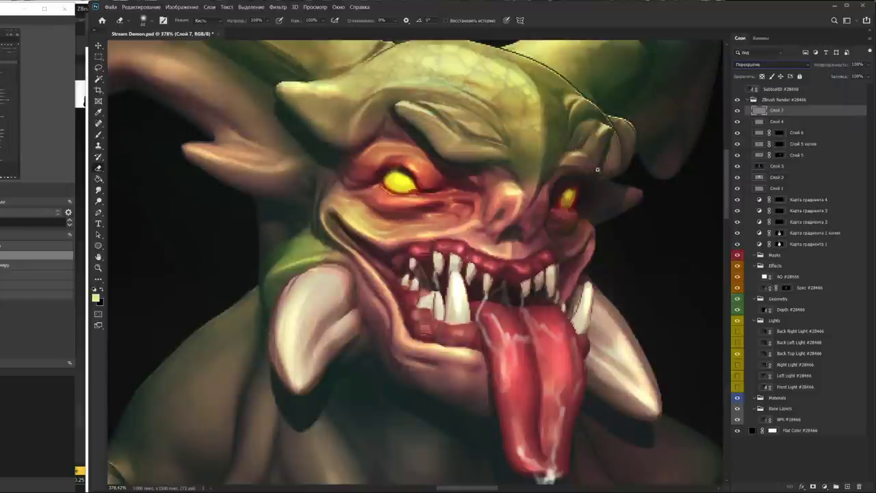
# Duplicate the sharpened layer and compare the result by toggling both layers' visibility
pyautogui.keyDown('alt'); pyautogui.scroll(-5, 597, 169); pyautogui.keyUp('alt')
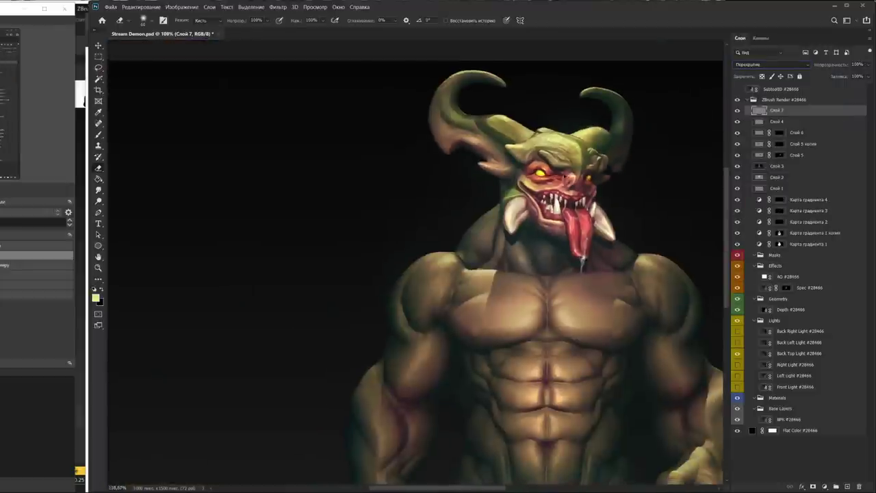
pyautogui.hotkey('ctrl', 'j')
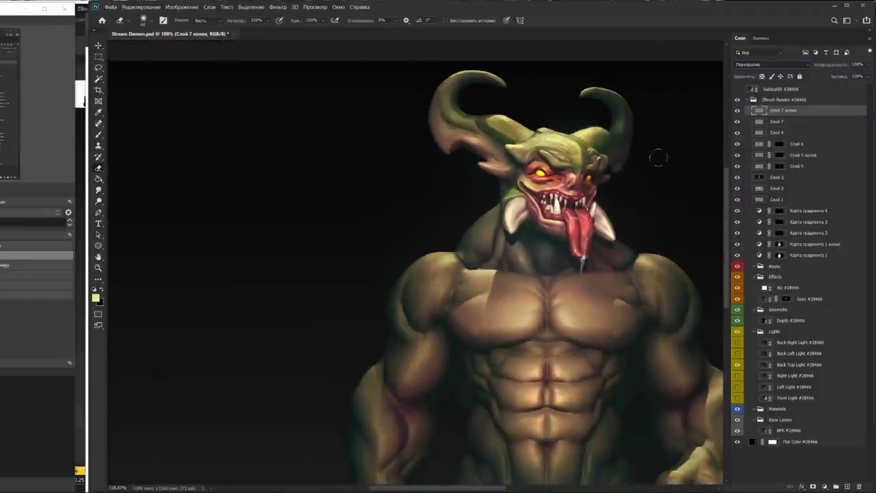
pyautogui.keyDown('alt'); pyautogui.scroll(2, 657, 158); pyautogui.keyUp('alt')
pyautogui.keyDown('alt'); pyautogui.scroll(1, 636, 157); pyautogui.keyUp('alt')
pyautogui.moveTo(736, 111); pyautogui.dragTo(737, 123)
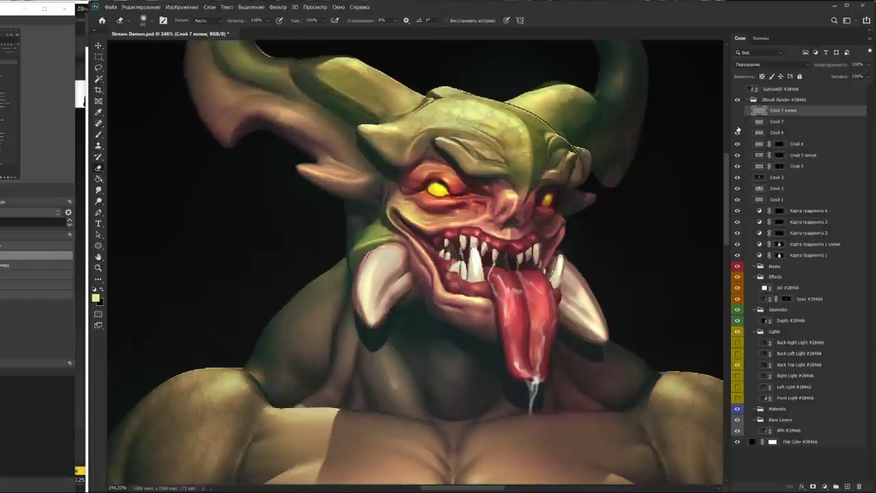
pyautogui.click(737, 112)
pyautogui.keyDown('alt'); pyautogui.scroll(-1, 669, 149); pyautogui.keyUp('alt')
pyautogui.keyDown('alt'); pyautogui.scroll(-1, 622, 149); pyautogui.keyUp('alt')
pyautogui.keyDown('alt'); pyautogui.scroll(-1, 641, 220); pyautogui.keyUp('alt')
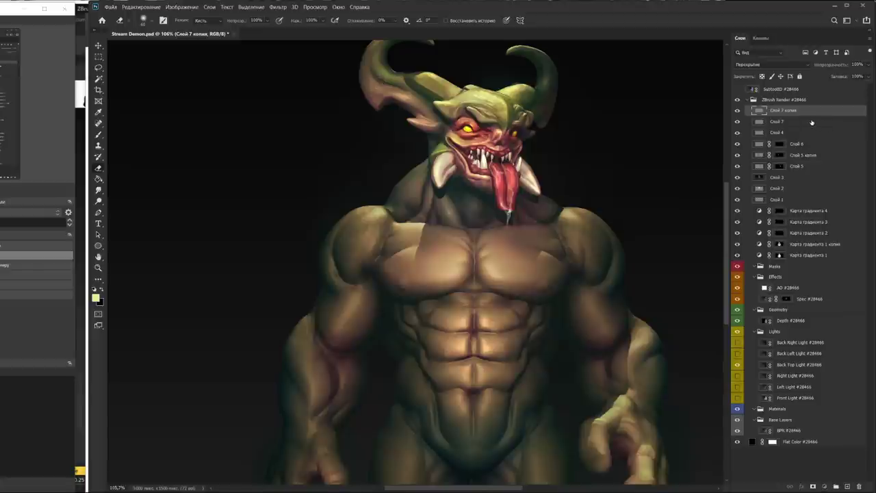
# Group both sharpened layers and give the group an inverted black mask
pyautogui.keyDown('shift'); pyautogui.click(812, 122); pyautogui.keyUp('shift')
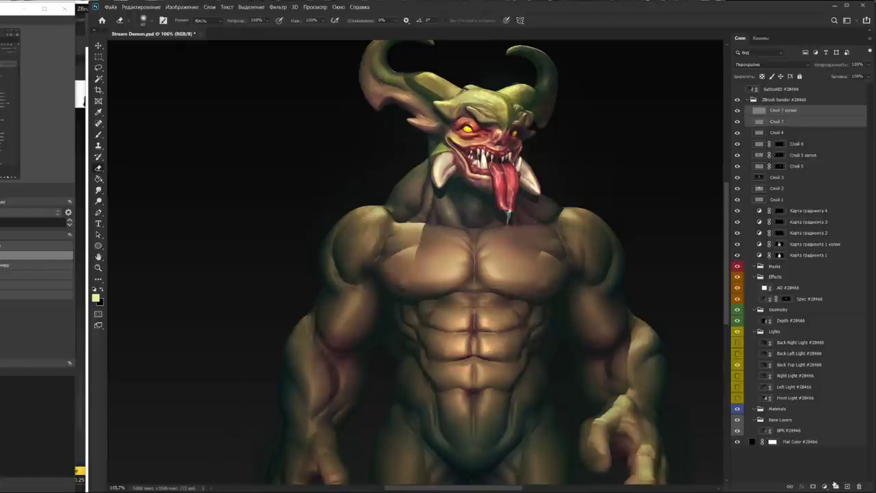
pyautogui.click(836, 485)
pyautogui.click(813, 486)
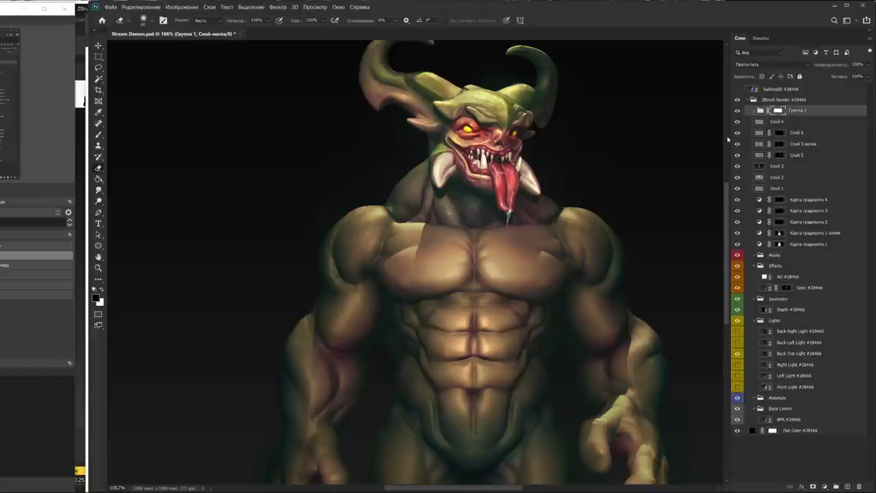
pyautogui.hotkey('ctrl', 'i')
pyautogui.keyDown('alt'); pyautogui.scroll(5, 522, 130); pyautogui.keyUp('alt')
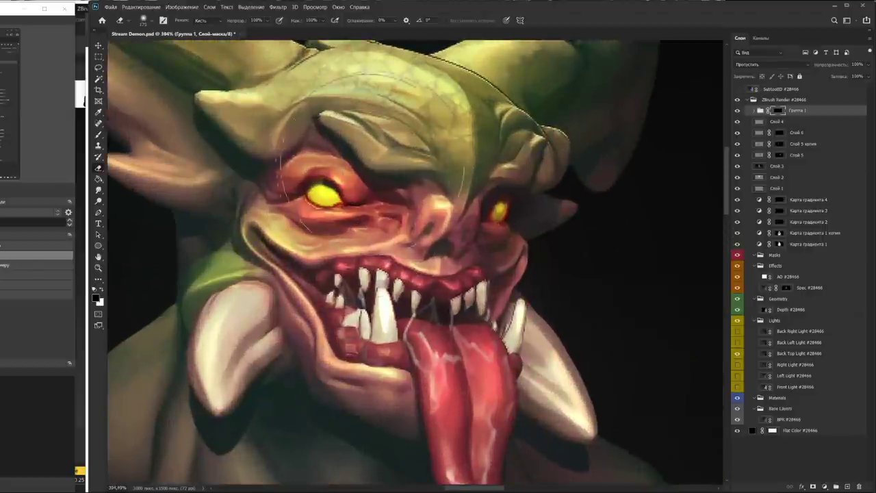
pyautogui.keyDown('alt'); pyautogui.scroll(-3, 410, 202); pyautogui.keyUp('alt')
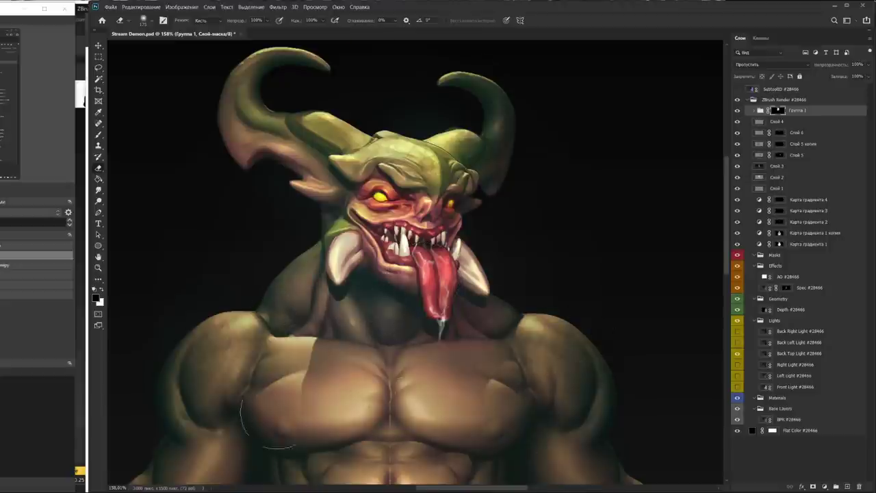
pyautogui.keyDown('alt'); pyautogui.scroll(-5, 607, 232); pyautogui.keyUp('alt')
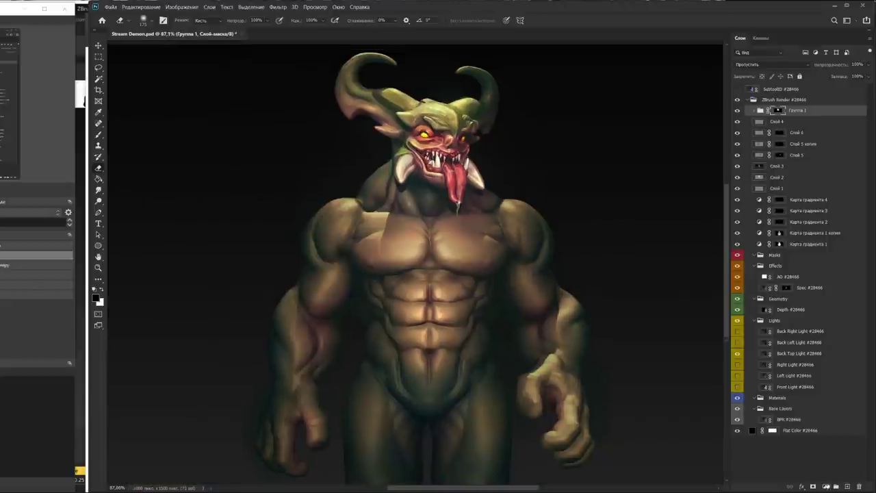
# Add a Curves adjustment above the group and bend the red and green curves
pyautogui.click(823, 486)
pyautogui.click(821, 372)
pyautogui.moveTo(221, 170); pyautogui.dragTo(221, 188)
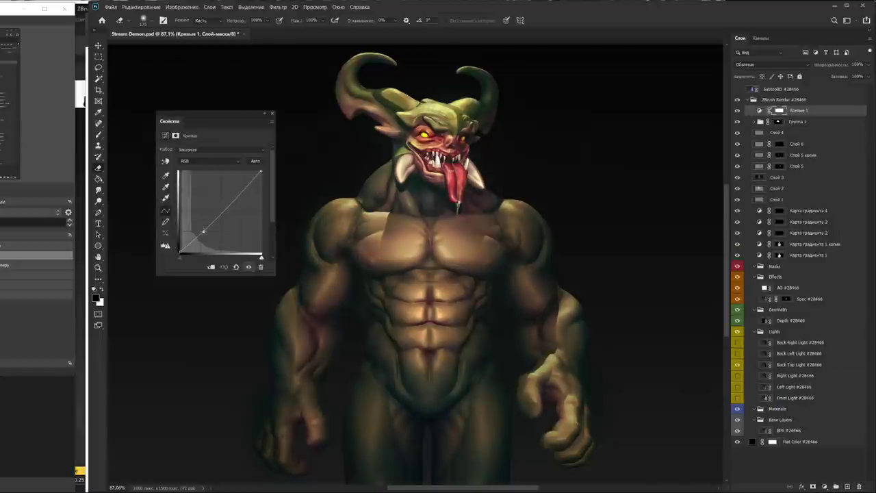
pyautogui.click(209, 161)
pyautogui.click(199, 176)
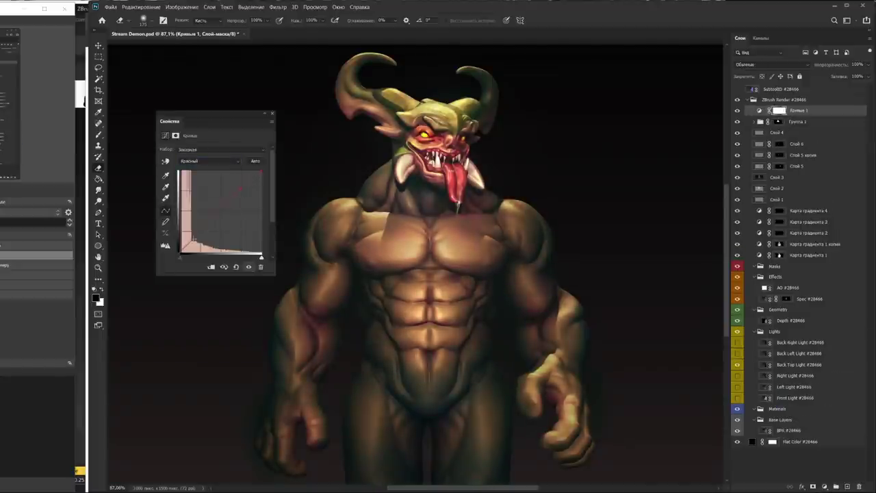
pyautogui.click(209, 161)
pyautogui.click(198, 185)
pyautogui.moveTo(218, 212)
pyautogui.mouseDown()
pyautogui.moveTo(226, 217)
pyautogui.moveTo(223, 205)
pyautogui.mouseUp()
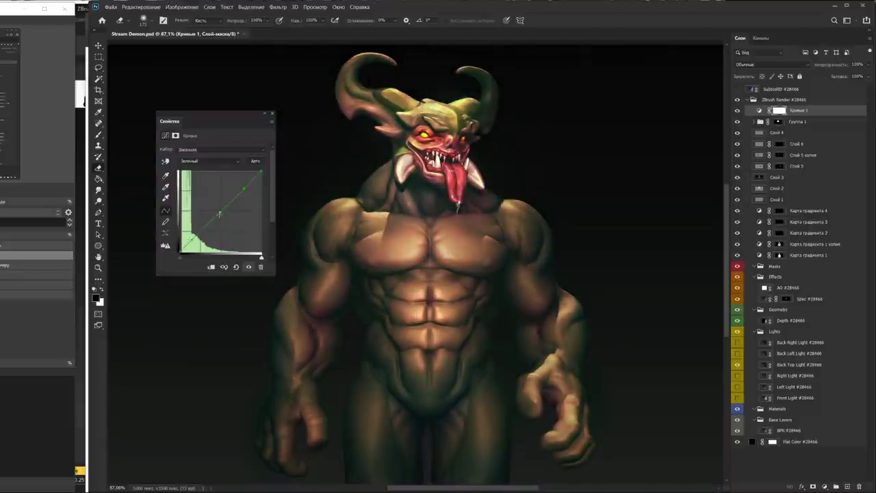
# Add a point to the blue curve for golden-olive skin, then set the brush to Linear Dodge
pyautogui.click(209, 161)
pyautogui.click(199, 195)
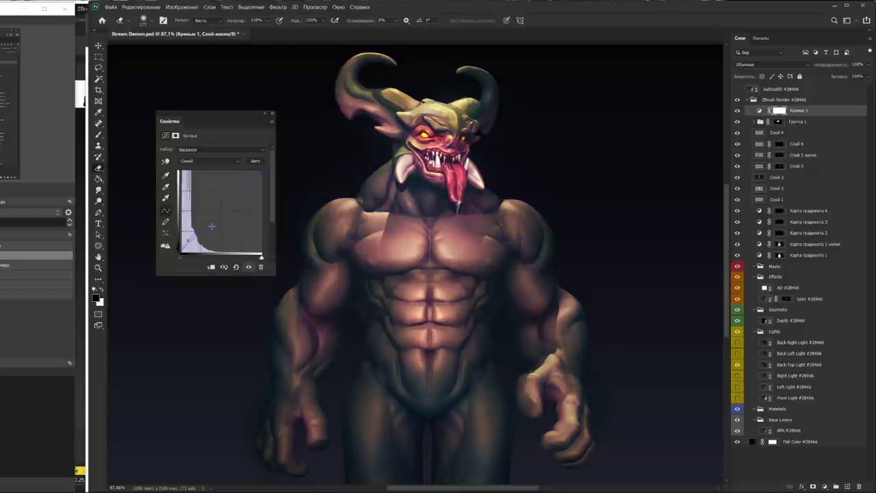
pyautogui.click(212, 225)
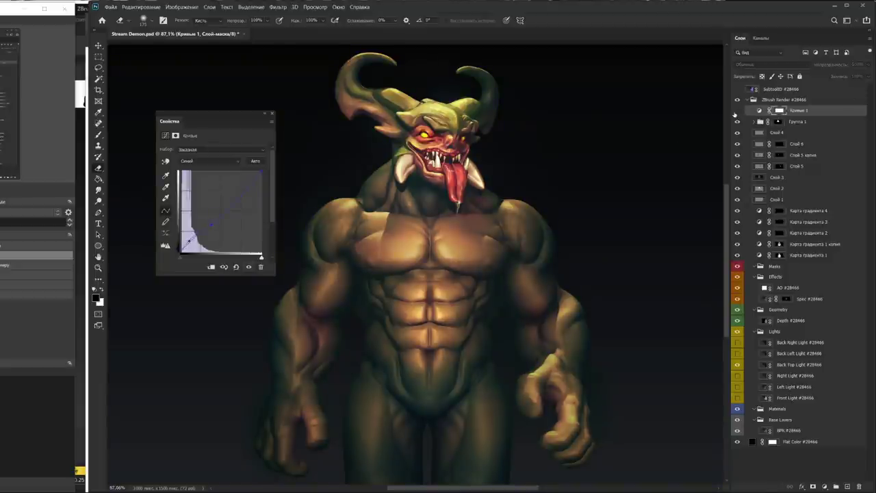
pyautogui.click(272, 114)
pyautogui.keyDown('alt'); pyautogui.scroll(-2, 298, 160); pyautogui.keyUp('alt')
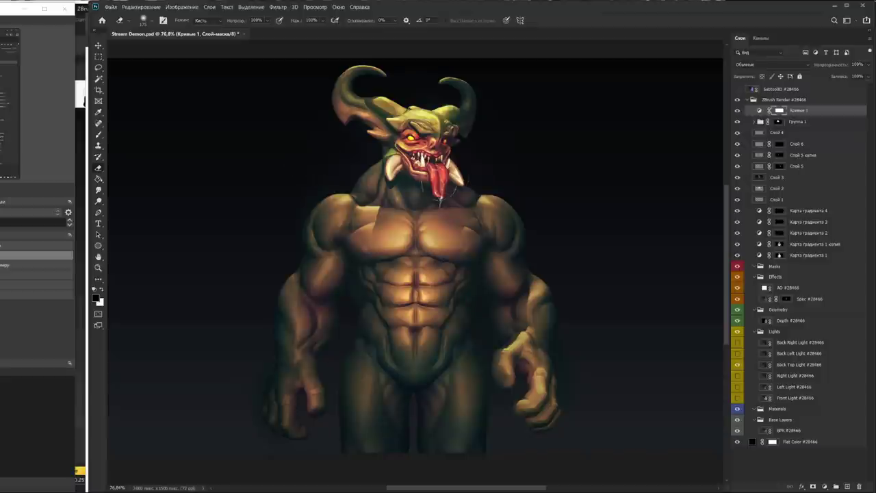
pyautogui.keyDown('alt'); pyautogui.scroll(1, 475, 140); pyautogui.keyUp('alt')
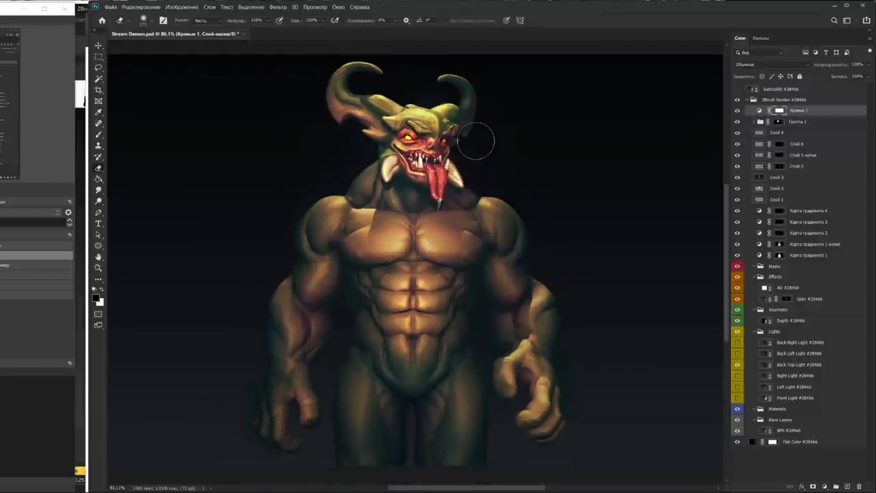
pyautogui.hotkey('shift', 'alt', 'w')
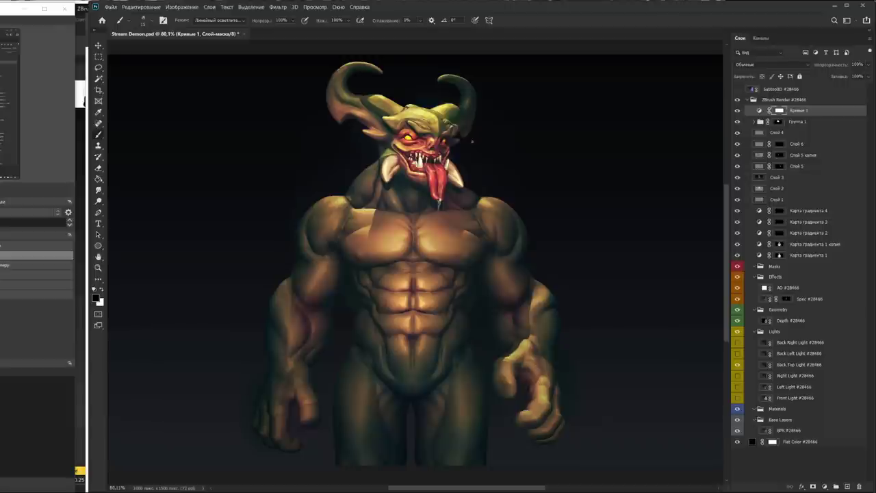
# Apply the Outline material to the demon in ZBrush
pyautogui.hotkey('alt', 'Tab')
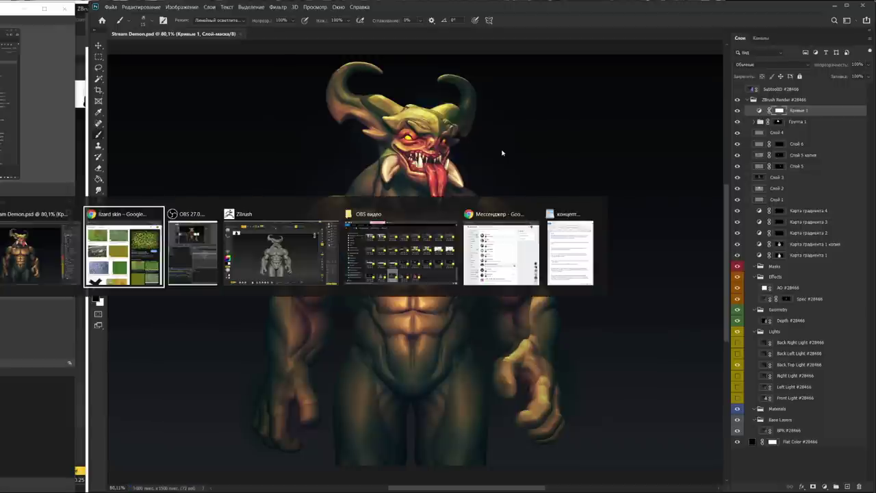
pyautogui.hotkey('alt', 'Tab')
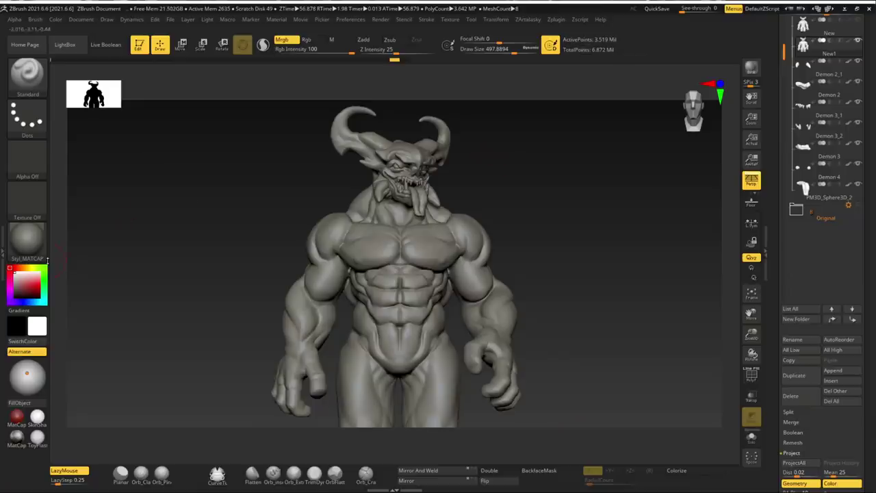
pyautogui.click(34, 243)
pyautogui.moveTo(79, 332)
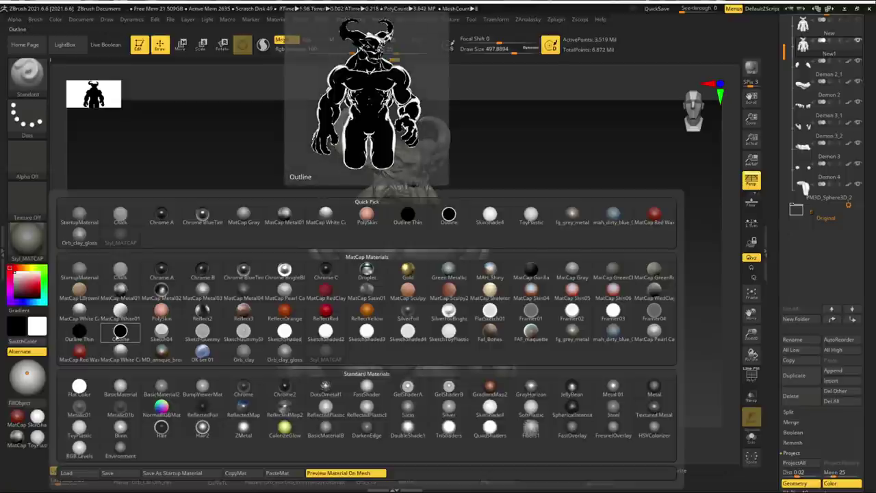
pyautogui.click(79, 331)
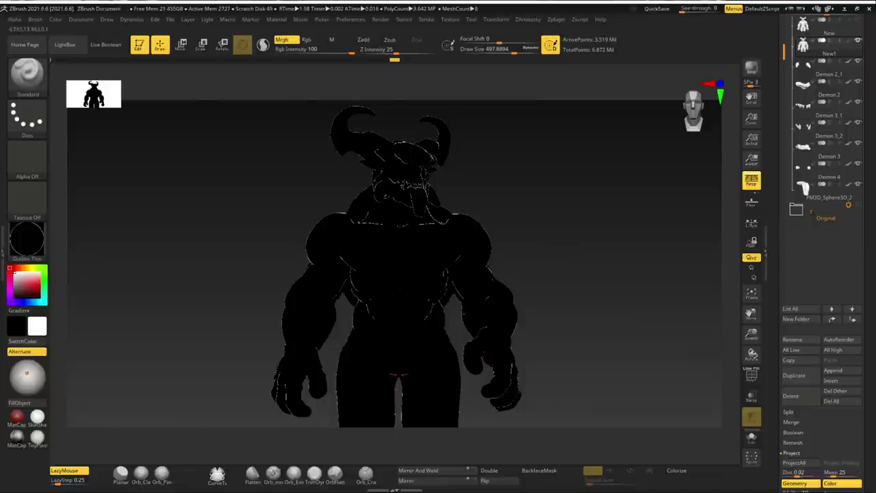
pyautogui.click(26, 239)
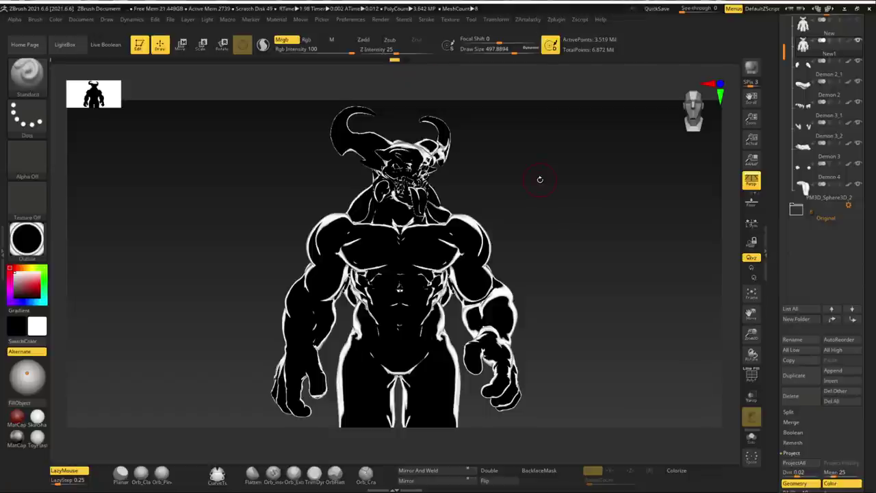
# Disable the Spec, SubtoolID, Ao and Depth passes and send the BPR render to Photoshop
pyautogui.click(556, 19)
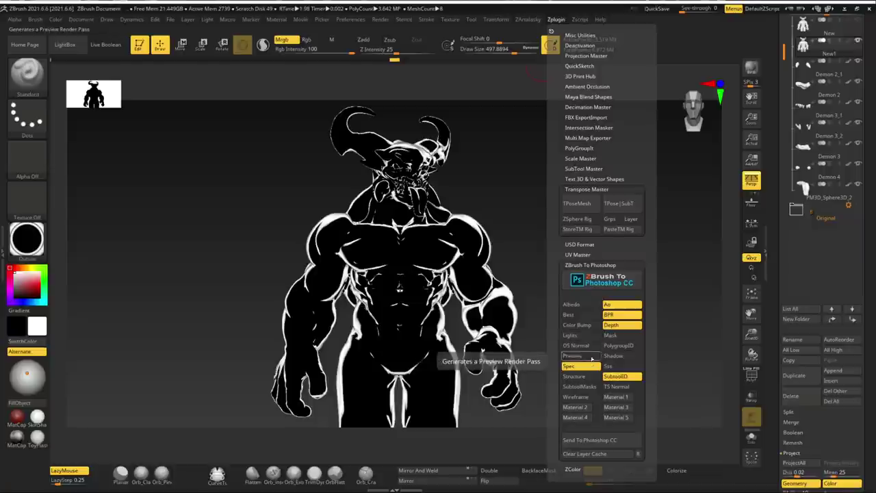
pyautogui.click(568, 366)
pyautogui.click(621, 375)
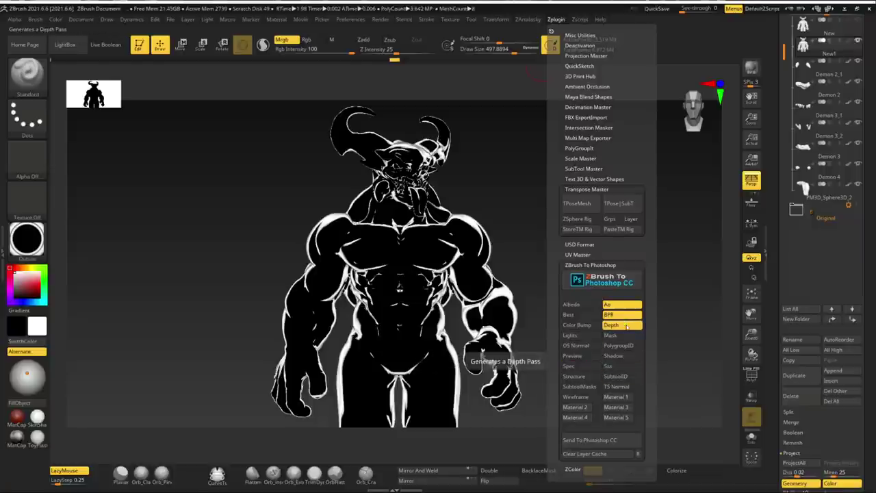
pyautogui.click(624, 326)
pyautogui.click(621, 304)
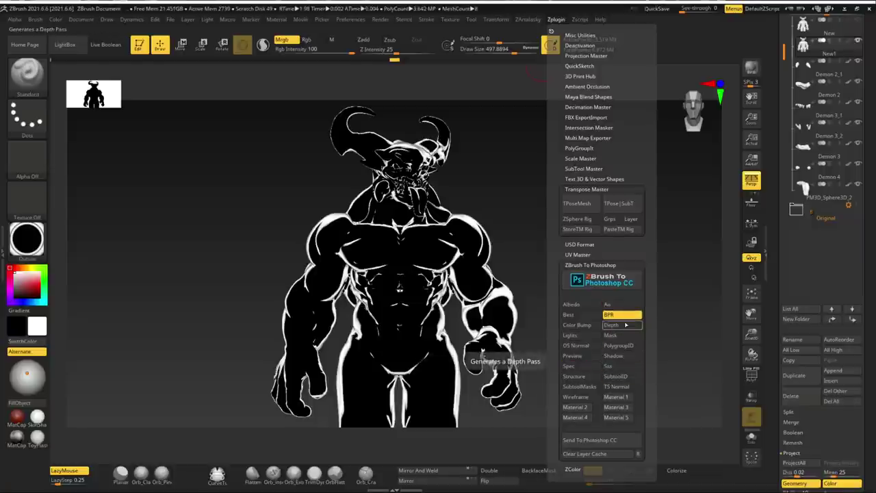
pyautogui.click(587, 439)
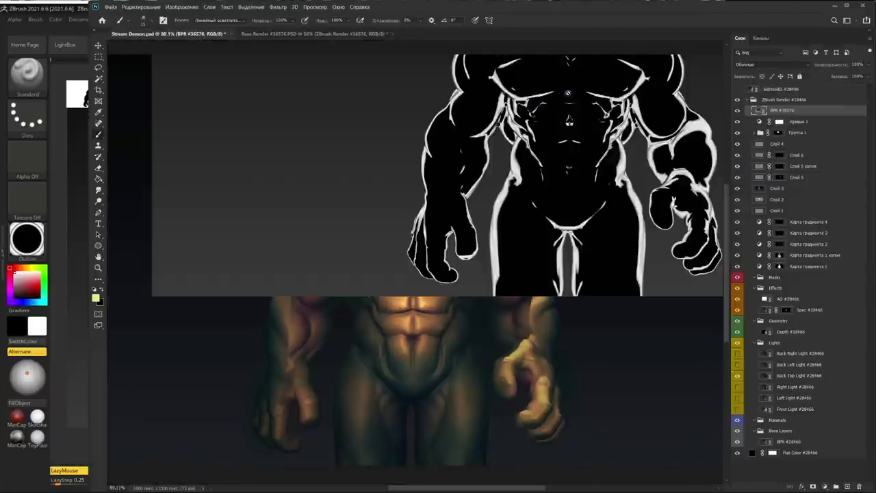
# Set the outline render to Color Dodge, mask it, and paint the rim back along the right shoulder
pyautogui.click(770, 64)
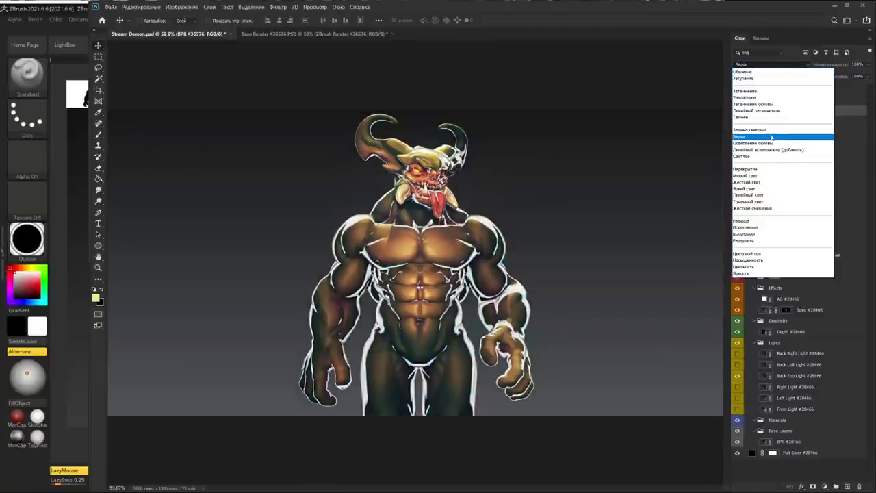
pyautogui.click(753, 143)
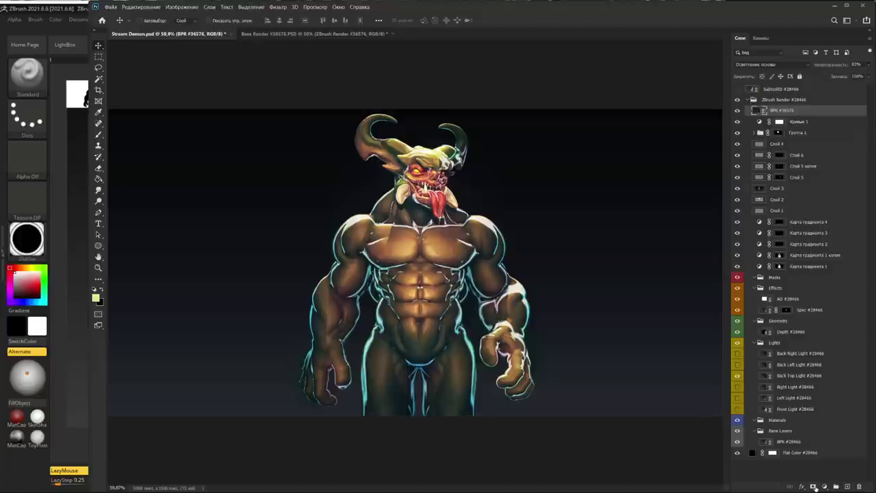
pyautogui.hotkey('ctrl', 'i')
pyautogui.press('b')
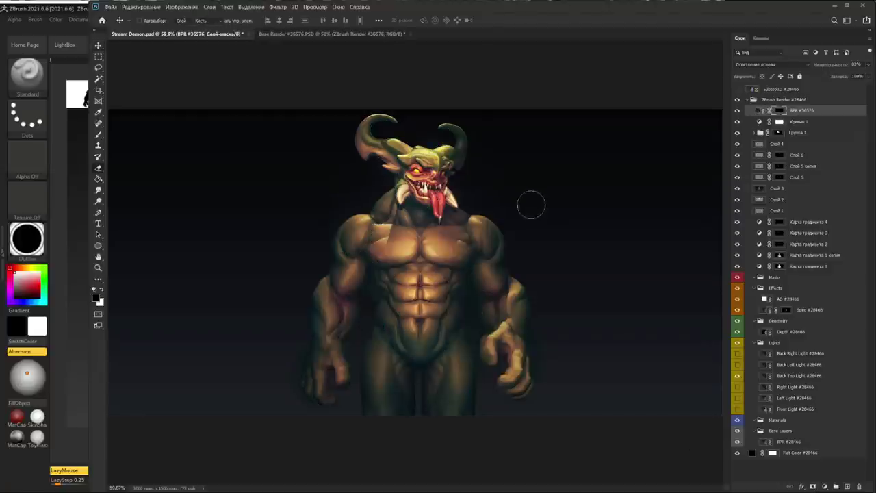
pyautogui.moveTo(482, 212); pyautogui.dragTo(520, 240)
pyautogui.keyDown('alt'); pyautogui.scroll(5, 520, 225); pyautogui.keyUp('alt')
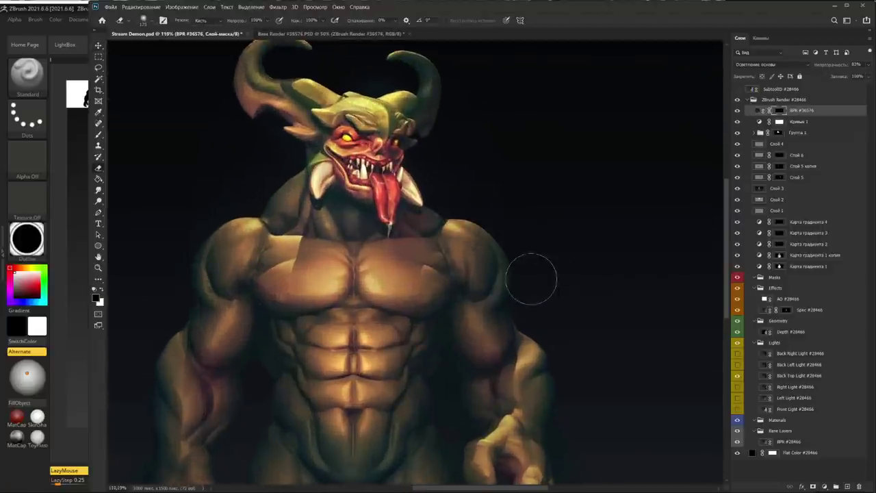
pyautogui.moveTo(522, 295)
pyautogui.mouseDown()
pyautogui.moveTo(512, 299)
pyautogui.moveTo(512, 253)
pyautogui.moveTo(518, 284)
pyautogui.moveTo(466, 207)
pyautogui.mouseUp()
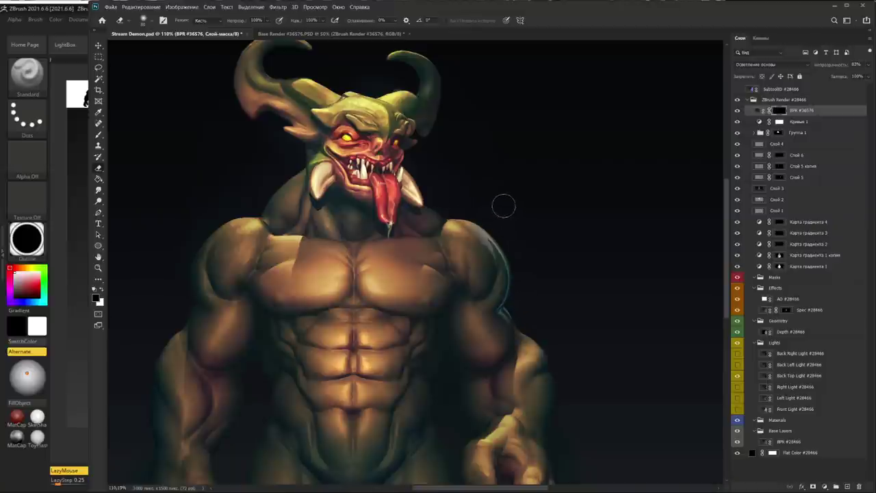
pyautogui.press('v')
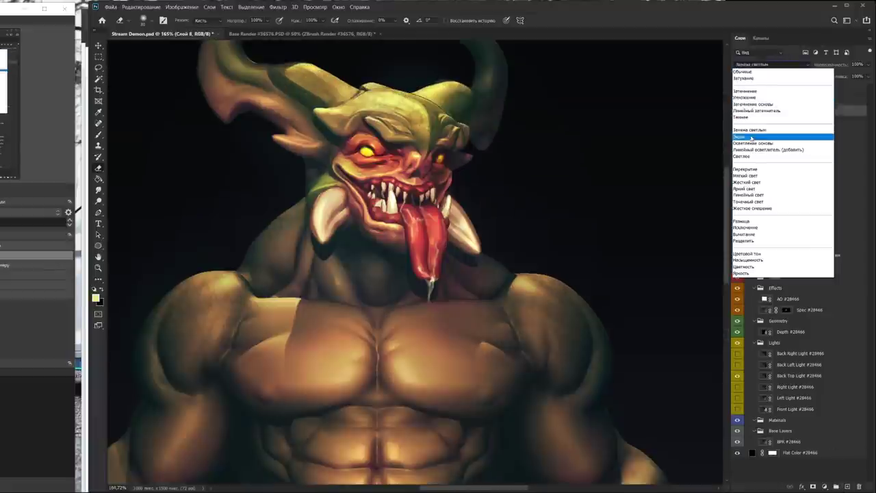
# Set Слой 8 to Color Dodge and pick light cyan (a5e6f4) as the foreground colour
pyautogui.click(739, 142)
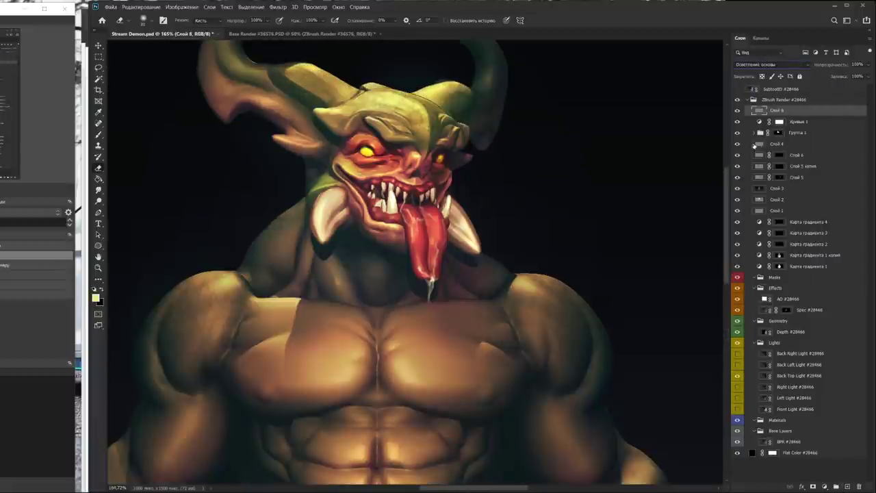
pyautogui.click(95, 297)
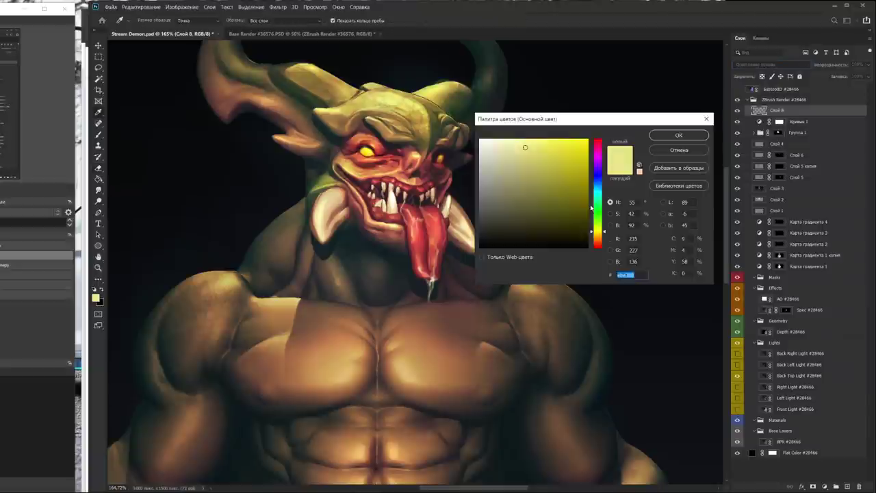
pyautogui.moveTo(596, 230); pyautogui.dragTo(597, 190)
pyautogui.moveTo(526, 147); pyautogui.dragTo(515, 143)
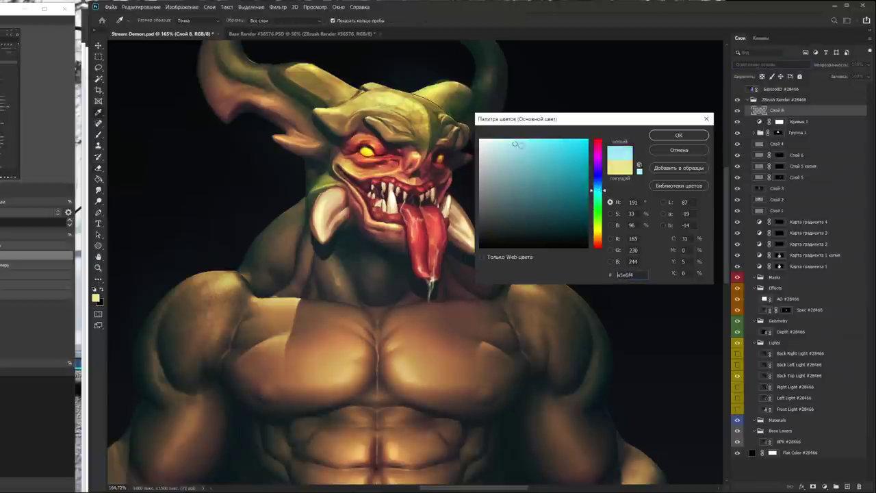
pyautogui.click(680, 131)
# Paint cyan rim light along the tusk, right eye and horn
pyautogui.moveTo(528, 242); pyautogui.dragTo(618, 295)
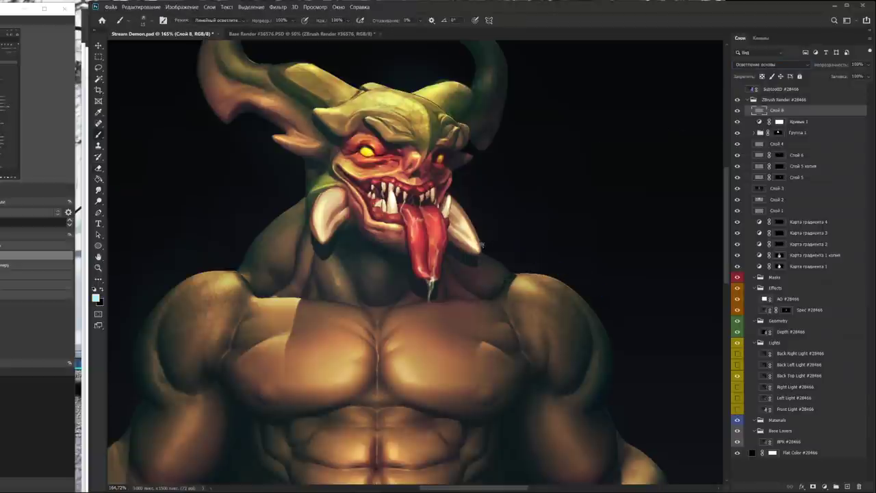
pyautogui.keyDown('alt'); pyautogui.scroll(3, 507, 274); pyautogui.keyUp('alt')
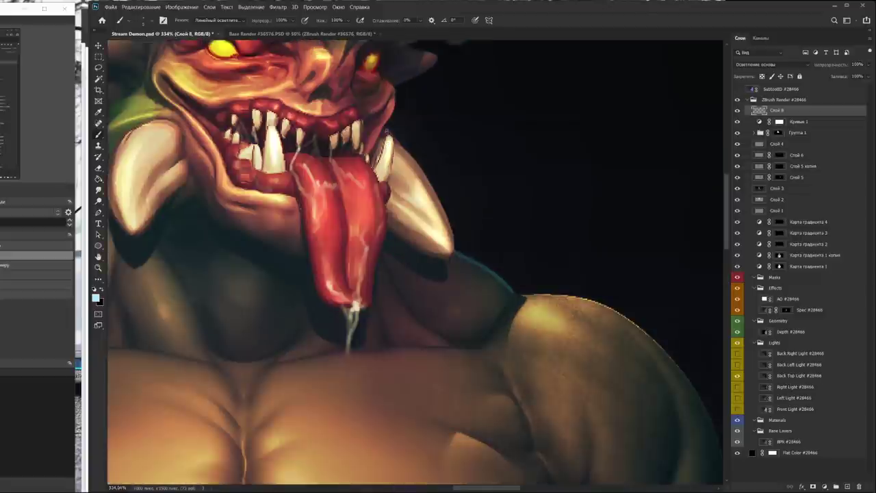
pyautogui.hotkey('ctrl', 'z')
pyautogui.moveTo(387, 133); pyautogui.dragTo(418, 164)
pyautogui.moveTo(387, 133); pyautogui.dragTo(491, 330)
pyautogui.keyDown('alt'); pyautogui.scroll(-1, 383, 274); pyautogui.keyUp('alt')
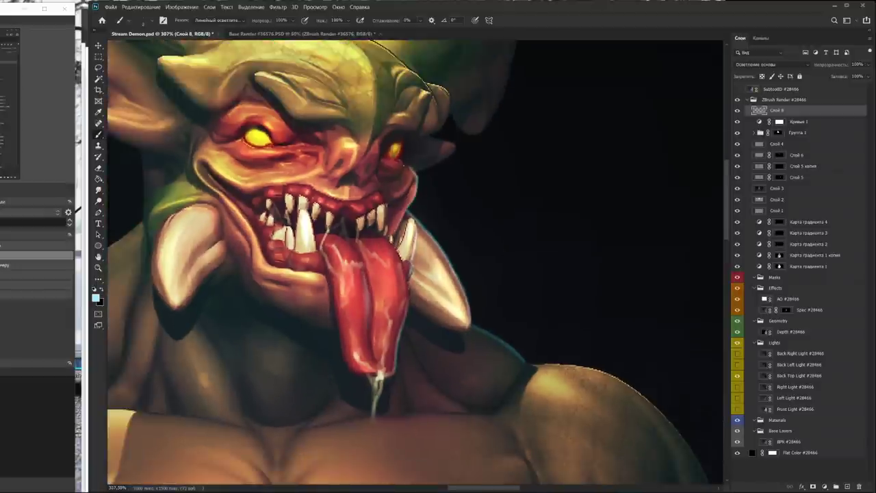
pyautogui.moveTo(375, 137)
pyautogui.mouseDown()
pyautogui.moveTo(381, 179)
pyautogui.moveTo(322, 308)
pyautogui.mouseUp()
pyautogui.moveTo(431, 234); pyautogui.dragTo(428, 93)
pyautogui.moveTo(205, 356); pyautogui.dragTo(299, 342)
# Pan and zoom around the demon to review the head, chest and shoulder
pyautogui.keyDown('alt'); pyautogui.scroll(-1, 298, 342); pyautogui.keyUp('alt')
pyautogui.moveTo(438, 356)
pyautogui.mouseDown()
pyautogui.moveTo(301, 246)
pyautogui.moveTo(294, 273)
pyautogui.mouseUp()
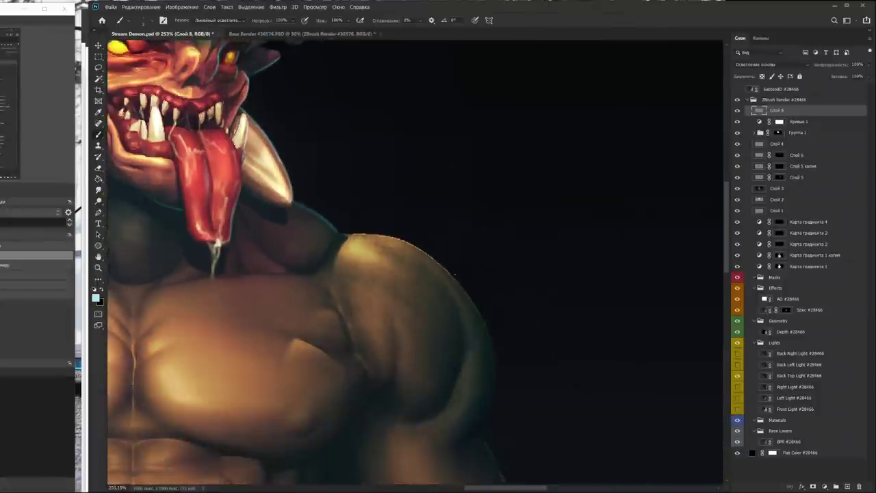
pyautogui.moveTo(452, 369); pyautogui.dragTo(498, 272)
pyautogui.keyDown('alt'); pyautogui.scroll(-2, 504, 299); pyautogui.keyUp('alt')
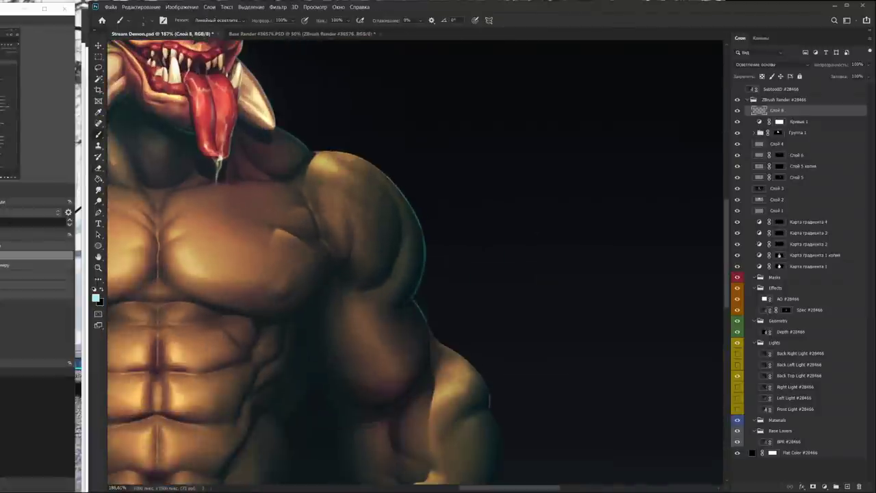
pyautogui.moveTo(205, 240); pyautogui.dragTo(520, 376)
pyautogui.moveTo(247, 352); pyautogui.dragTo(309, 249)
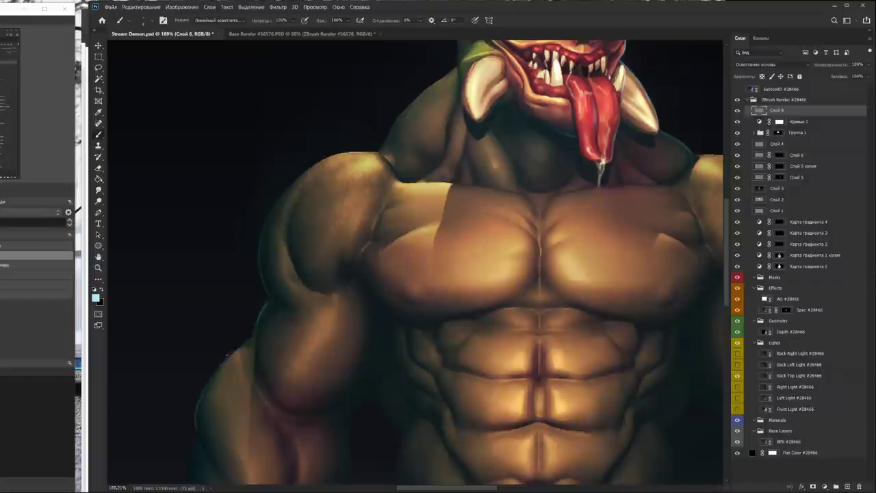
pyautogui.moveTo(218, 348); pyautogui.dragTo(109, 473)
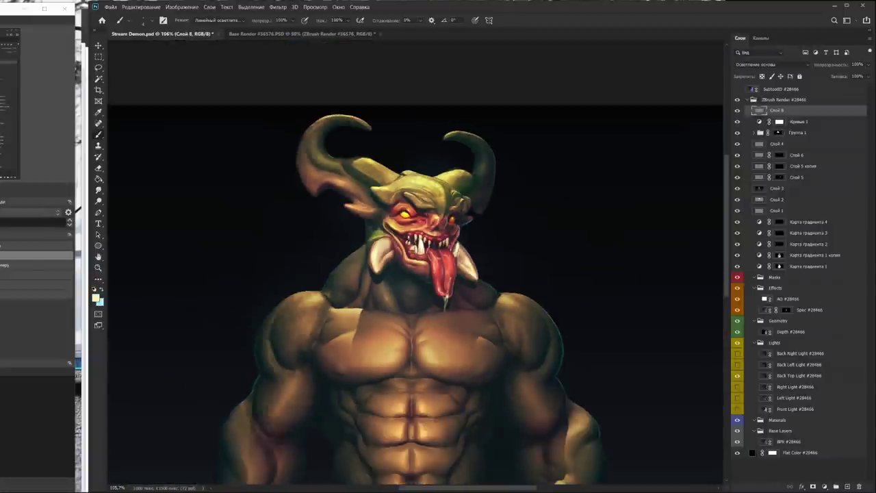
pyautogui.keyDown('alt'); pyautogui.scroll(2, 315, 253); pyautogui.keyUp('alt')
pyautogui.keyDown('alt'); pyautogui.scroll(1, 294, 141); pyautogui.keyUp('alt')
pyautogui.keyDown('alt'); pyautogui.scroll(-2, 377, 102); pyautogui.keyUp('alt')
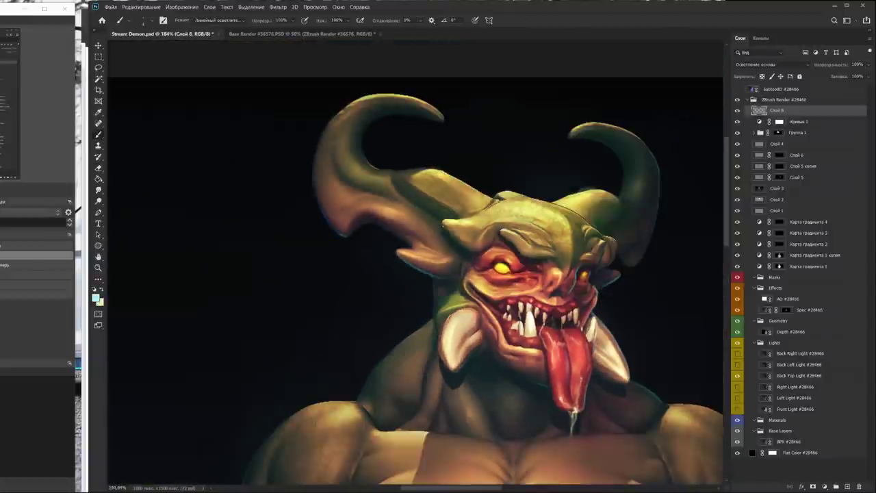
pyautogui.keyDown('alt'); pyautogui.scroll(-1, 481, 273); pyautogui.keyUp('alt')
pyautogui.keyDown('alt'); pyautogui.scroll(-1, 481, 272); pyautogui.keyUp('alt')
pyautogui.keyDown('alt'); pyautogui.scroll(2, 354, 309); pyautogui.keyUp('alt')
pyautogui.keyDown('alt'); pyautogui.scroll(-2, 353, 250); pyautogui.keyUp('alt')
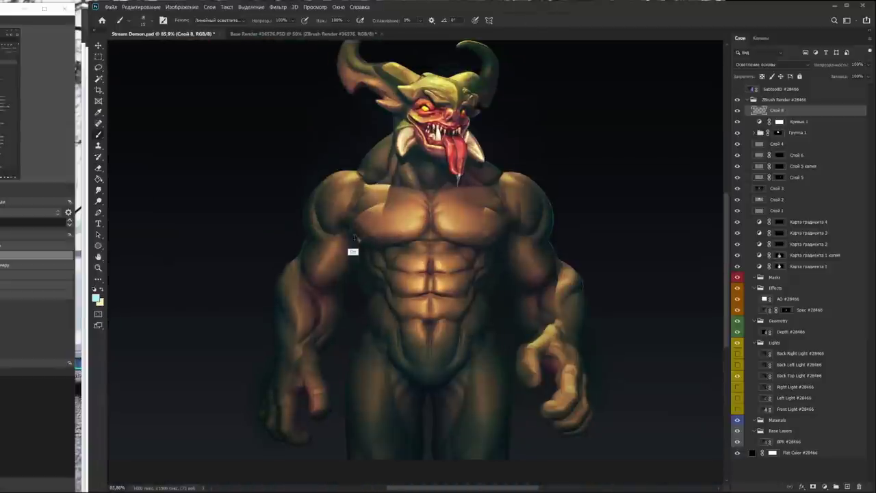
pyautogui.keyDown('alt'); pyautogui.scroll(2, 527, 212); pyautogui.keyUp('alt')
pyautogui.keyDown('alt'); pyautogui.scroll(-2, 506, 239); pyautogui.keyUp('alt')
pyautogui.keyDown('alt'); pyautogui.scroll(1, 470, 280); pyautogui.keyUp('alt')
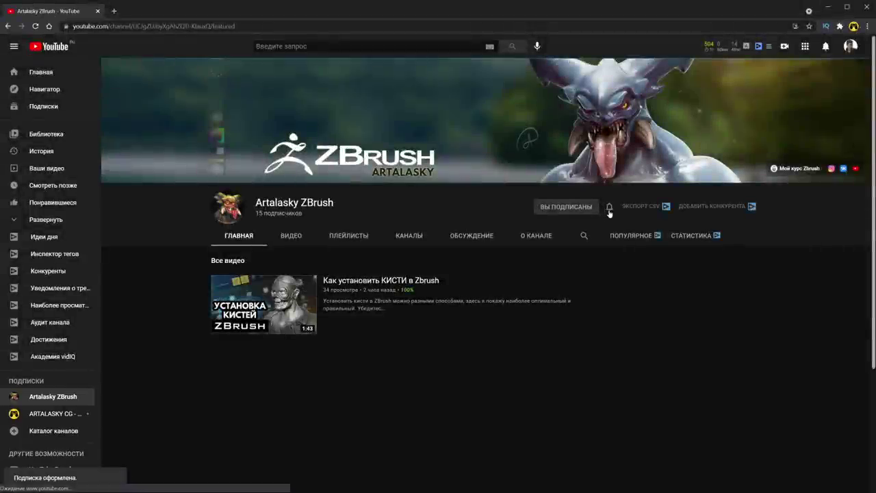
# Set the channel's notification bell to All
pyautogui.click(609, 207)
pyautogui.click(619, 226)
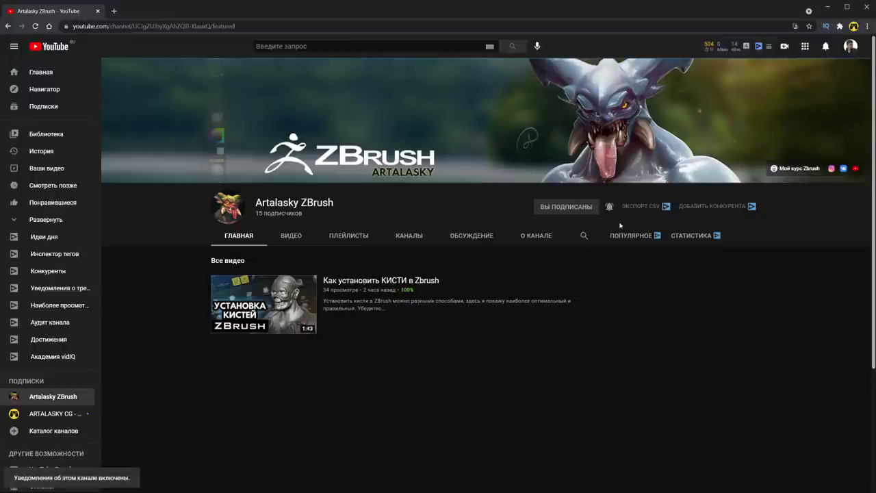